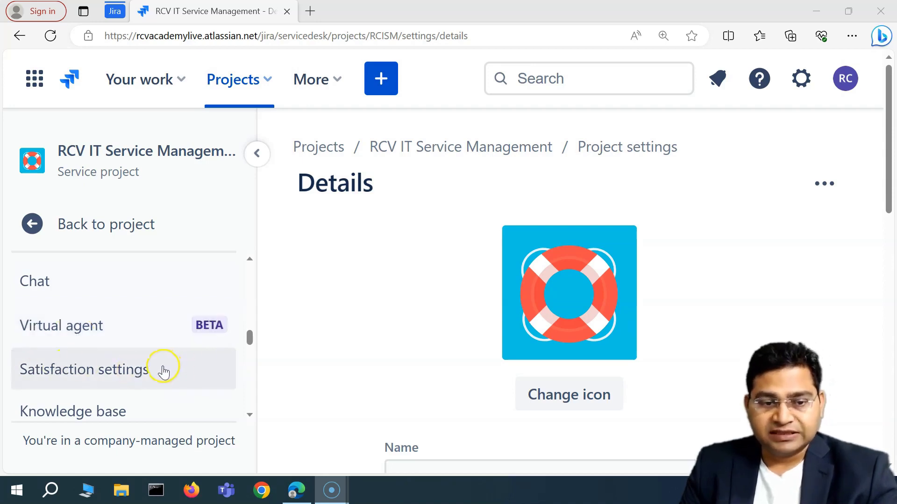
Step: Open the project's Virtual agent settings and review the plan required to use the virtual agent
scroll(140, 360, "down", 1)
scroll(147, 356, "up", 1)
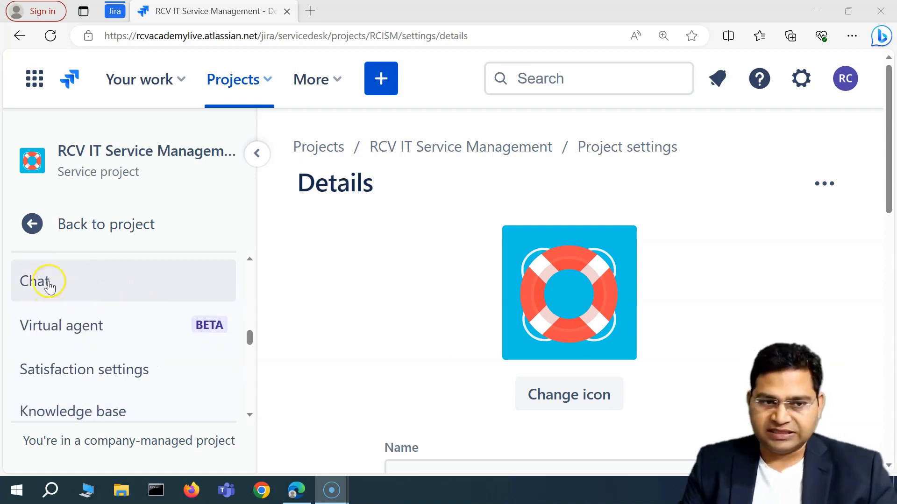
left_click(66, 335)
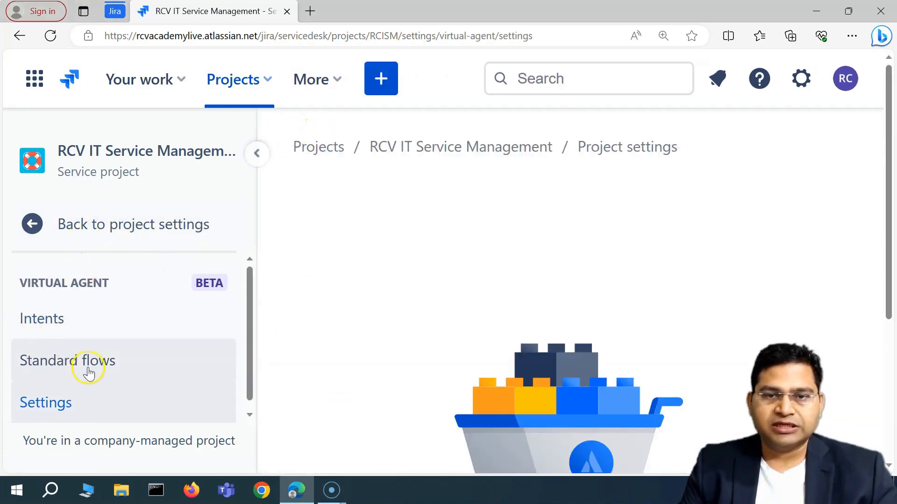
scroll(312, 266, "down", 5)
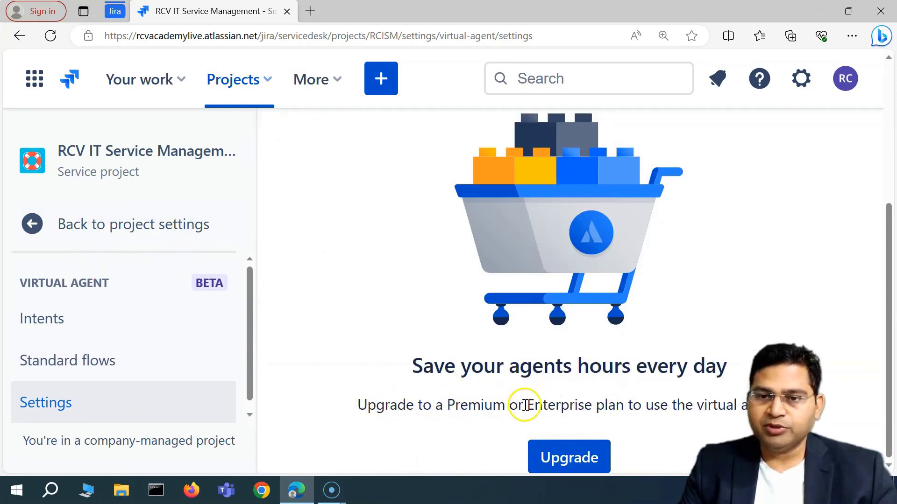
left_click_drag(643, 405, 480, 405)
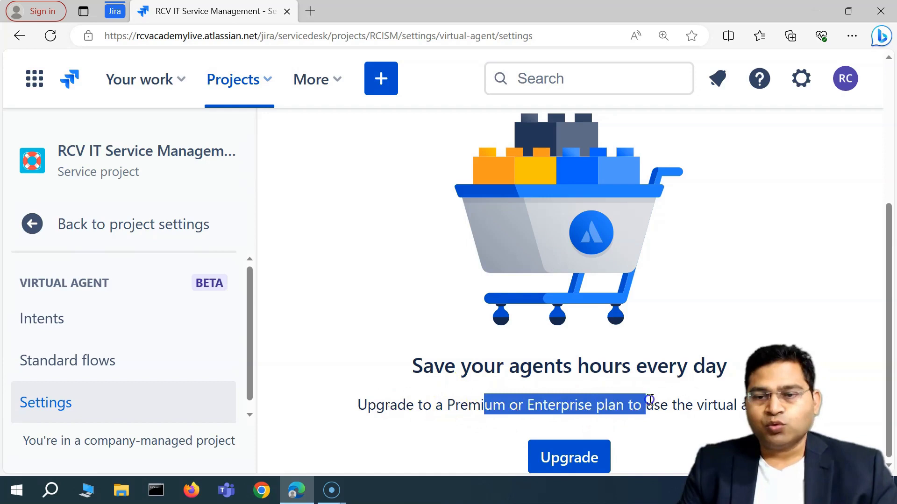
left_click(476, 352)
scroll(476, 354, "up", 5)
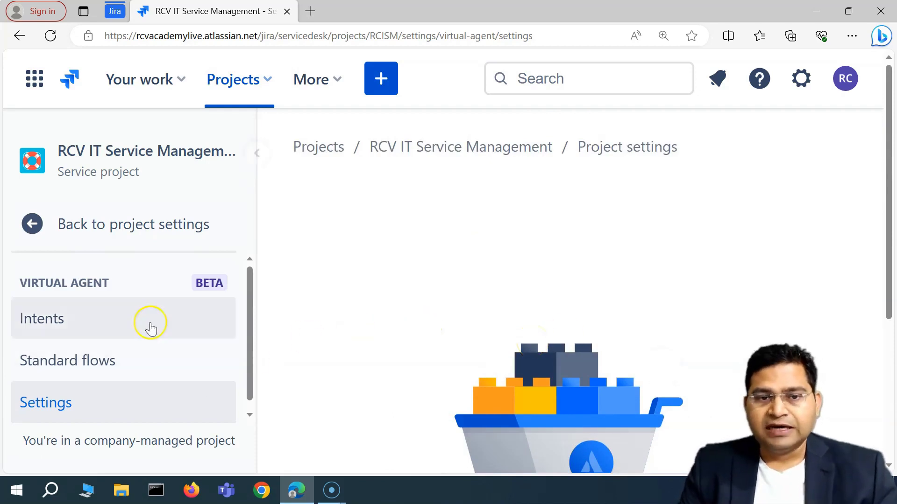
scroll(611, 327, "down", 5)
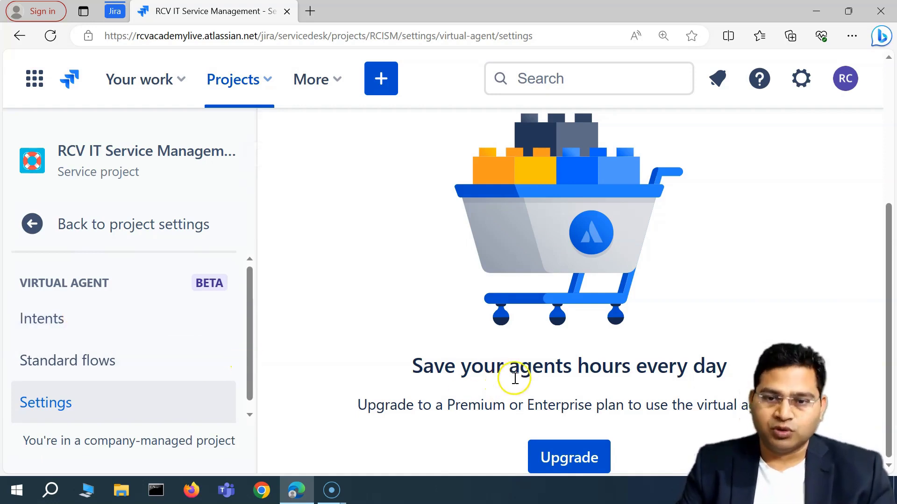
Step: Return to the project settings, open the Satisfaction settings and collapse the sidebar
left_click(33, 229)
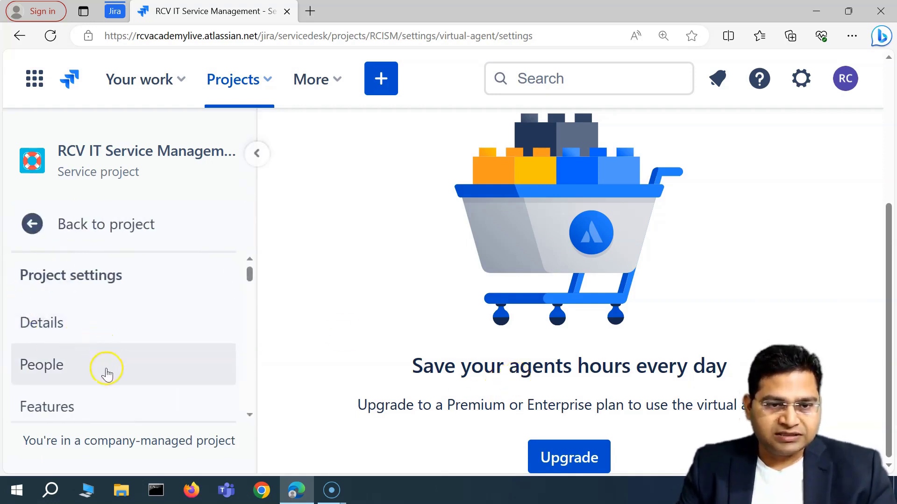
scroll(154, 346, "down", 10)
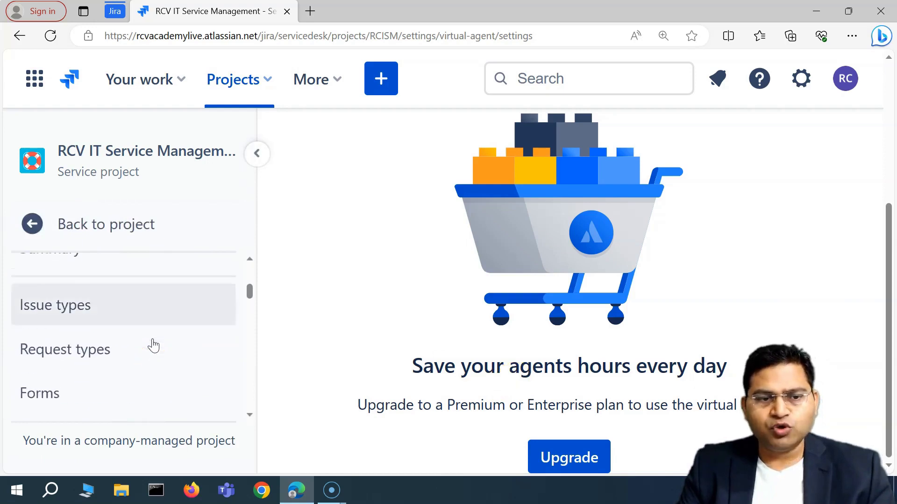
scroll(153, 346, "down", 3)
left_click(144, 344)
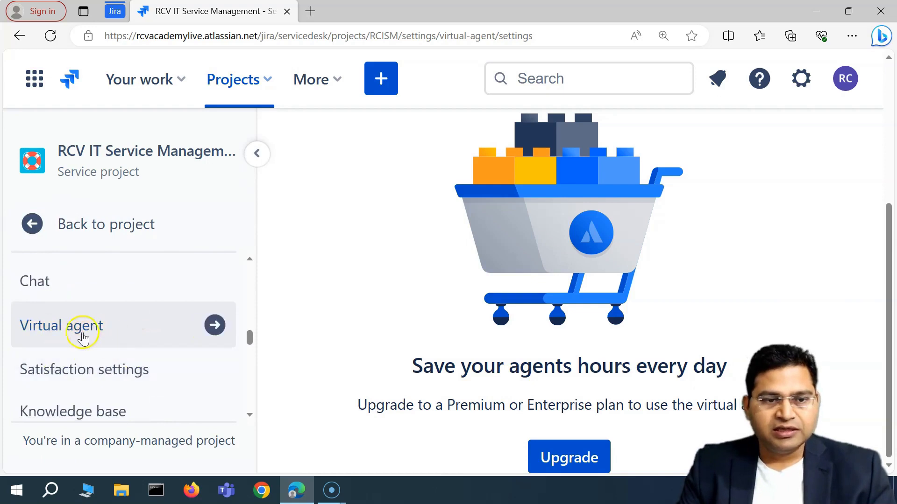
scroll(112, 348, "down", 1)
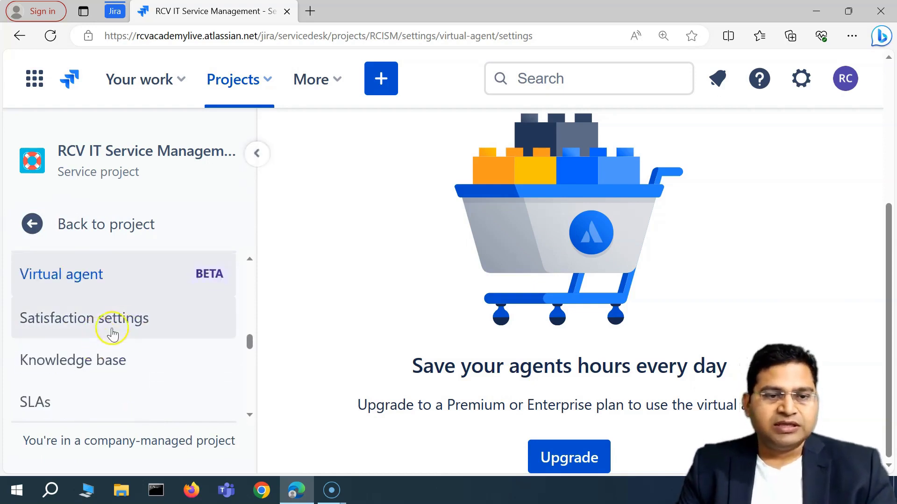
scroll(98, 337, "up", 1)
left_click(70, 373)
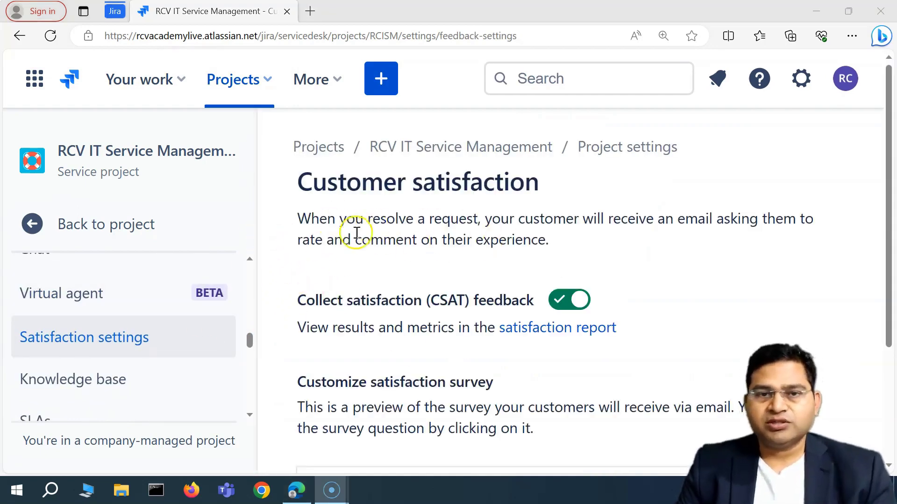
left_click(252, 154)
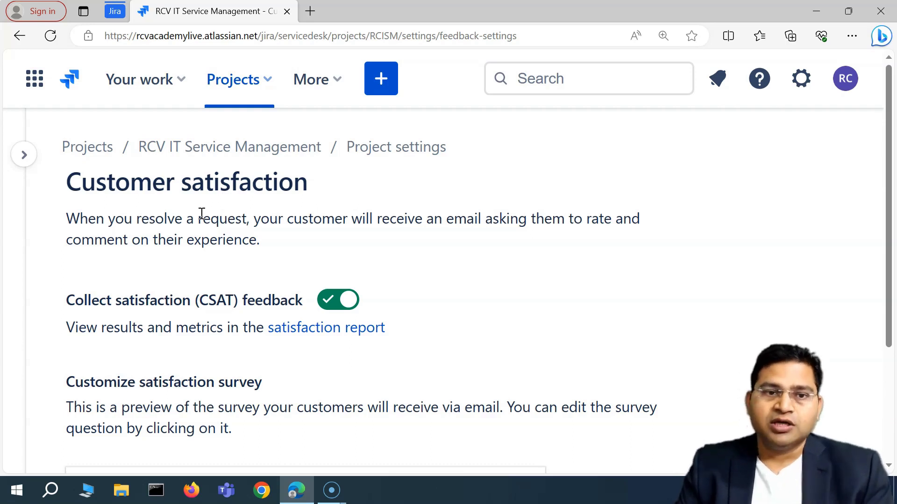
Step: Read the description of the feedback email customers receive when their request is resolved
left_click_drag(237, 220, 243, 227)
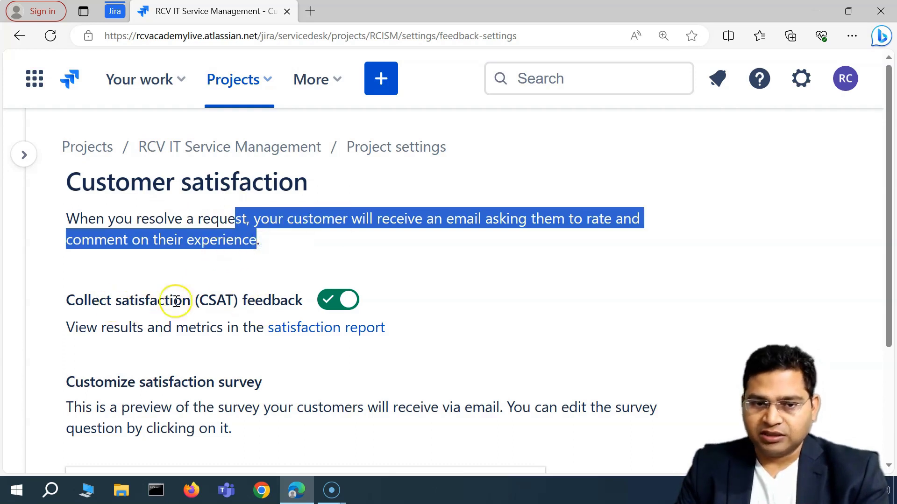
left_click(268, 235)
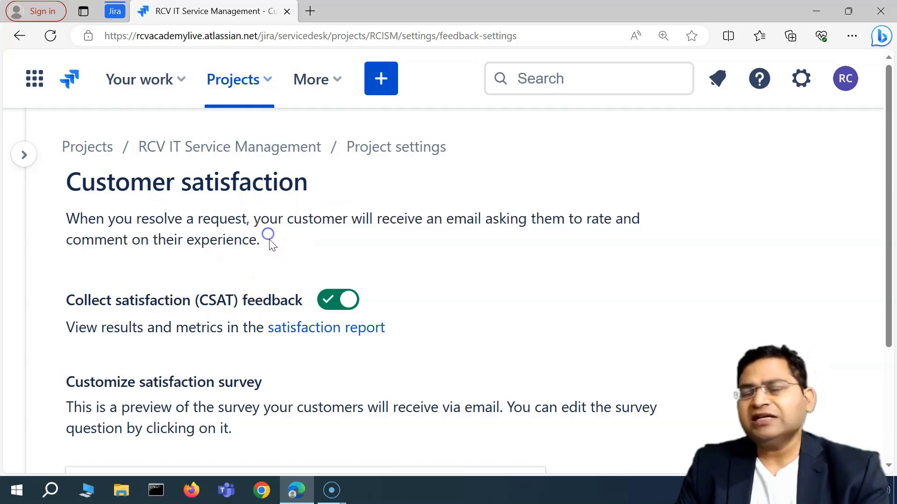
left_click_drag(264, 244, 251, 218)
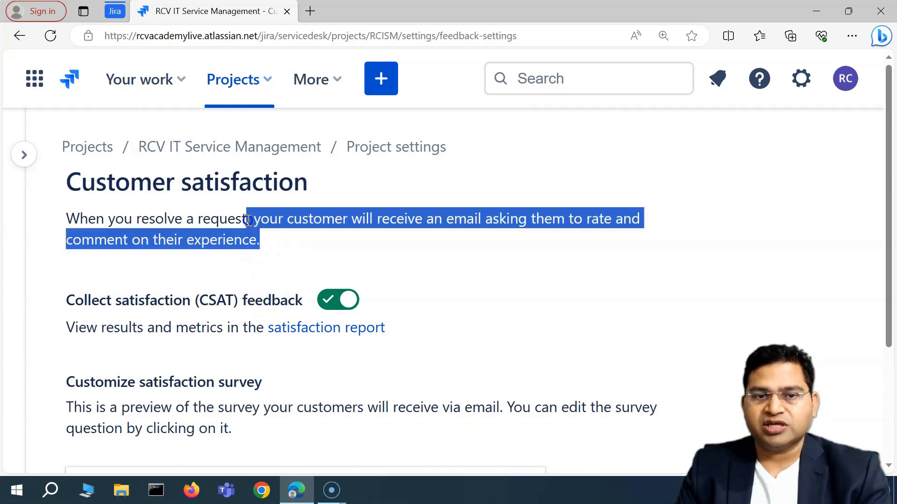
left_click(210, 281)
scroll(180, 320, "down", 1)
scroll(154, 160, "up", 1)
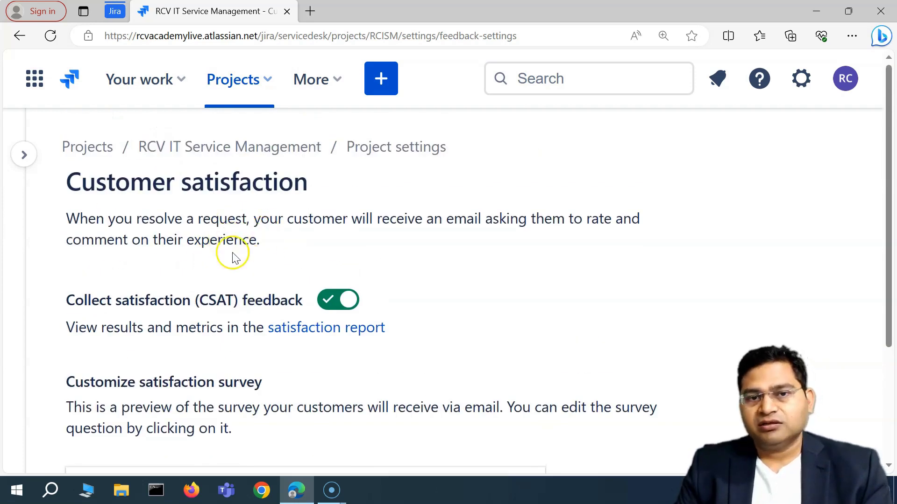
Step: Switch Collect satisfaction (CSAT) feedback off and back on
left_click(330, 301)
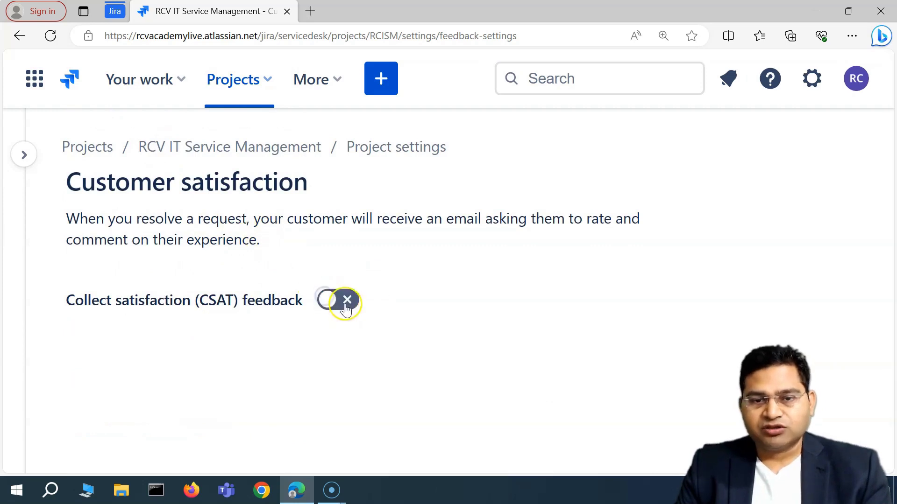
left_click(344, 302)
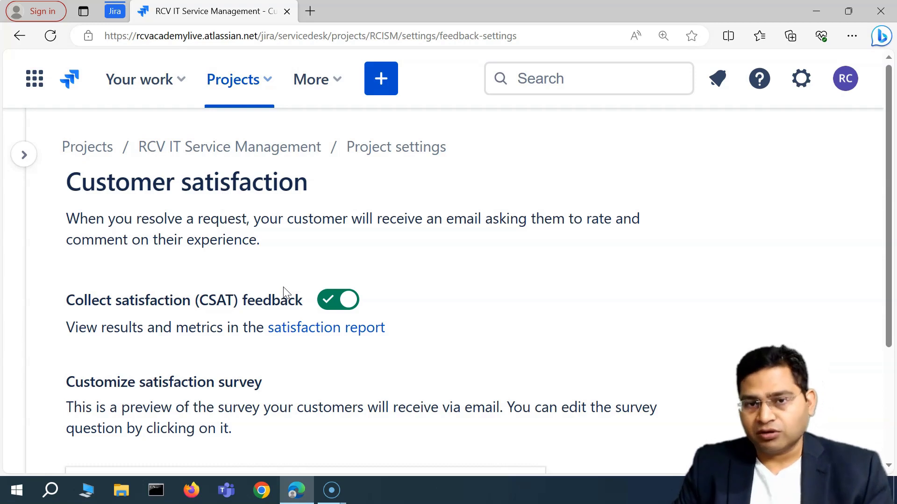
Step: Review how the customer feedback email relates to the survey question and its star ratings
left_click_drag(144, 230, 256, 242)
left_click(273, 327)
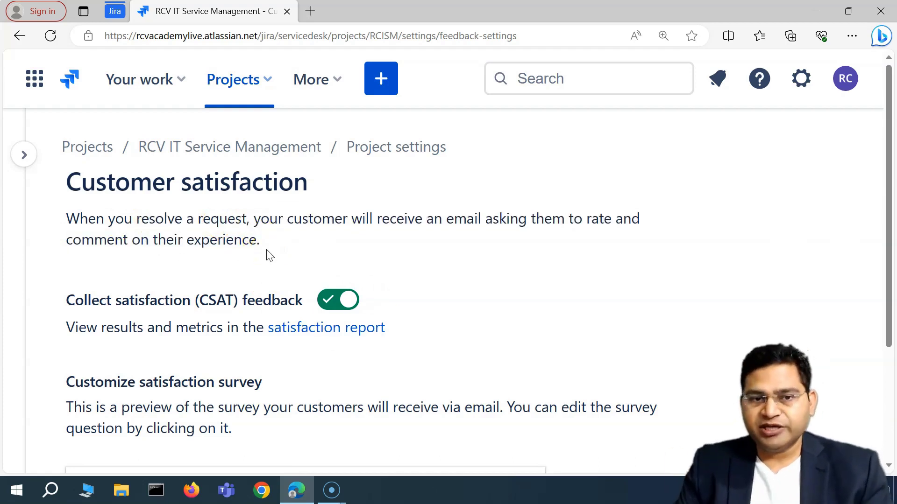
scroll(261, 258, "down", 3)
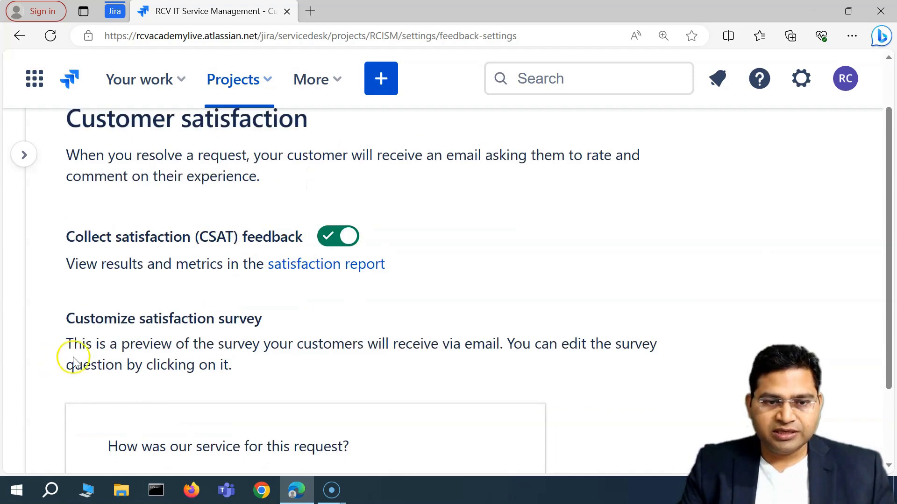
scroll(195, 290, "down", 1)
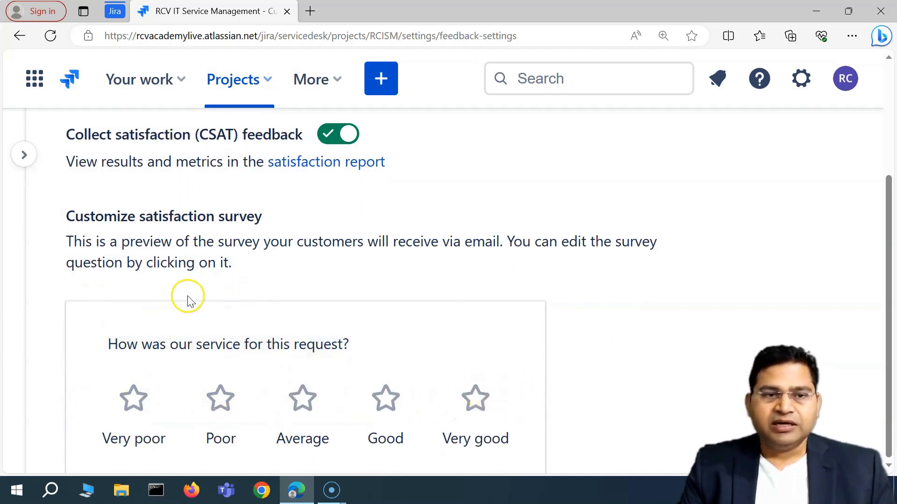
scroll(225, 260, "up", 1)
scroll(226, 260, "down", 1)
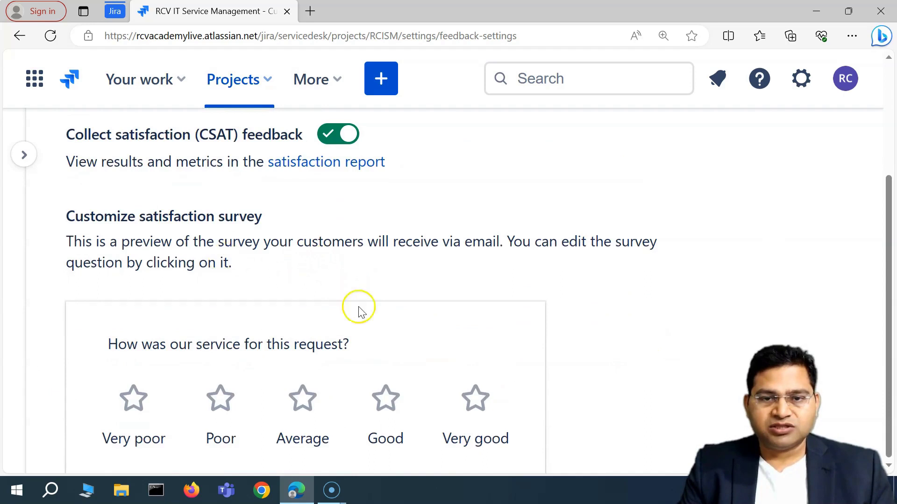
scroll(229, 293, "up", 5)
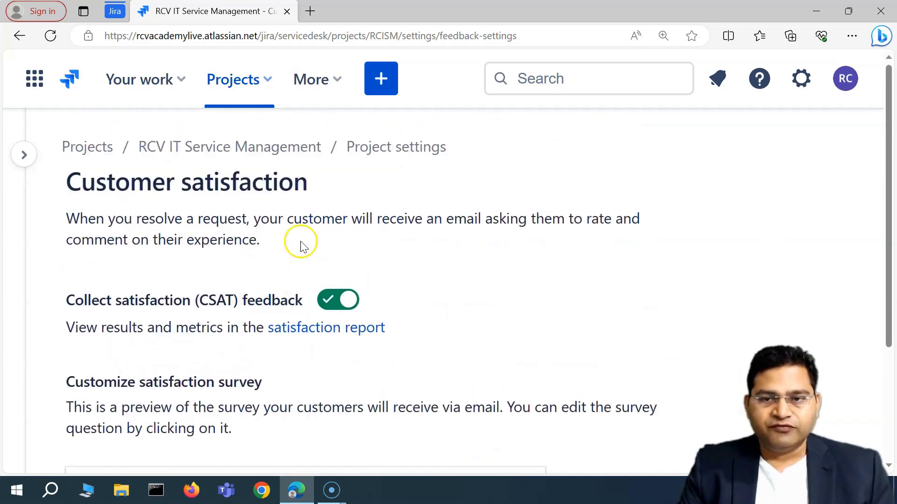
left_click_drag(149, 240, 275, 243)
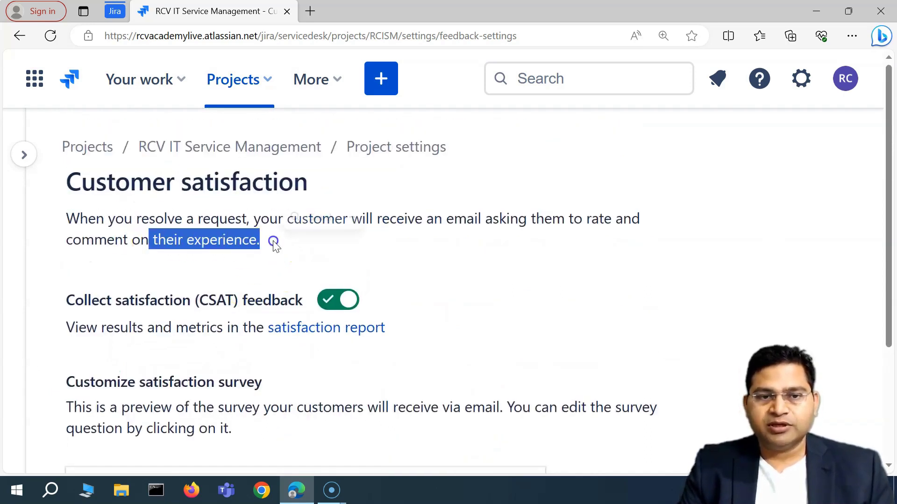
left_click(115, 242)
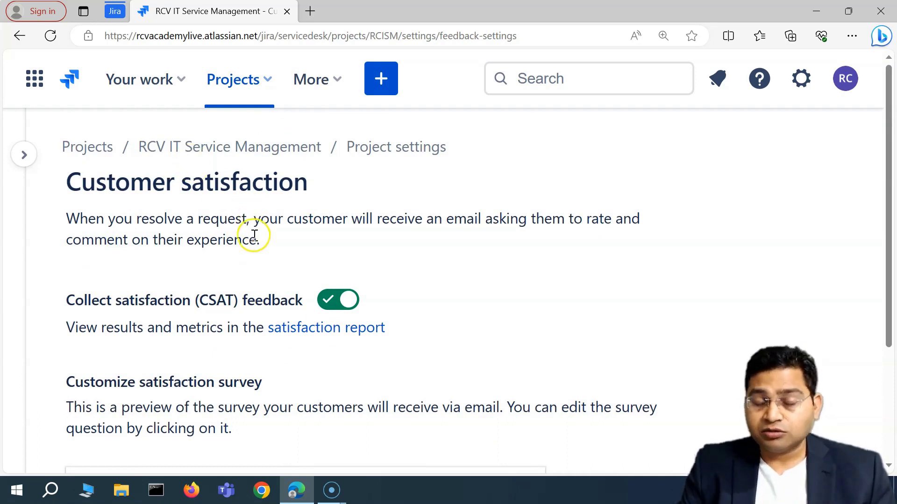
Step: Examine the Customize satisfaction survey instructions and view the complete survey preview on one page
scroll(263, 240, "down", 3)
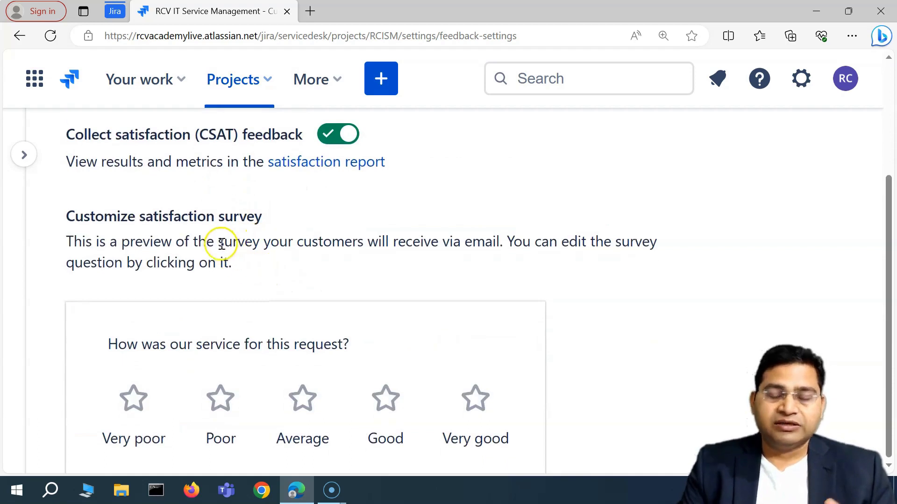
left_click_drag(217, 242, 240, 267)
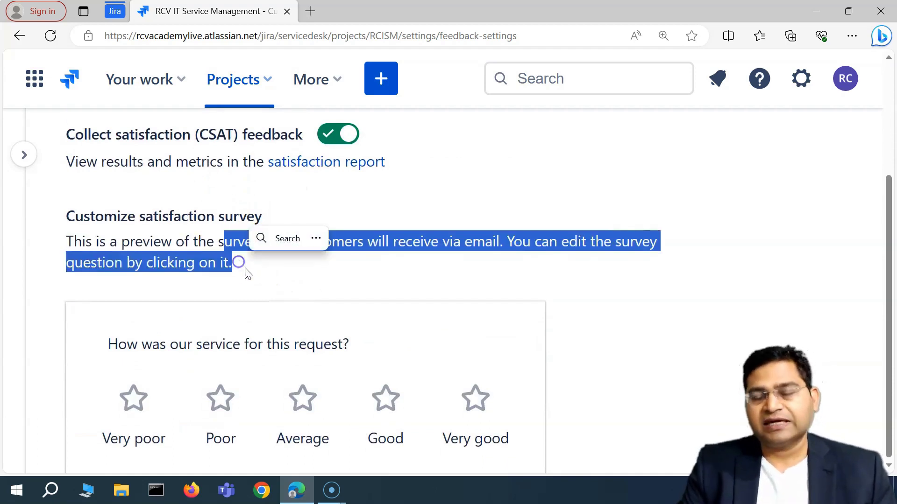
left_click(209, 247)
scroll(210, 248, "up", 3)
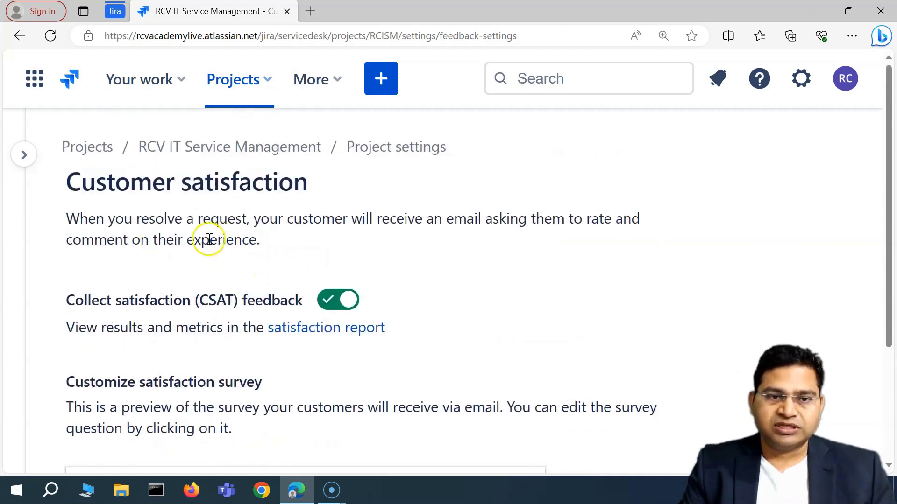
scroll(237, 322, "down", 3)
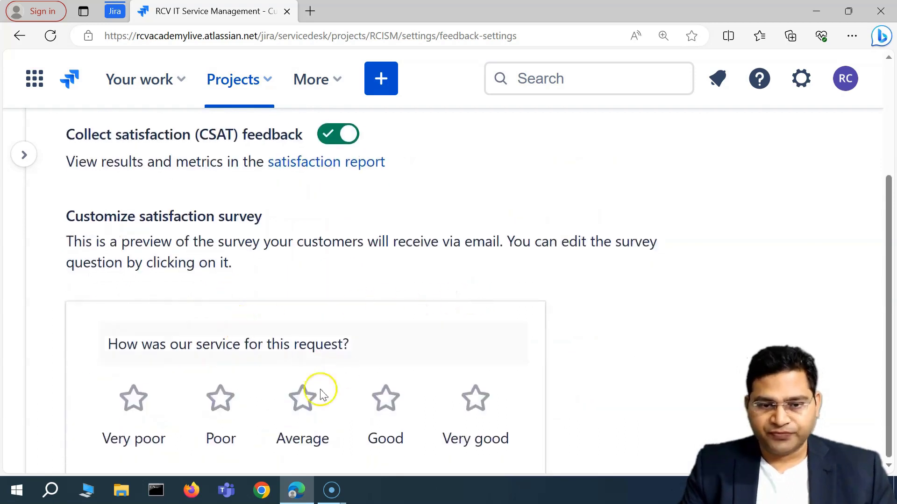
key("ctrl+minus")
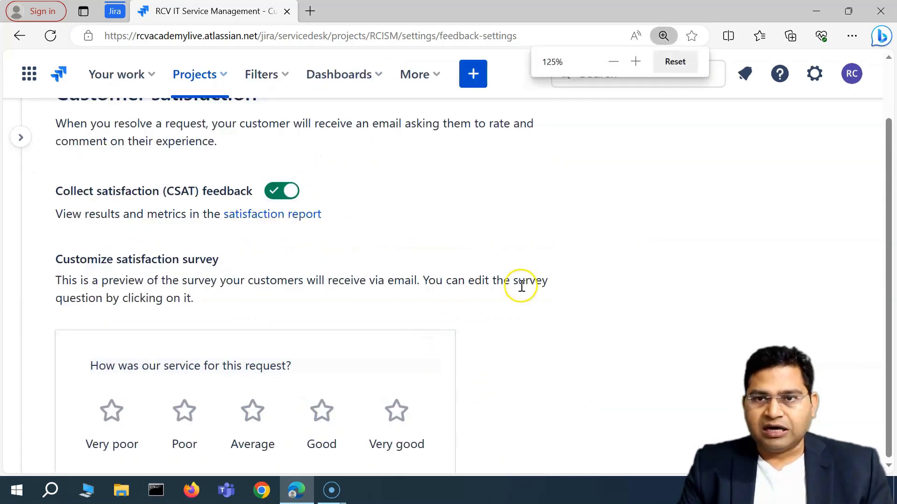
key("ctrl+minus")
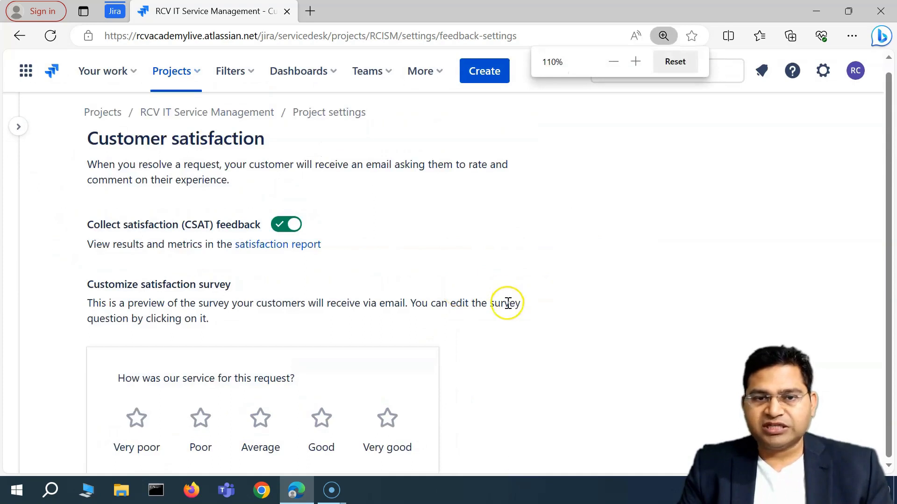
key("ctrl+minus")
key("ctrl+minus")
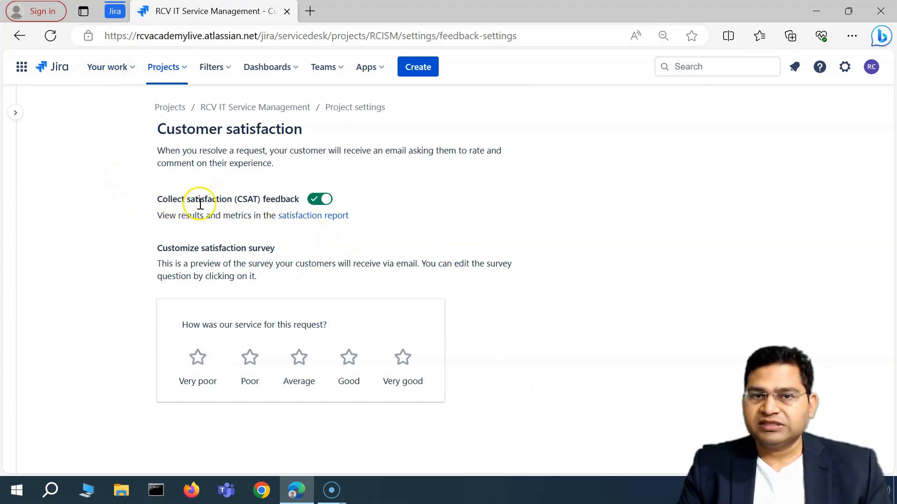
Step: Open the survey question in the satisfaction survey preview for editing and discard the change
key("ctrl+plus")
key("ctrl+plus")
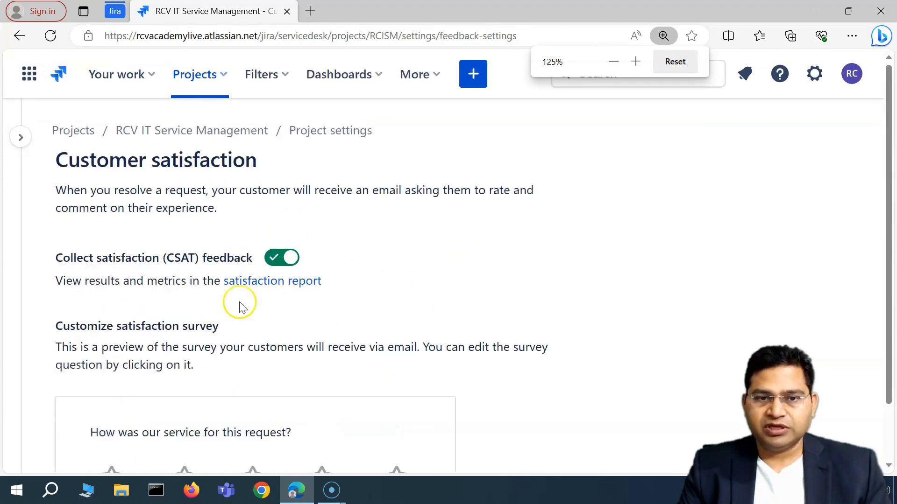
key("ctrl+plus")
scroll(166, 301, "down", 3)
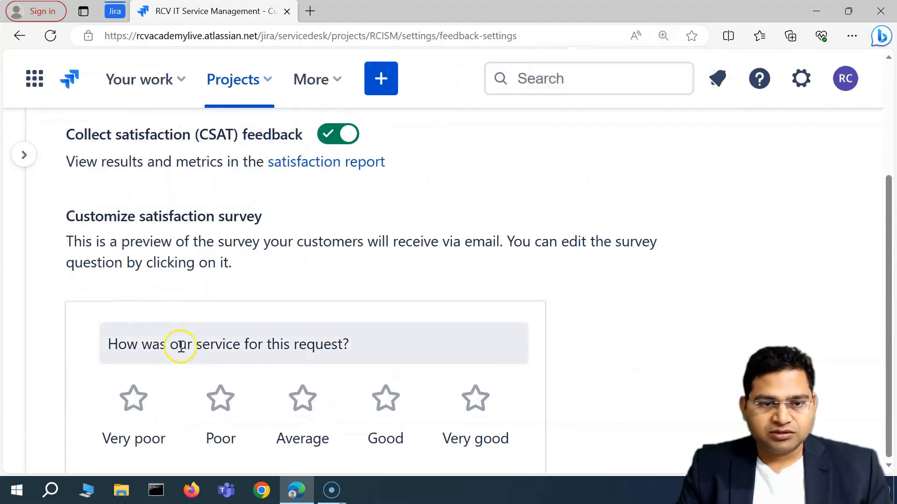
left_click(148, 345)
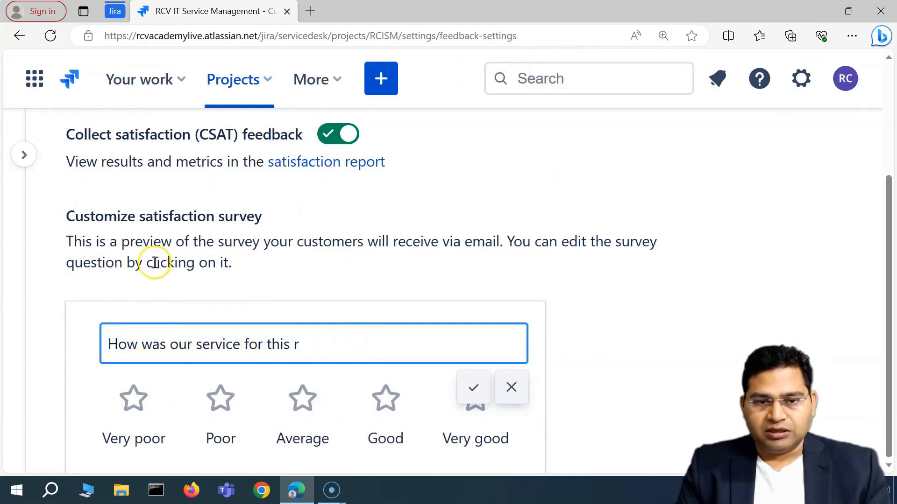
left_click(511, 387)
Step: Open the project's Knowledge base settings and read the description of creating and linking spaces
mouse_move(144, 292)
scroll(130, 344, "down", 2)
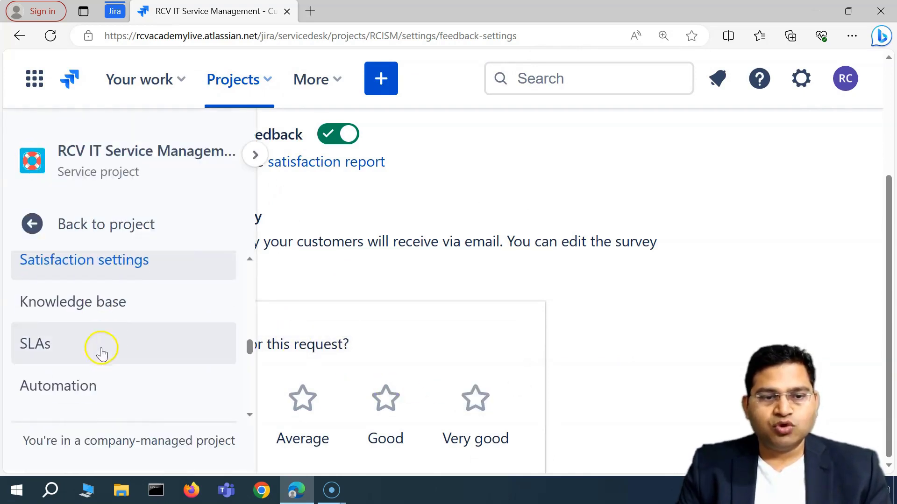
left_click(82, 310)
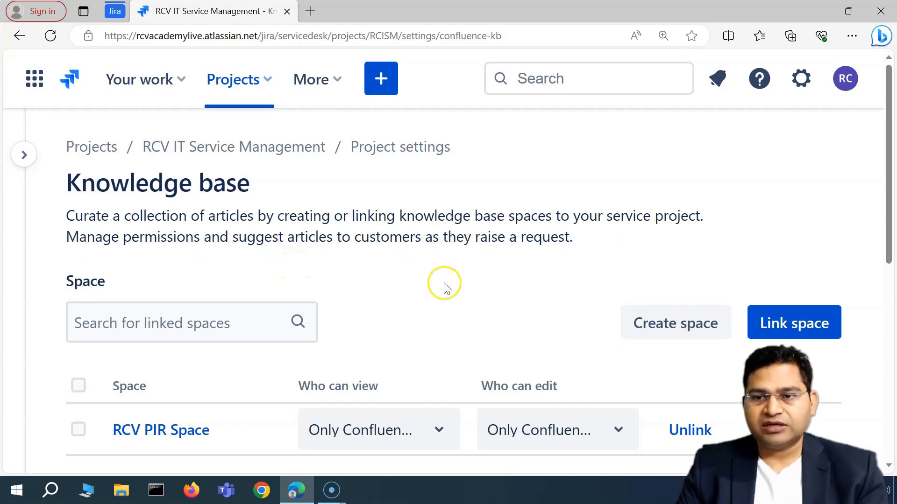
scroll(467, 281, "down", 1)
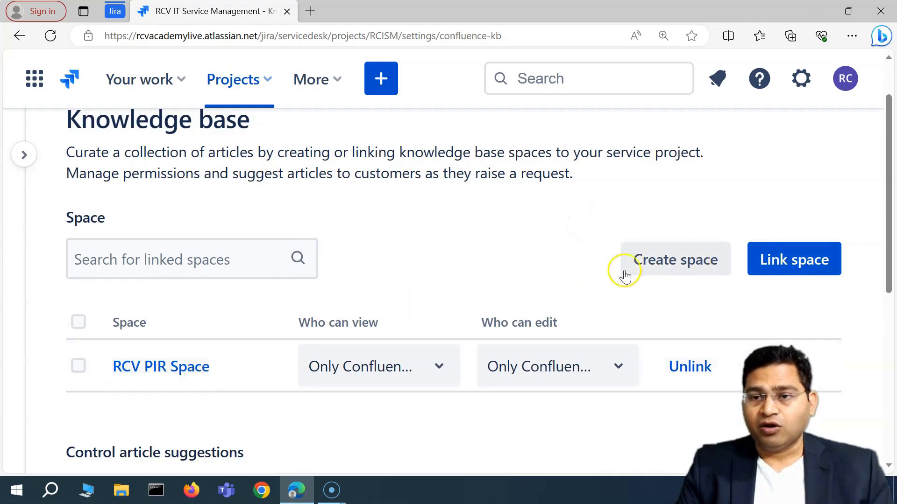
scroll(663, 271, "up", 1)
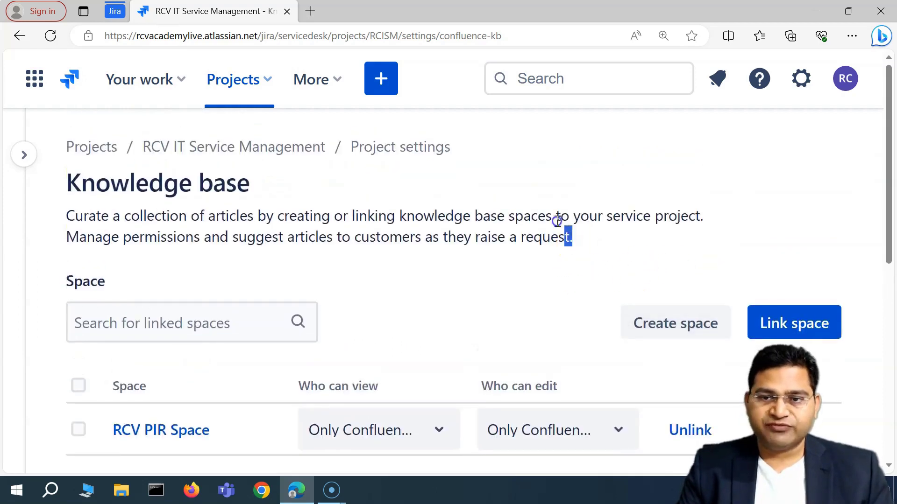
left_click_drag(566, 229, 553, 216)
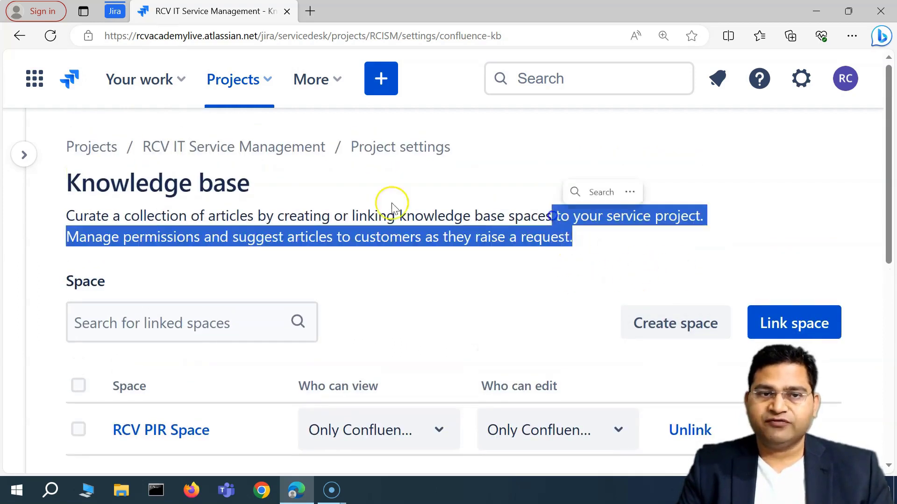
Step: Create and link a new knowledge base space named Knowledge Base Demo
left_click(675, 327)
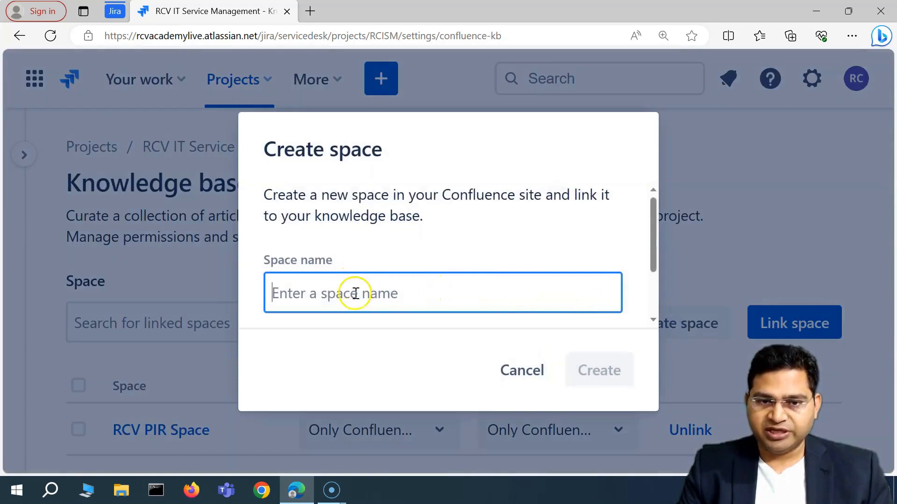
type("Knowledge Base Demo")
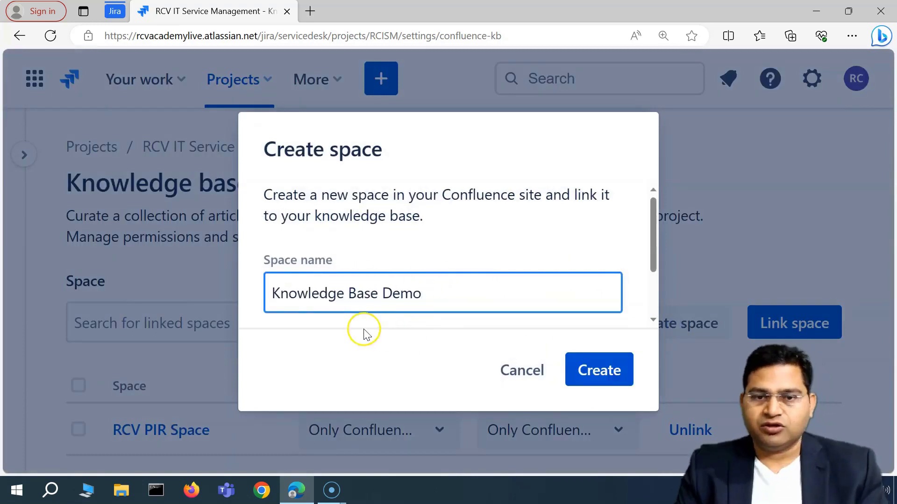
left_click(610, 381)
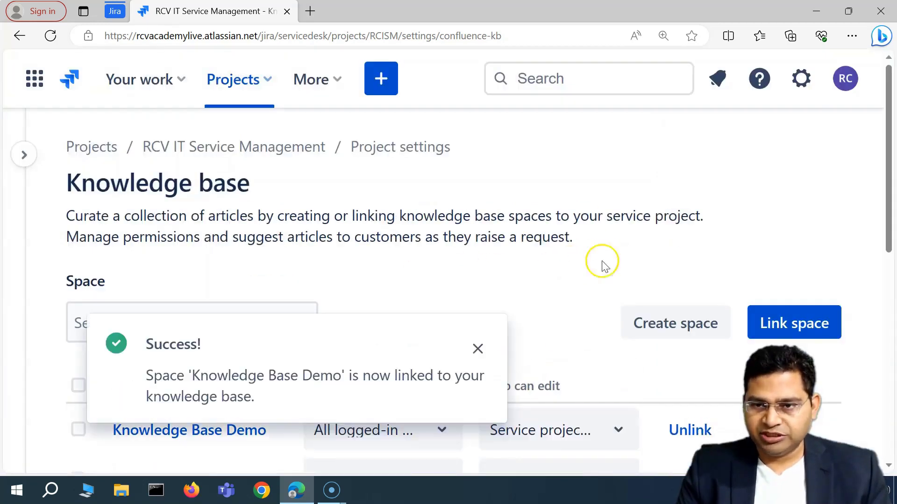
left_click(478, 348)
Step: Unlink the Knowledge Base Demo space from the project's knowledge base
scroll(584, 350, "down", 4)
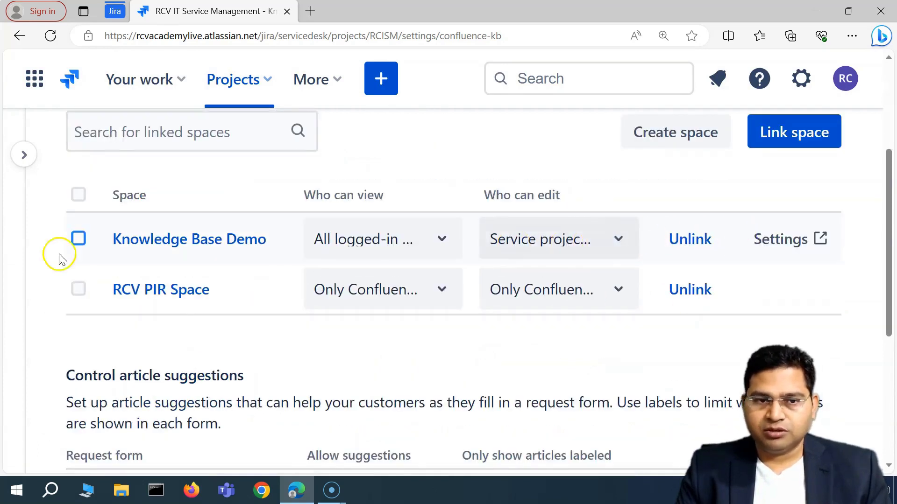
left_click(666, 238)
left_click(696, 261)
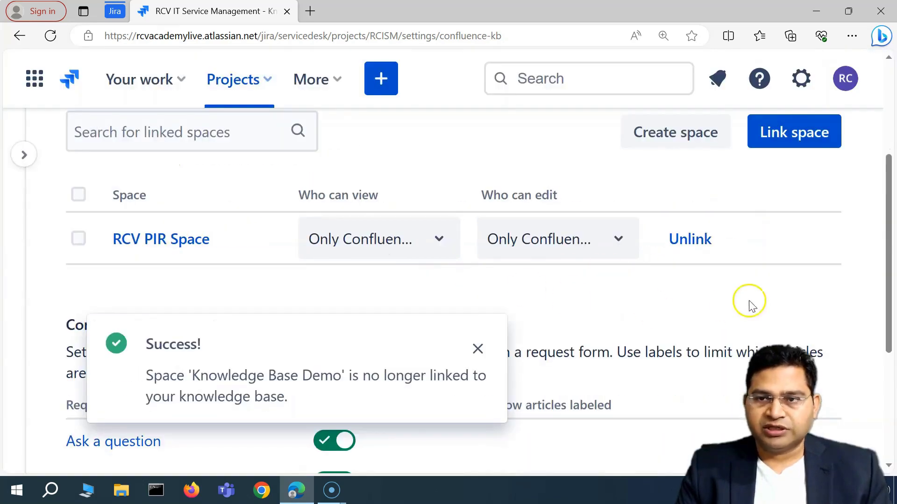
left_click(477, 345)
Step: Start creating another knowledge base space and name it Knowledge Base RCV
scroll(640, 224, "up", 1)
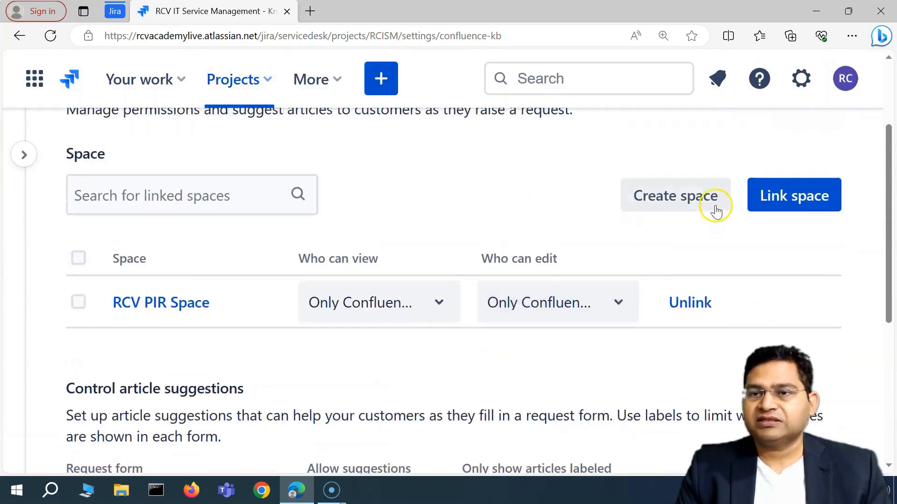
left_click(678, 195)
left_click(329, 294)
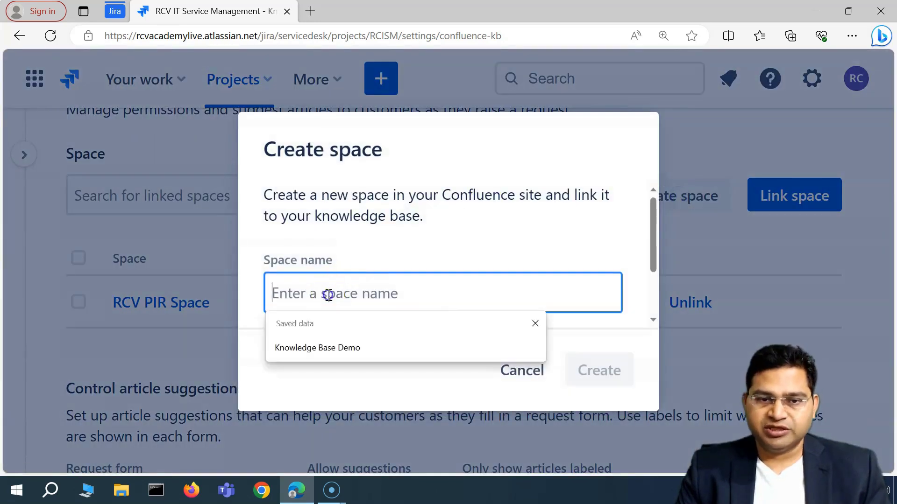
left_click(330, 347)
double_click(378, 293)
type("RCV")
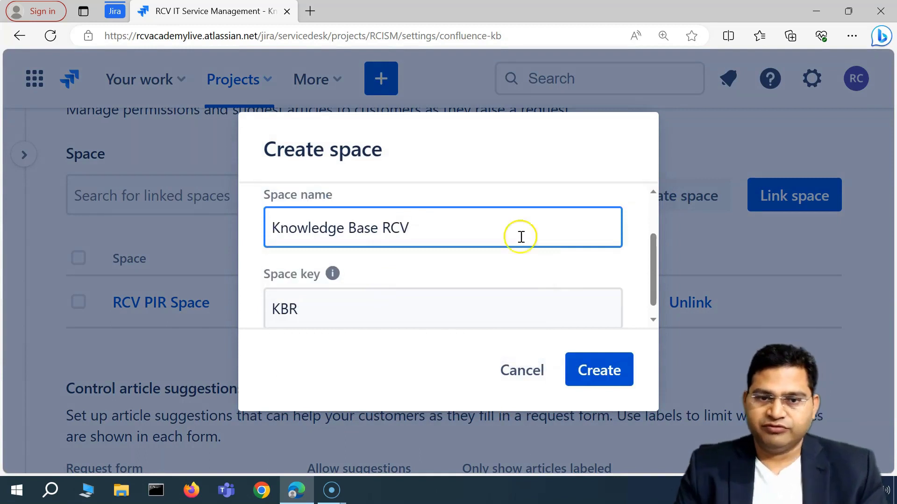
left_click(626, 267)
Step: Check the space name and keep the key KBR, and create the Knowledge Base RCV space
scroll(341, 273, "down", 1)
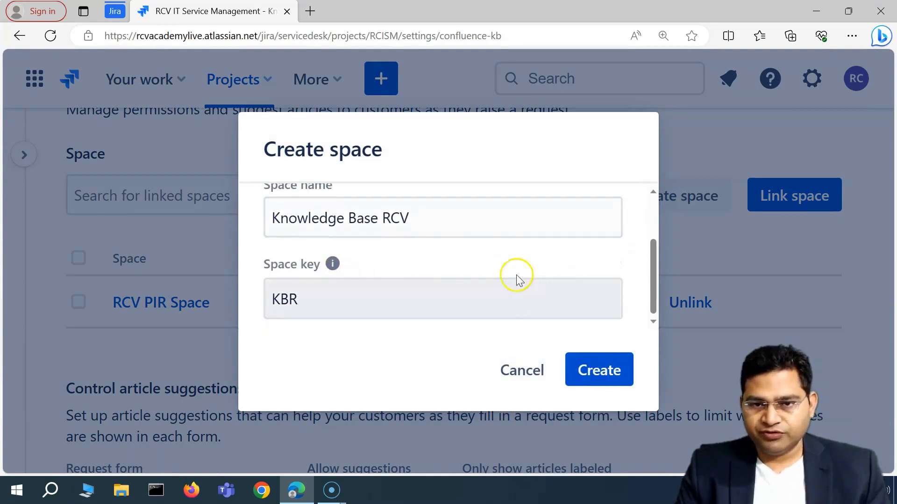
scroll(395, 290, "up", 1)
scroll(362, 293, "down", 1)
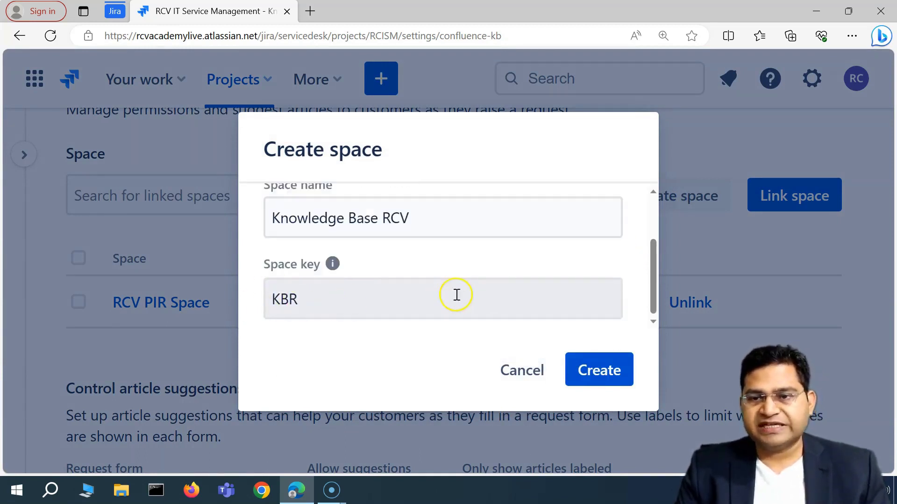
scroll(340, 276, "up", 2)
scroll(392, 282, "down", 2)
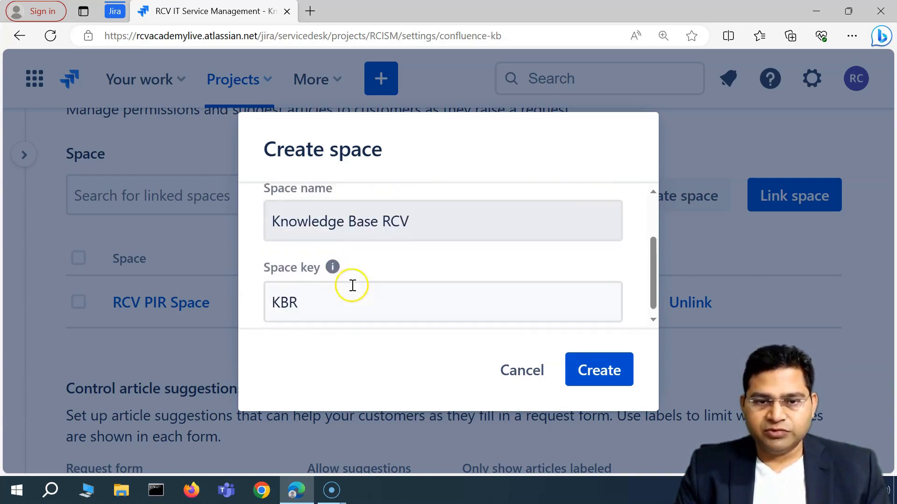
left_click(320, 298)
scroll(397, 301, "up", 2)
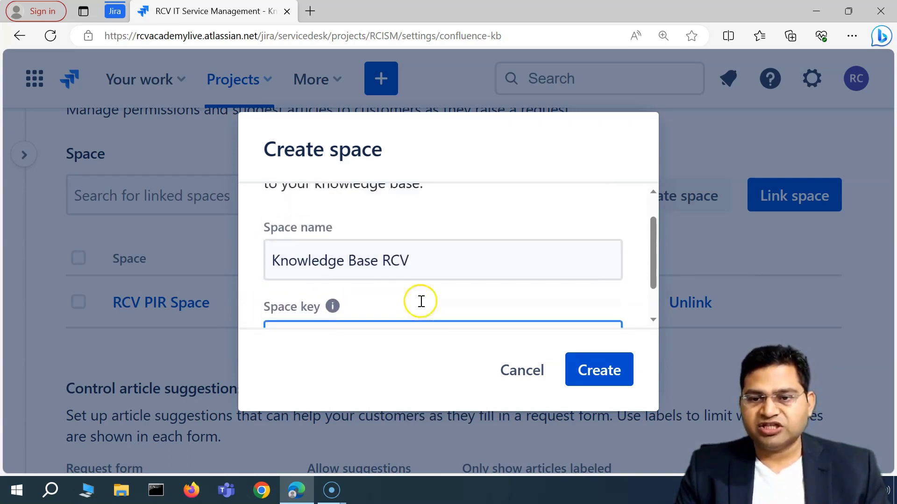
scroll(422, 286, "down", 2)
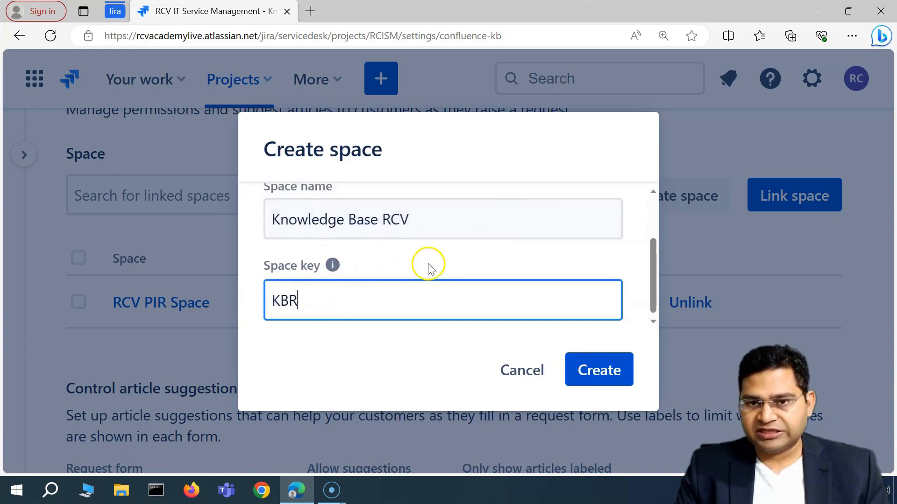
scroll(434, 280, "up", 2)
scroll(432, 257, "down", 2)
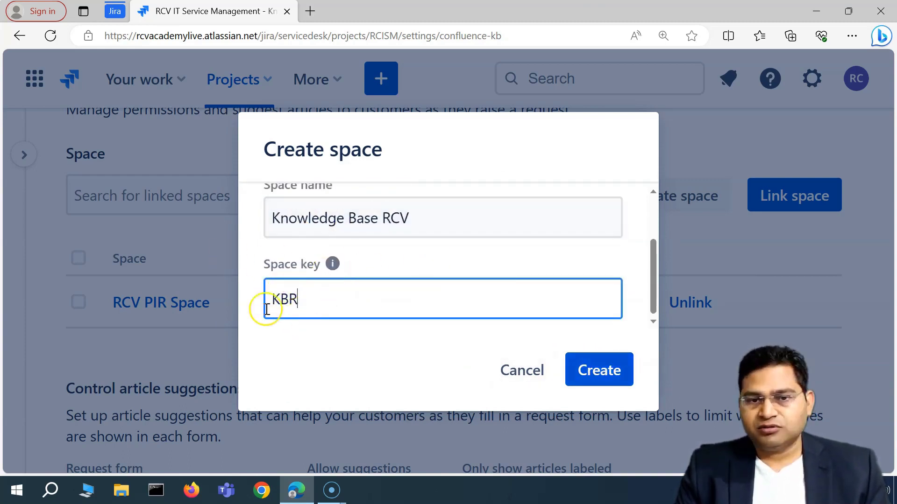
left_click(595, 371)
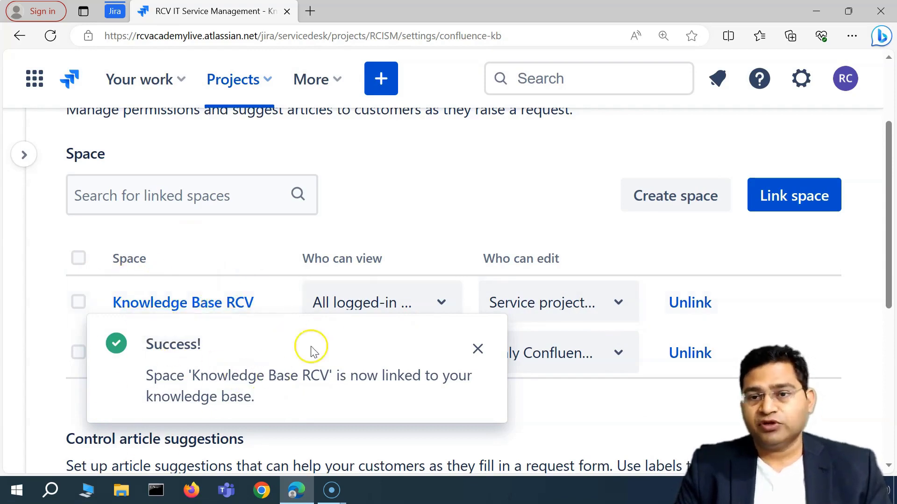
left_click(478, 350)
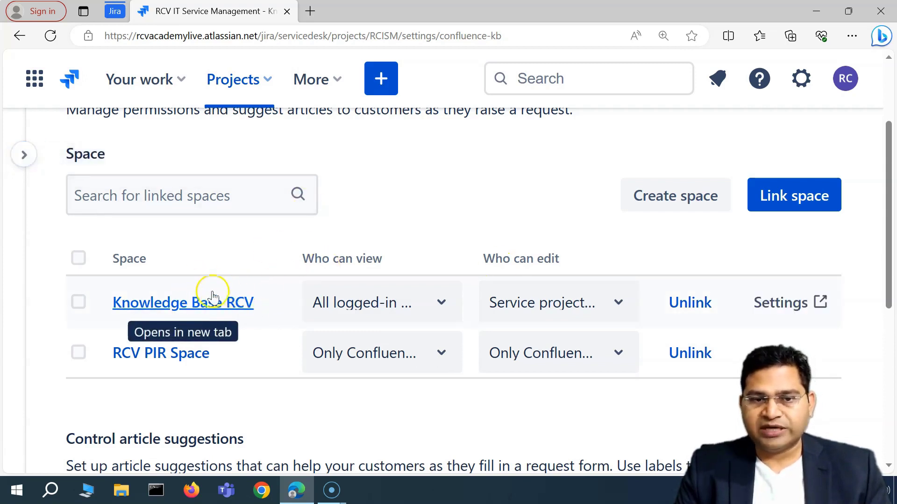
Step: Open the Products section of the Jira settings
left_click(802, 89)
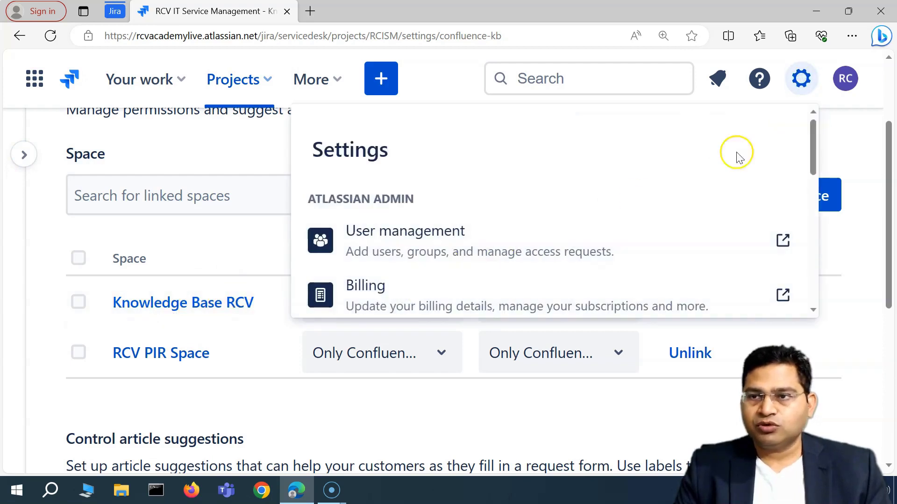
scroll(641, 220, "down", 5)
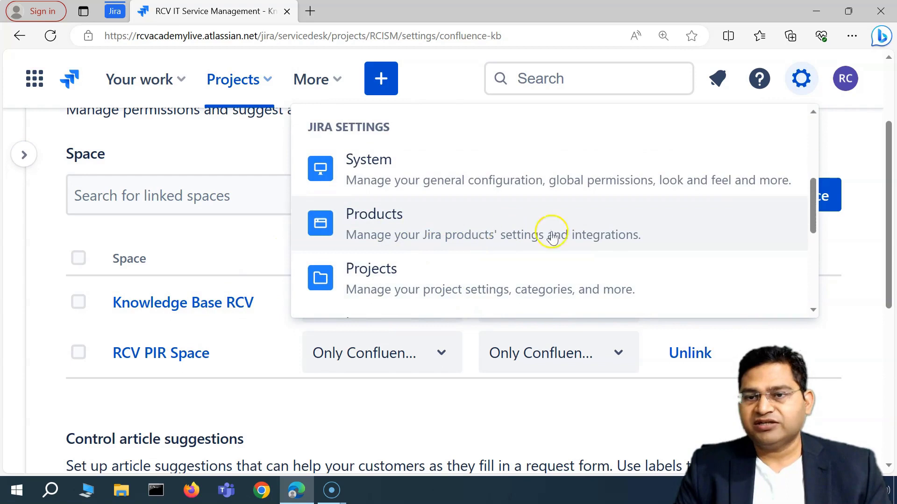
left_click(509, 238)
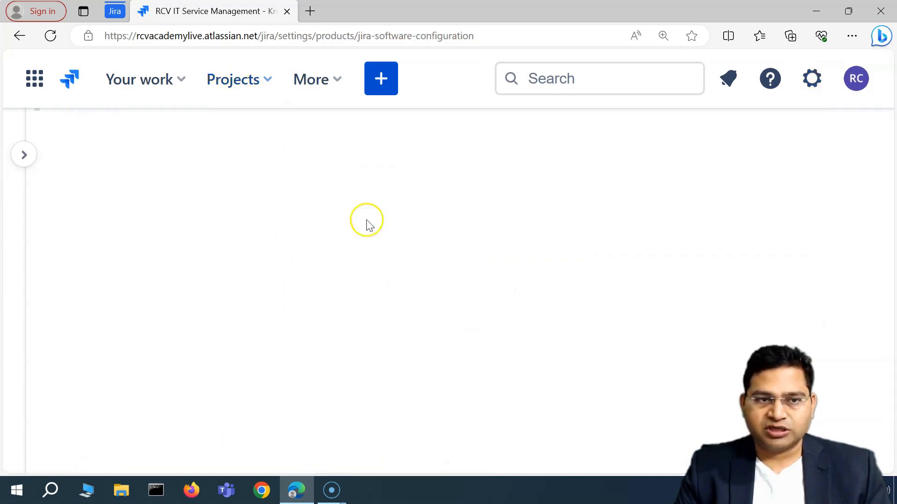
Step: Find and open the Application links page among the product integrations
mouse_move(17, 176)
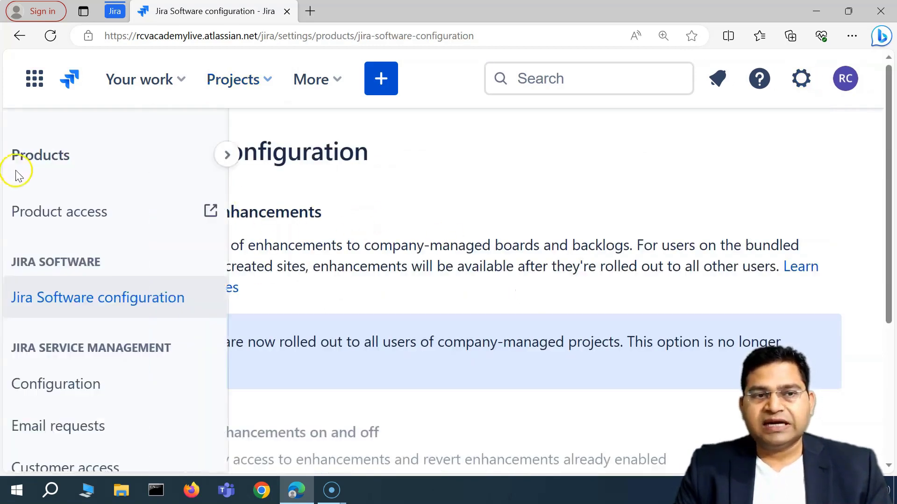
scroll(156, 396, "down", 8)
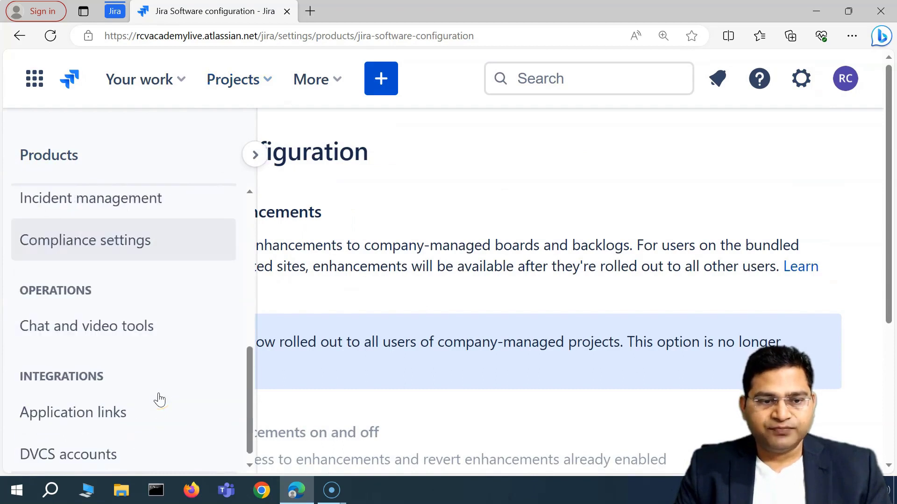
scroll(176, 425, "up", 3)
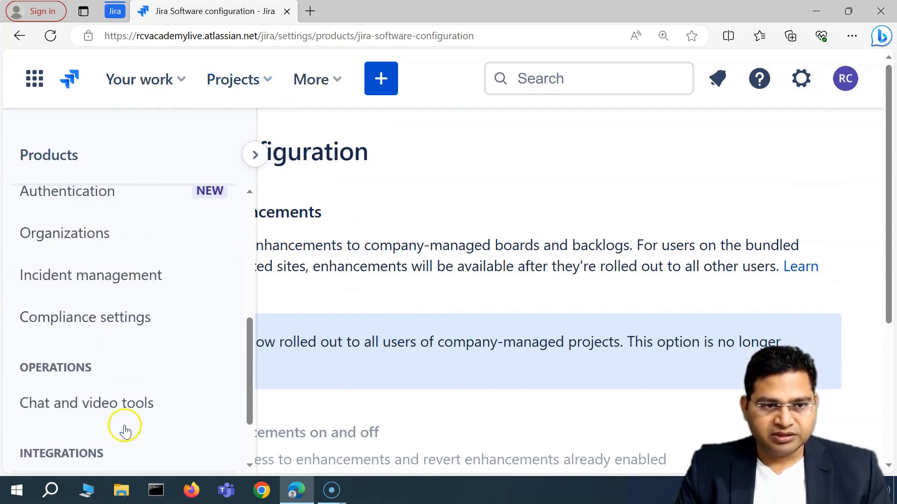
scroll(125, 430, "up", 7)
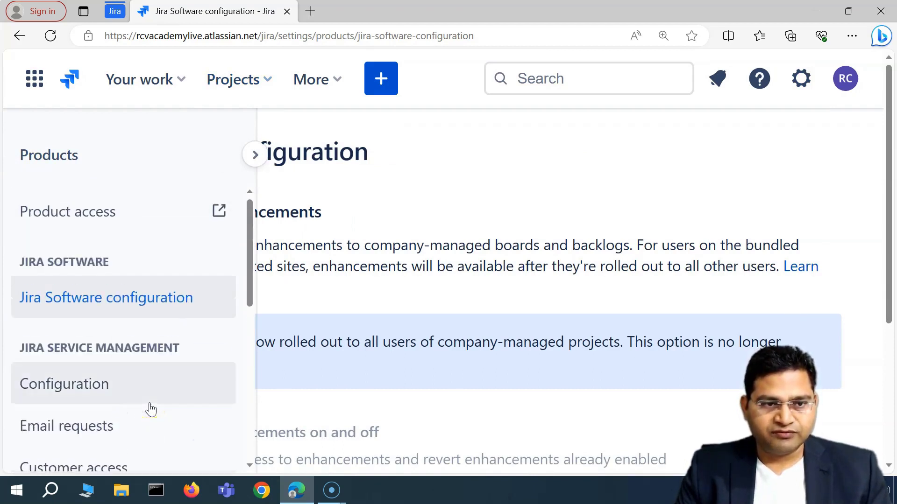
scroll(150, 409, "down", 8)
left_click(71, 410)
Step: Examine the application name and version of the System Confluence link
left_click_drag(103, 351, 234, 351)
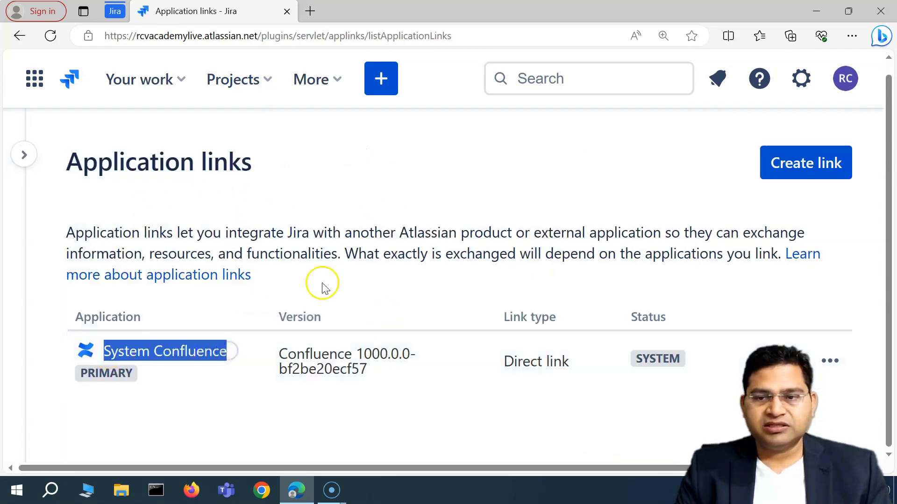
left_click(182, 347)
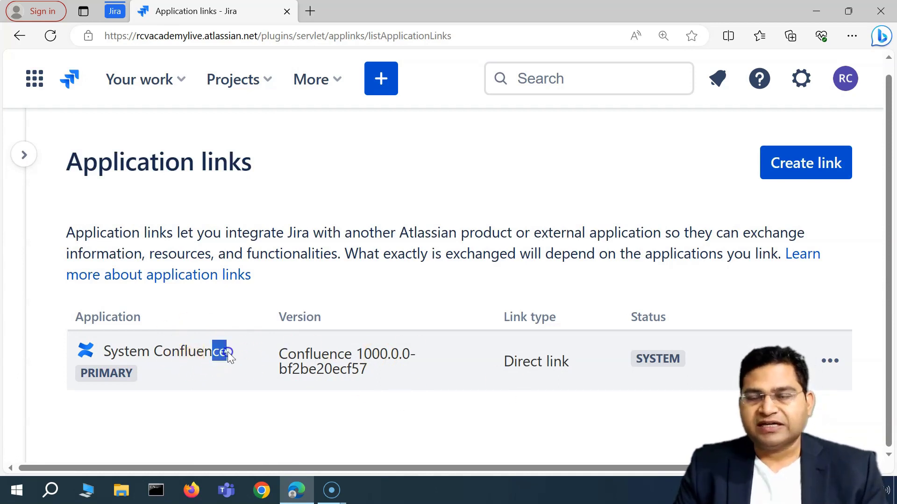
left_click(367, 359)
left_click_drag(366, 359, 396, 398)
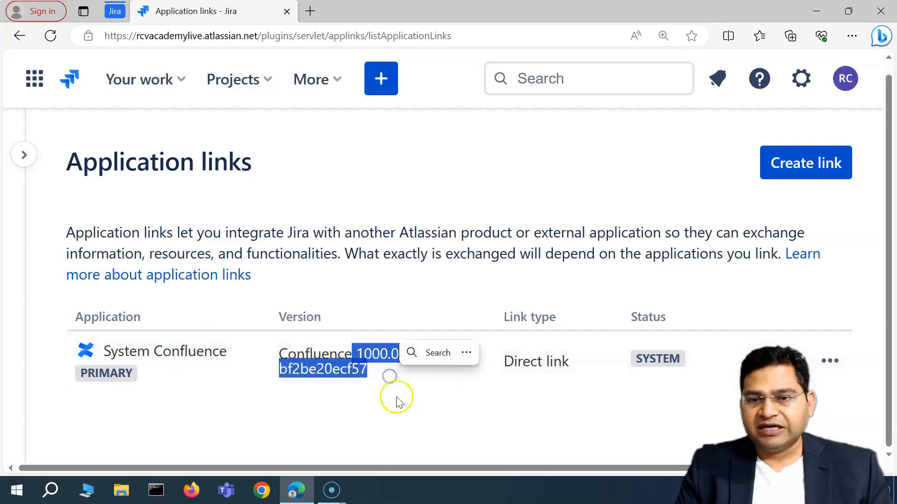
left_click(388, 396)
Step: Examine the tunneled and direct link types and the application URL field for a new application link, and cancel its creation
left_click(809, 169)
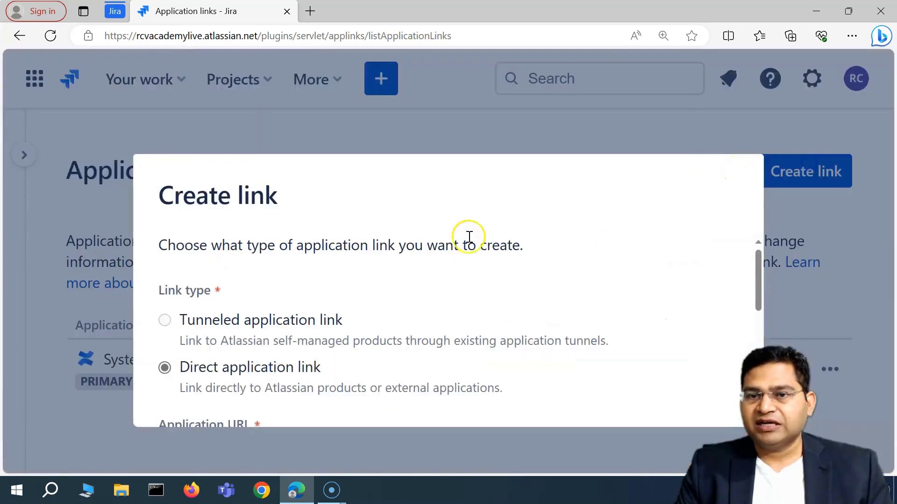
scroll(331, 360, "down", 3)
scroll(280, 334, "up", 1)
scroll(275, 330, "down", 2)
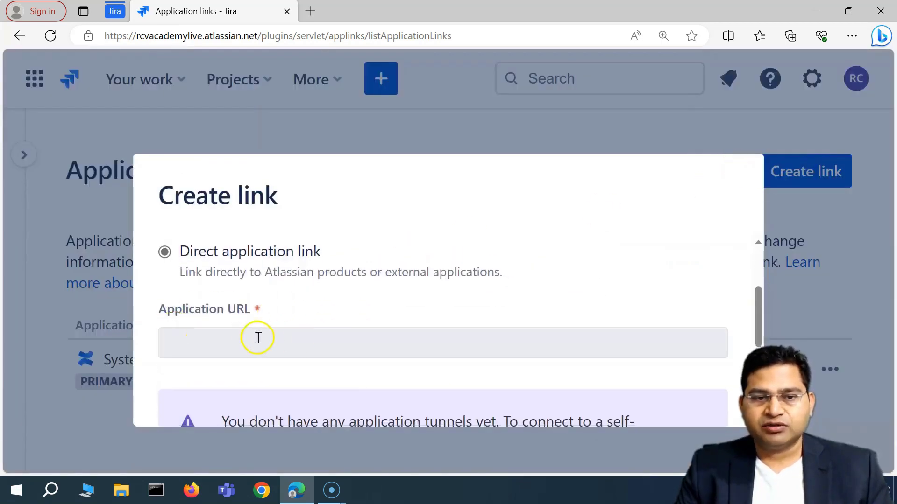
scroll(310, 326, "up", 3)
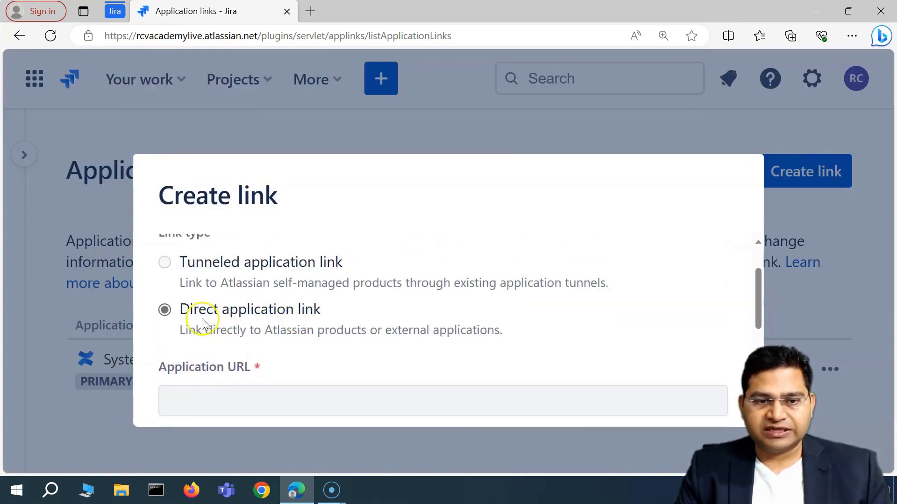
scroll(301, 335, "up", 2)
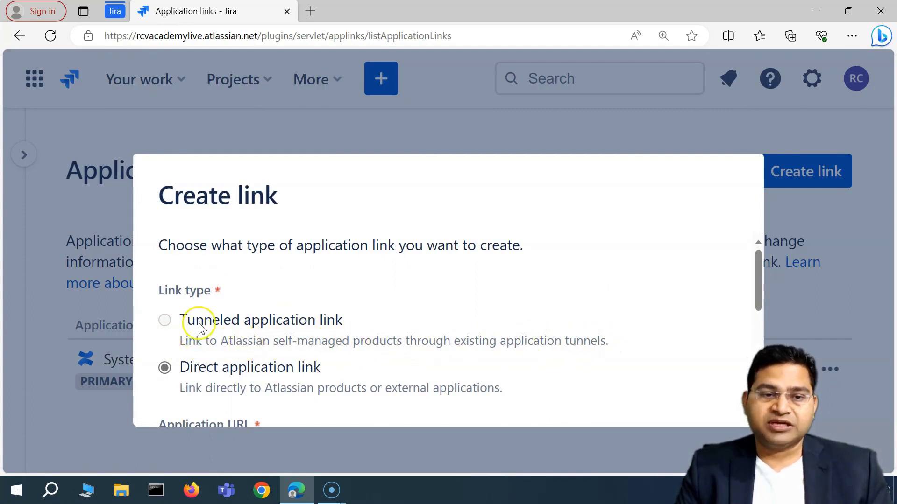
scroll(212, 327, "down", 1)
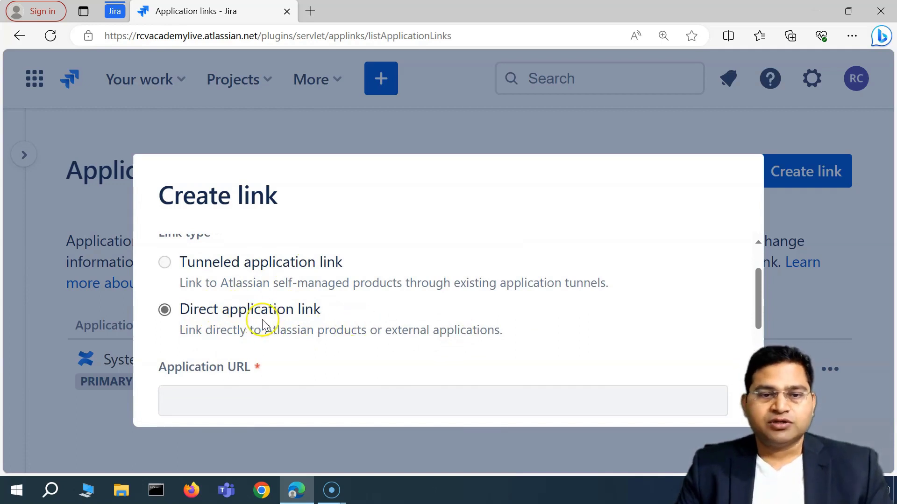
scroll(263, 325, "down", 1)
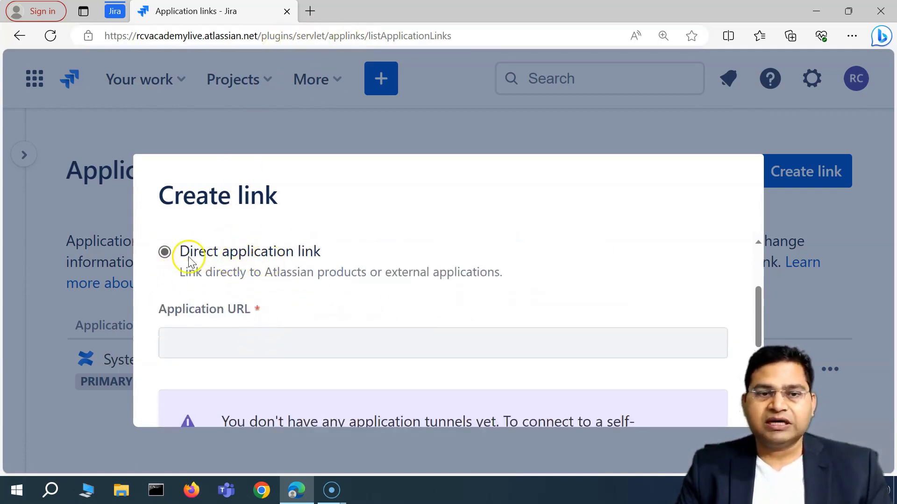
scroll(208, 353, "down", 3)
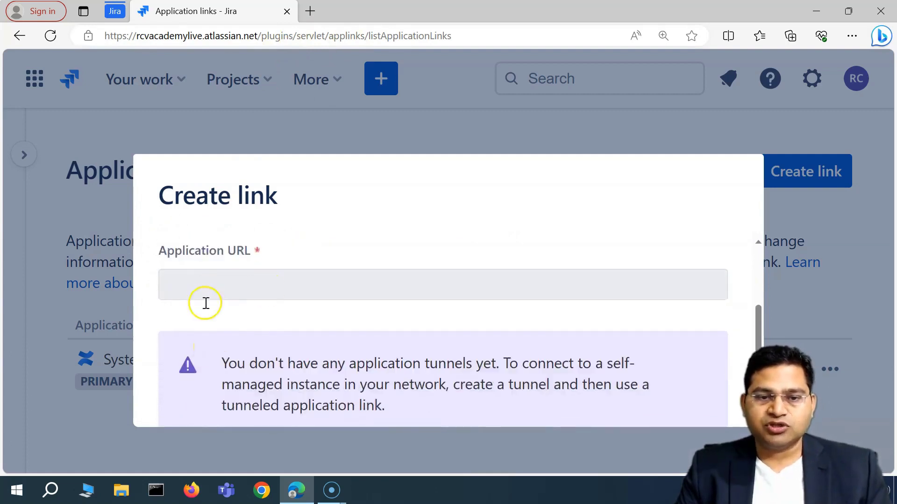
scroll(499, 356, "down", 1)
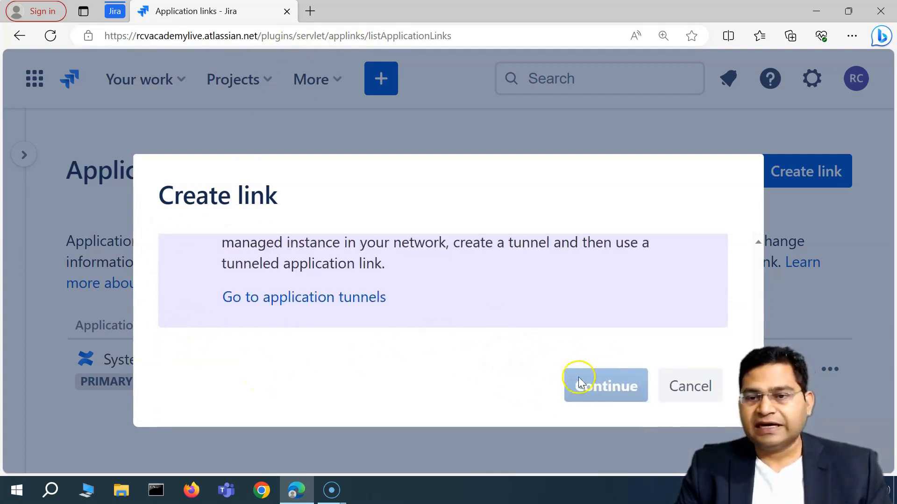
left_click(695, 394)
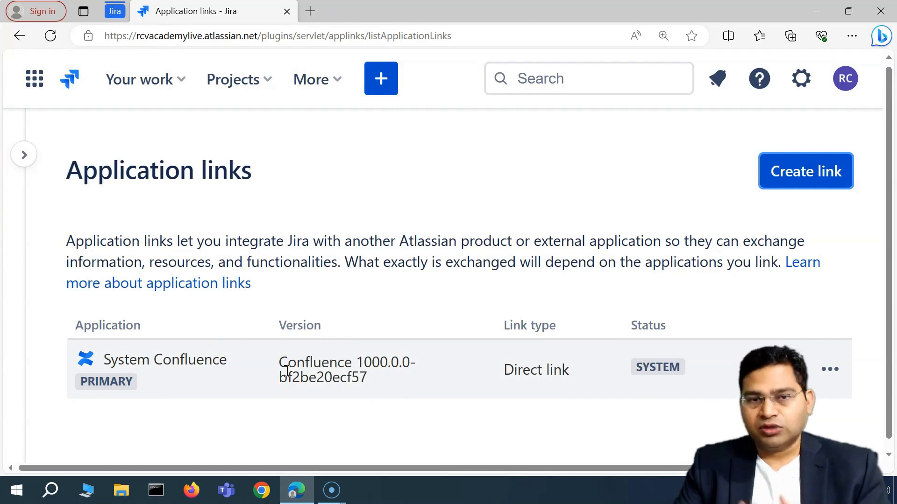
Step: Leave the Application links page and return to the RCV IT Service Management project's knowledge base settings
left_click(24, 155)
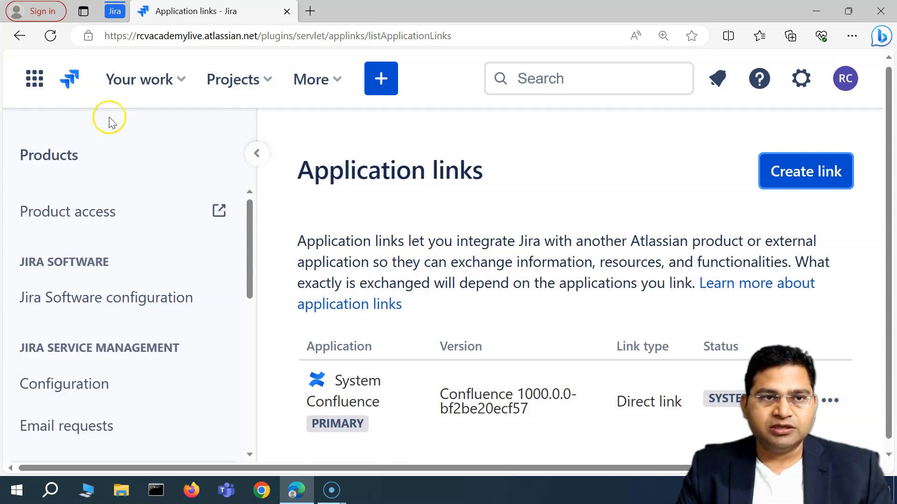
left_click(15, 40)
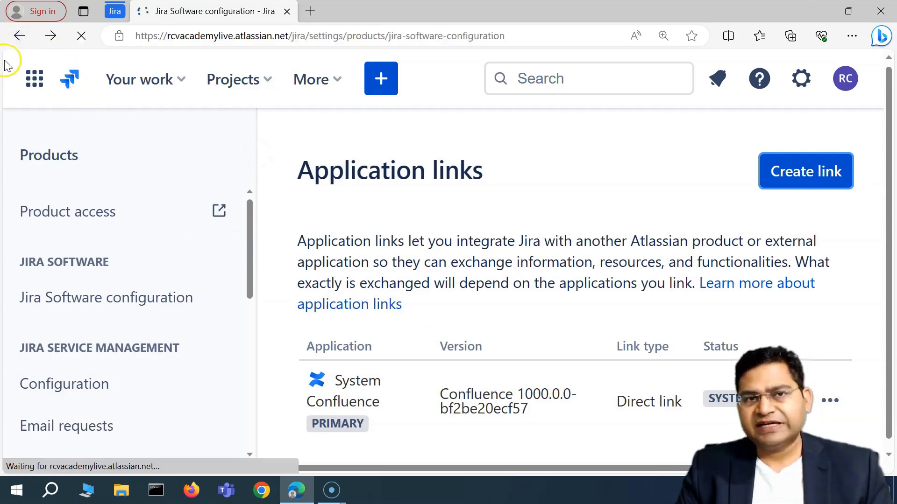
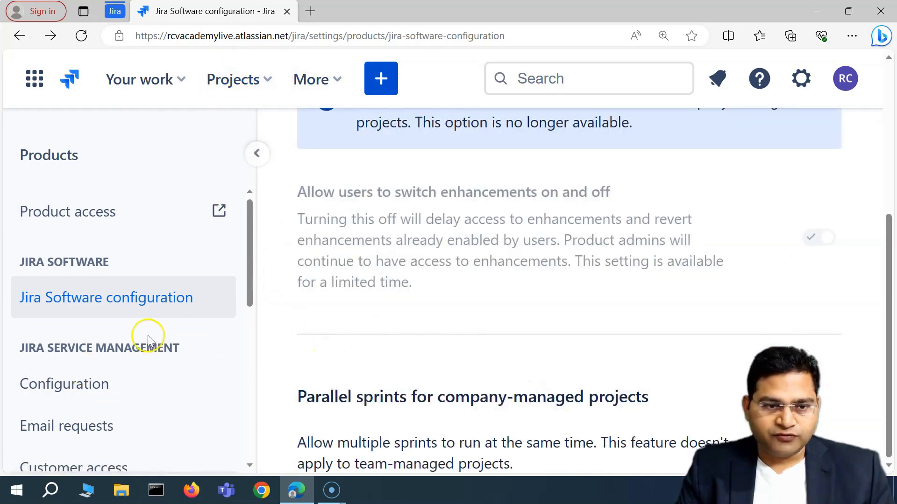
left_click(20, 36)
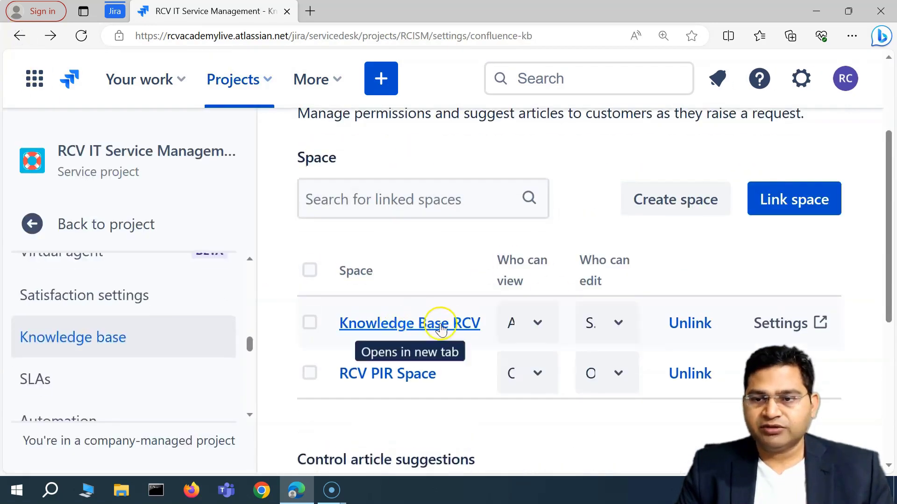
Step: Open the Knowledge Base RCV space's permission settings, and review who can view and edit the linked spaces in the project's knowledge base settings
left_click(793, 330)
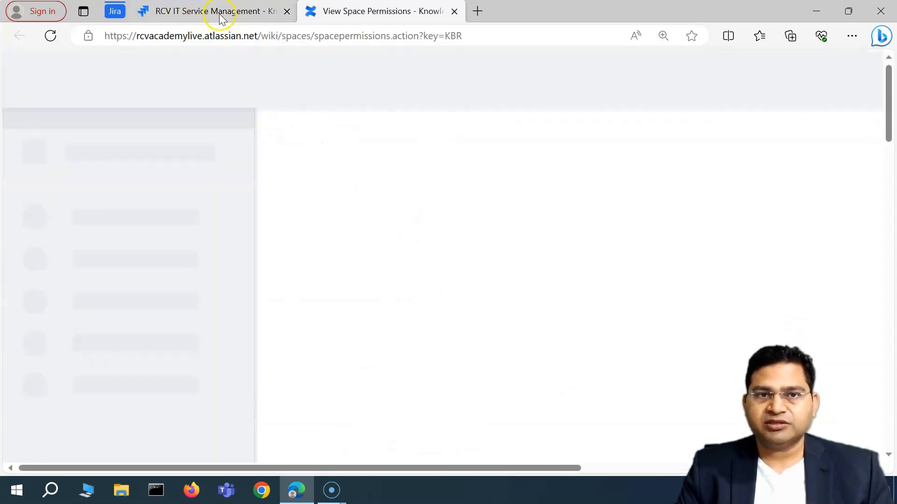
scroll(485, 350, "down", 4)
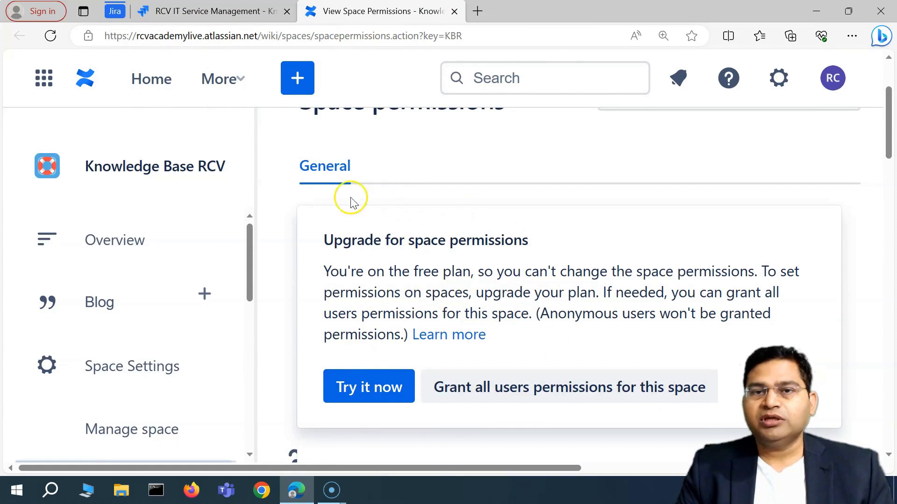
left_click(187, 11)
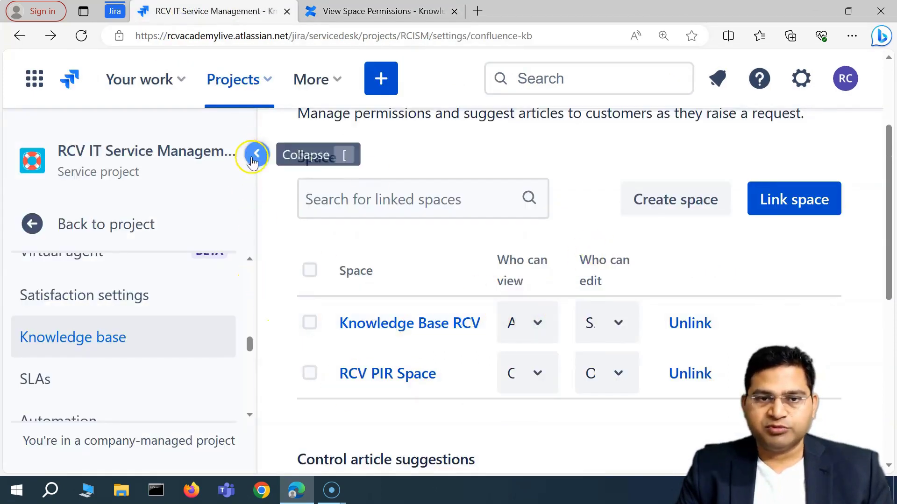
left_click(252, 155)
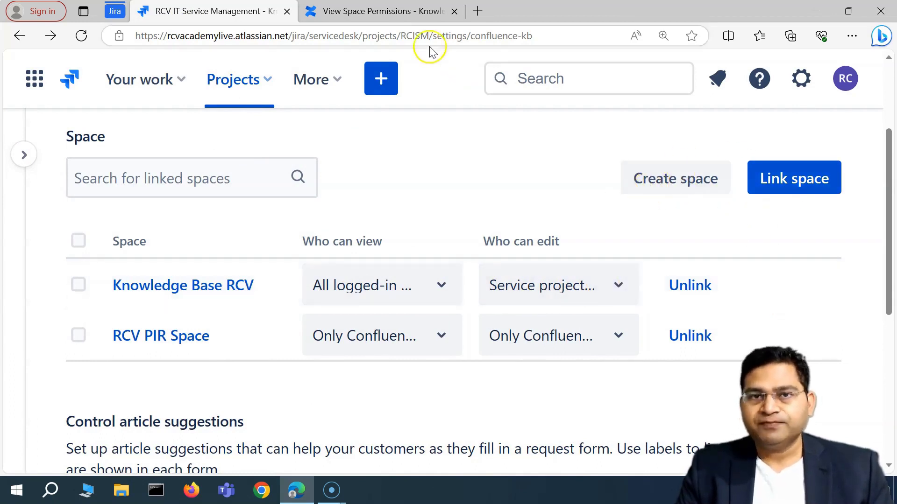
Step: Grant all users permissions for the Knowledge Base RCV space in its Confluence space permissions
left_click(404, 8)
scroll(543, 318, "down", 3)
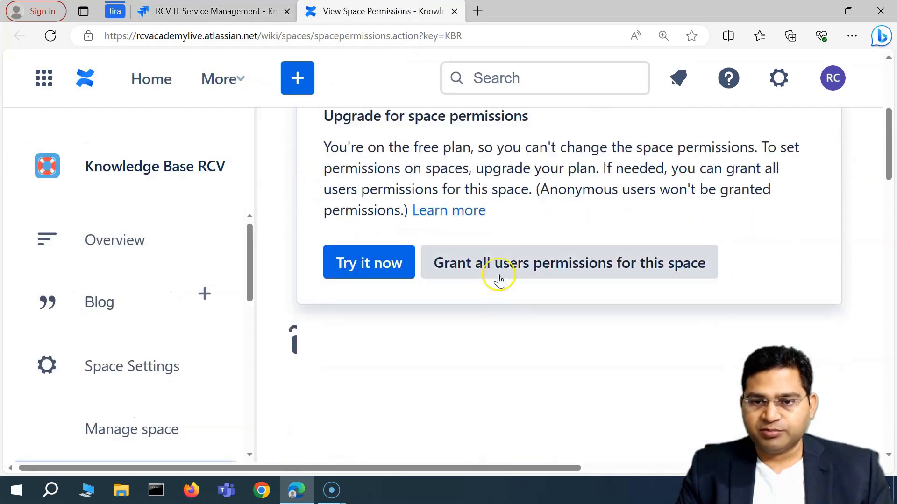
left_click(487, 275)
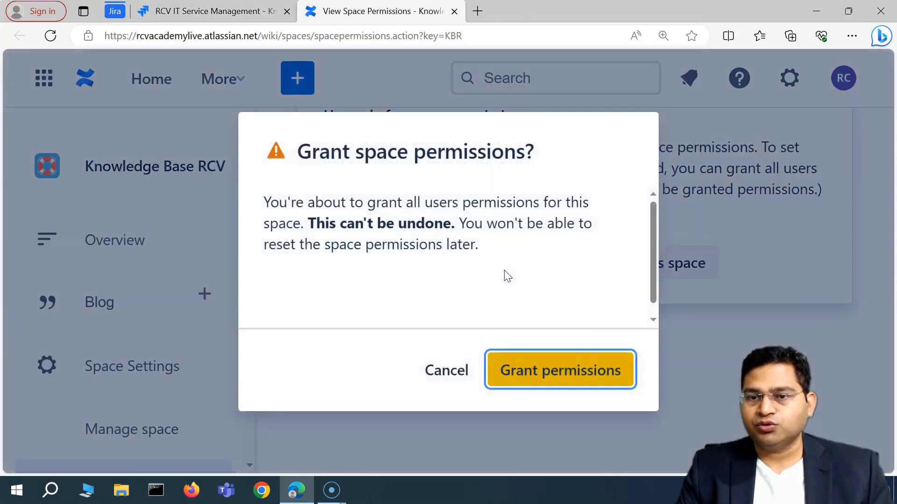
left_click(575, 379)
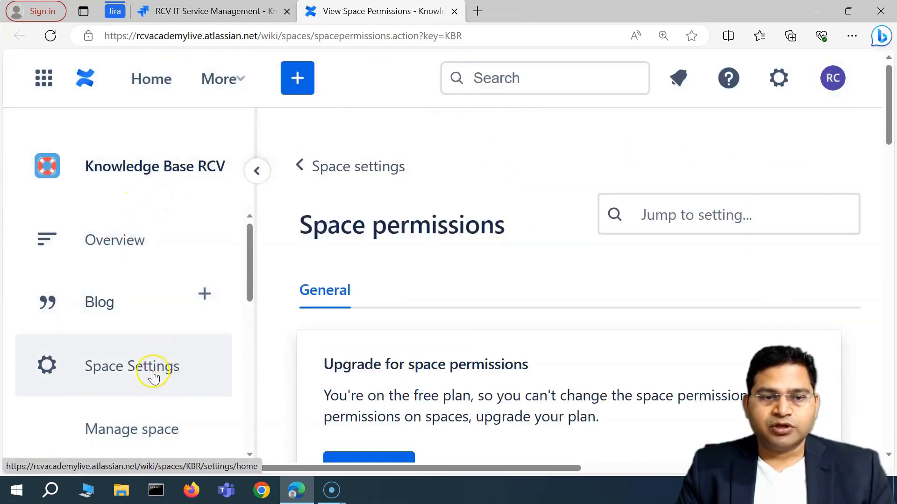
Step: Create a new page in the Knowledge Base RCV space and title it KB Article 1
scroll(153, 377, "down", 4)
scroll(135, 314, "up", 2)
scroll(176, 361, "down", 5)
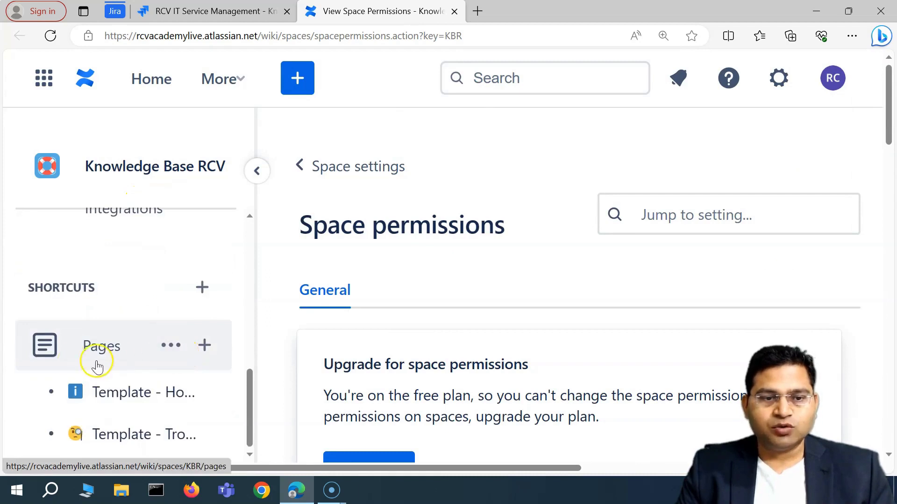
scroll(97, 366, "down", 5)
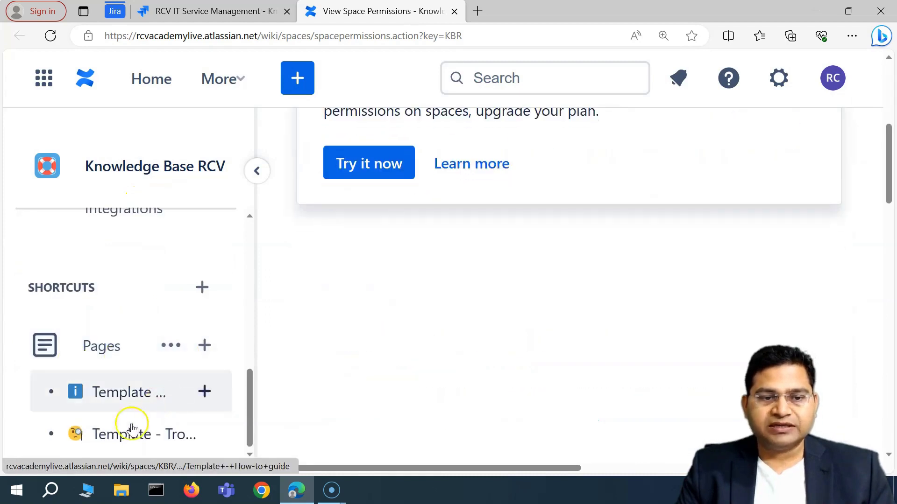
left_click(206, 347)
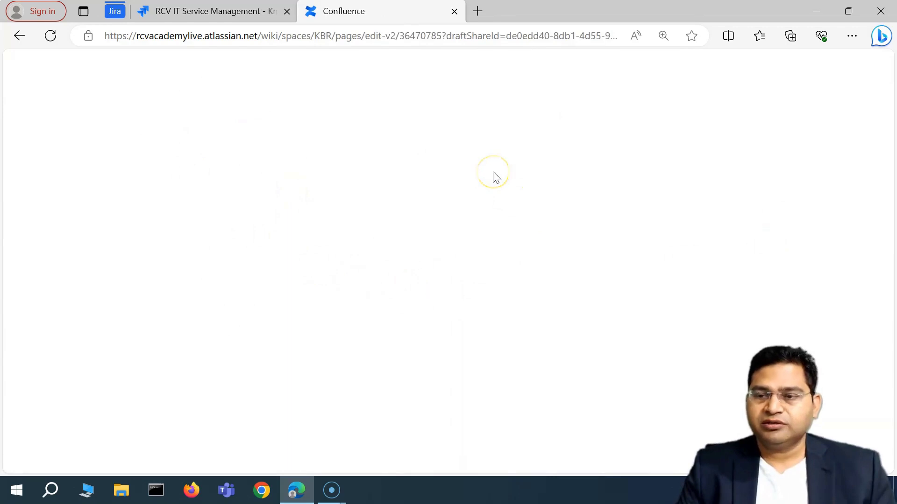
type("KB ")
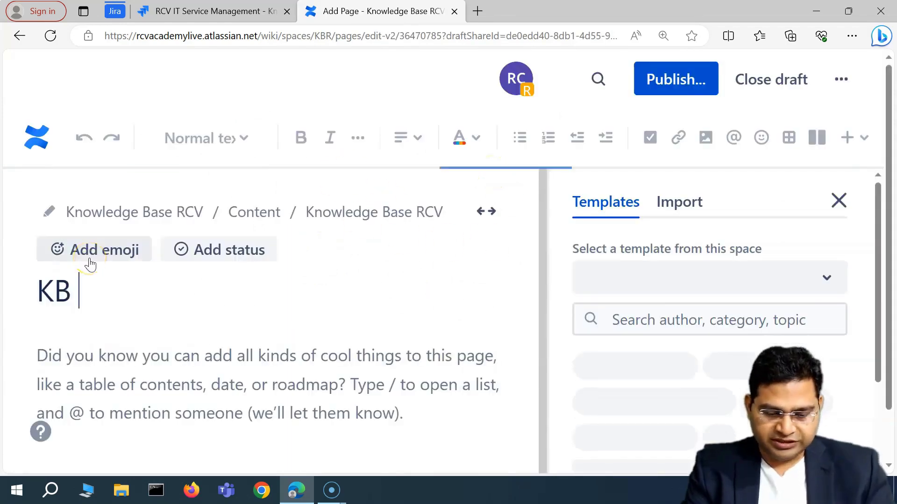
type("Article 1")
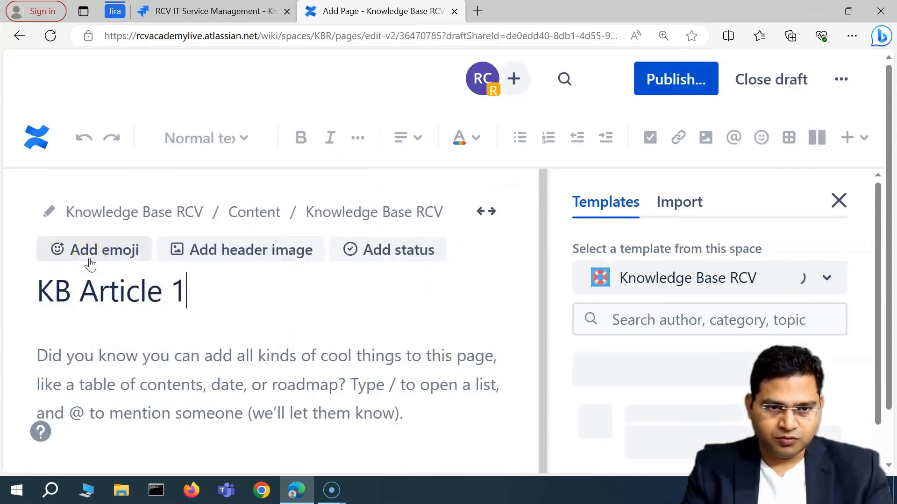
Step: Enter "KB article 1" as the page's body text, followed by an empty line
left_click(184, 321)
type("KB article")
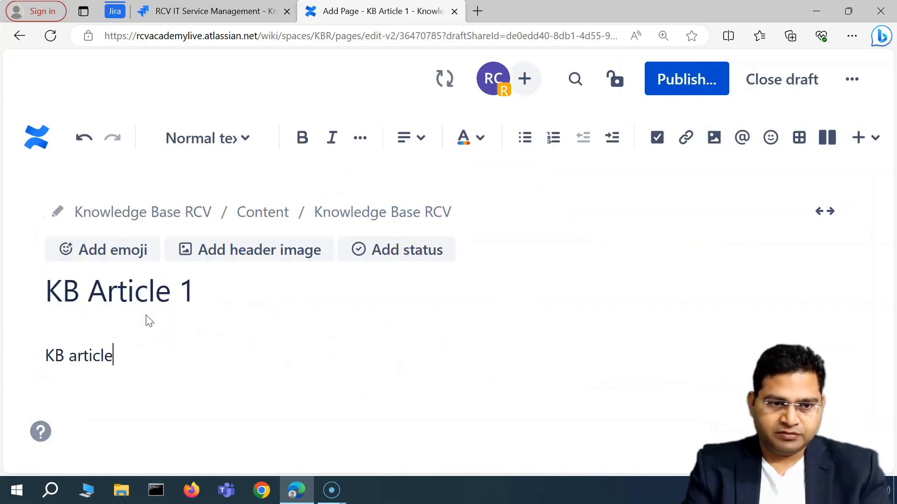
left_click(106, 299)
key("Return")
scroll(217, 320, "down", 2)
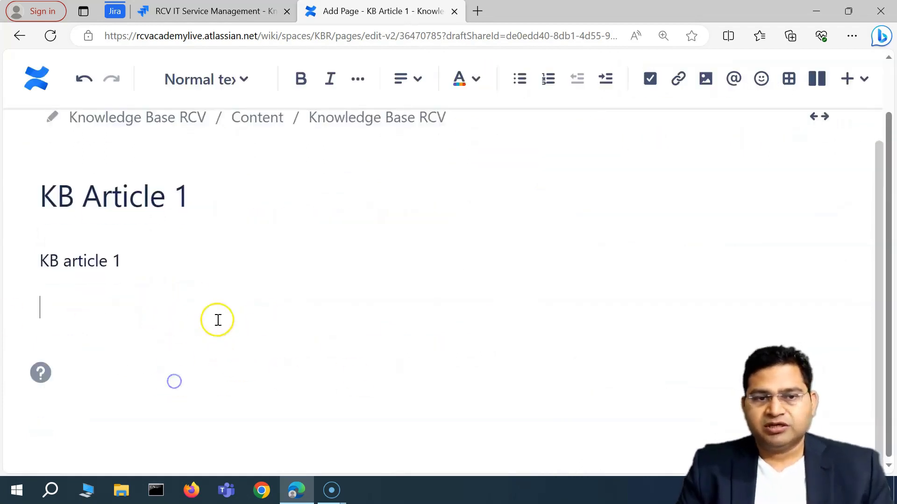
left_click(457, 293)
Step: Publish the page with access set to "Anyone in this space can view and edit"
scroll(485, 319, "up", 2)
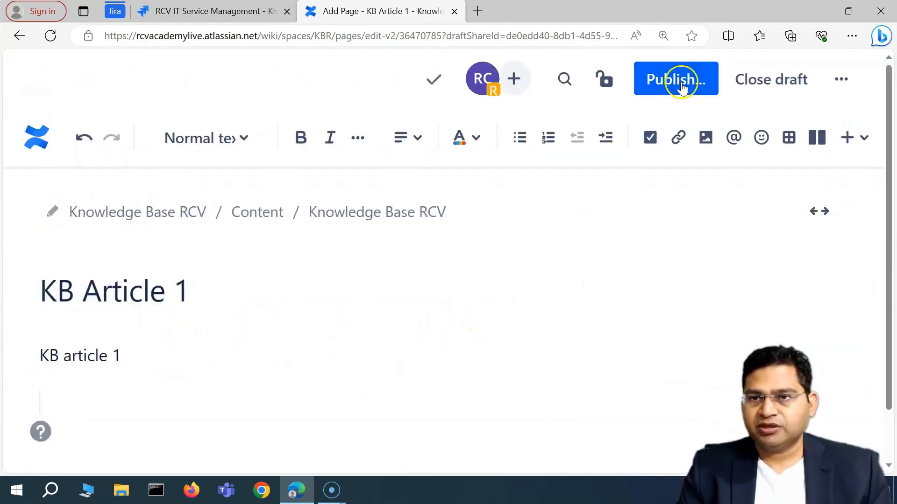
left_click(663, 98)
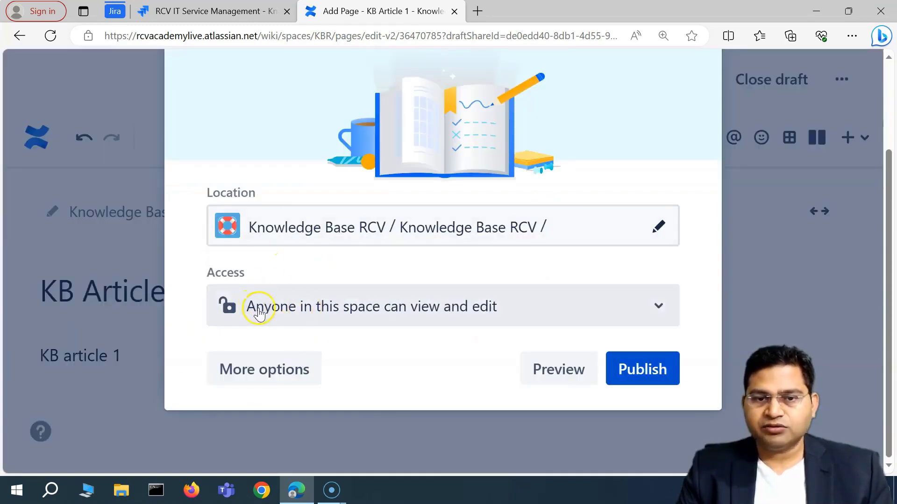
left_click(541, 307)
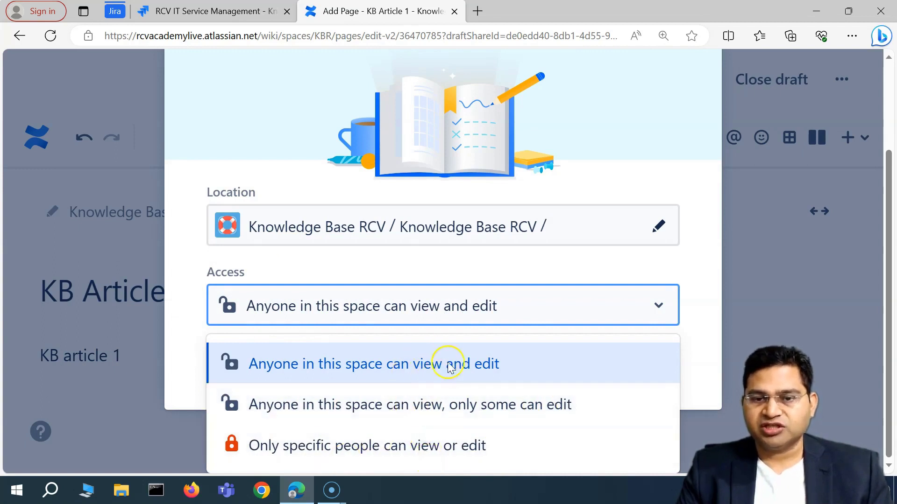
left_click(369, 370)
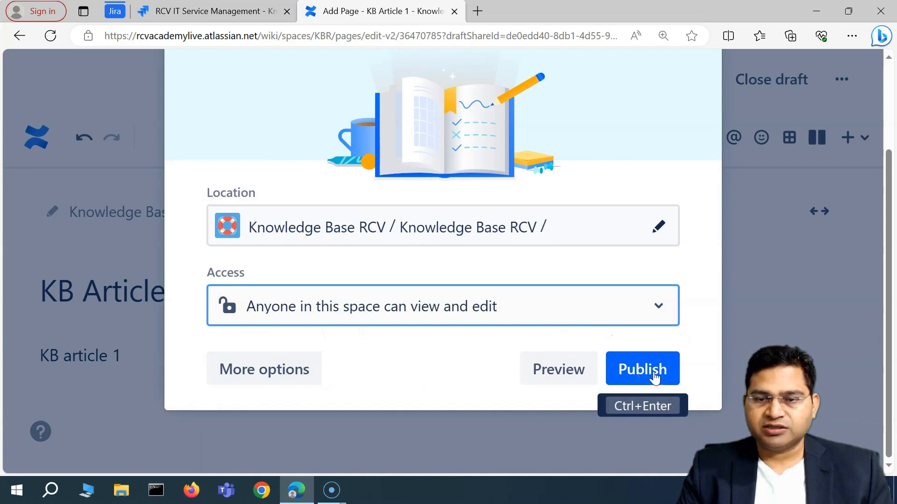
left_click(655, 376)
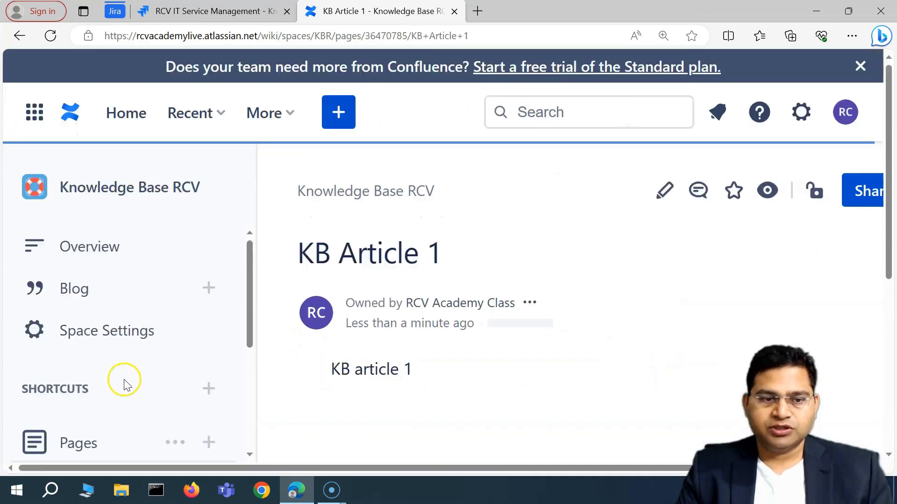
Step: Find KB Article 1 in the space's page tree and examine the actions available for it
scroll(220, 214, "down", 5)
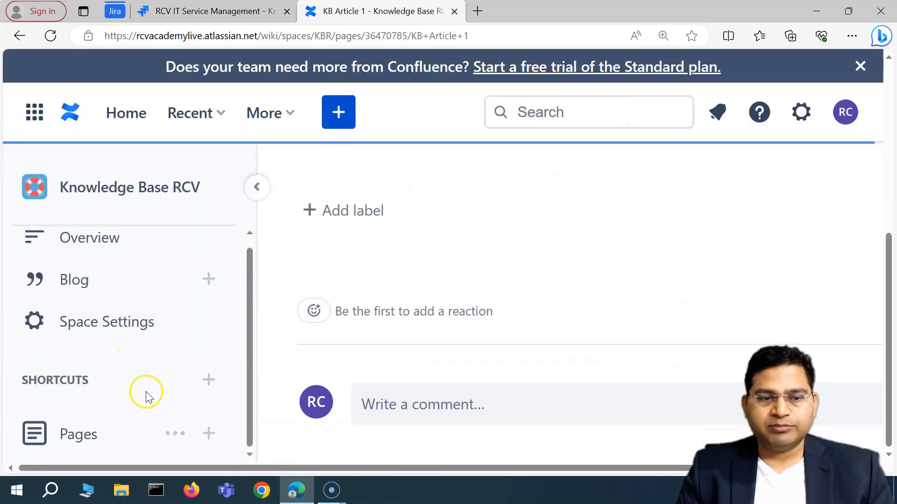
scroll(145, 395, "down", 3)
mouse_move(165, 433)
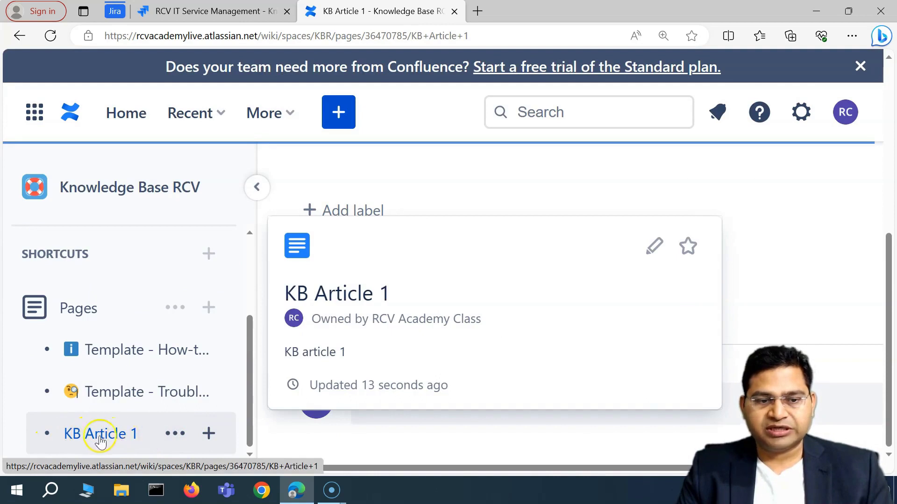
left_click(175, 434)
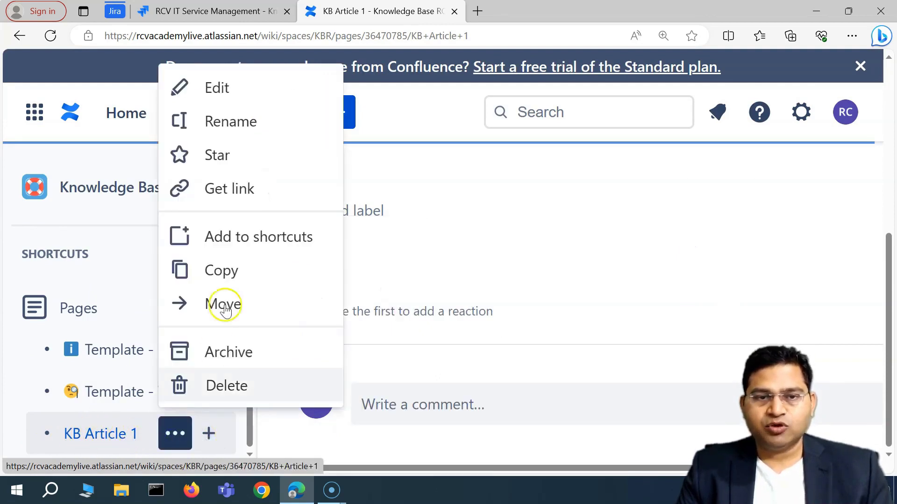
Step: Rename the KB Article 1 page to KB Articles and start a child page under it from the How-to article template
left_click(257, 122)
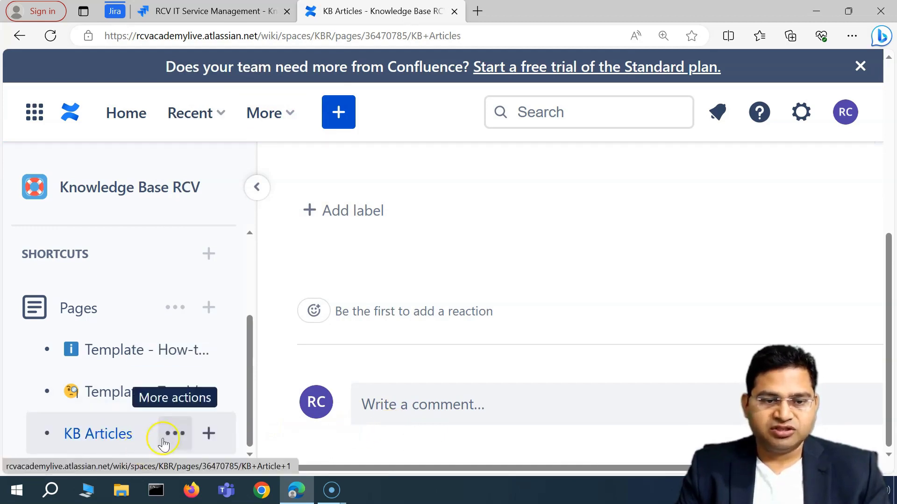
left_click(209, 435)
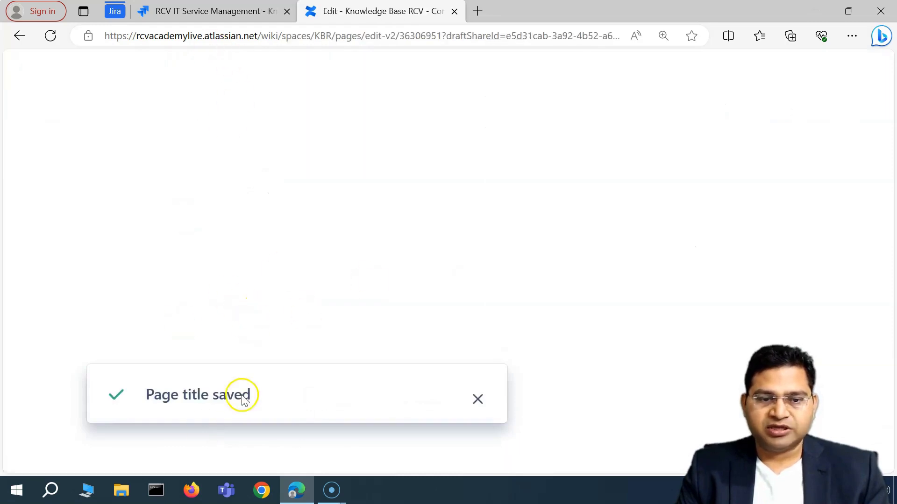
left_click(212, 327)
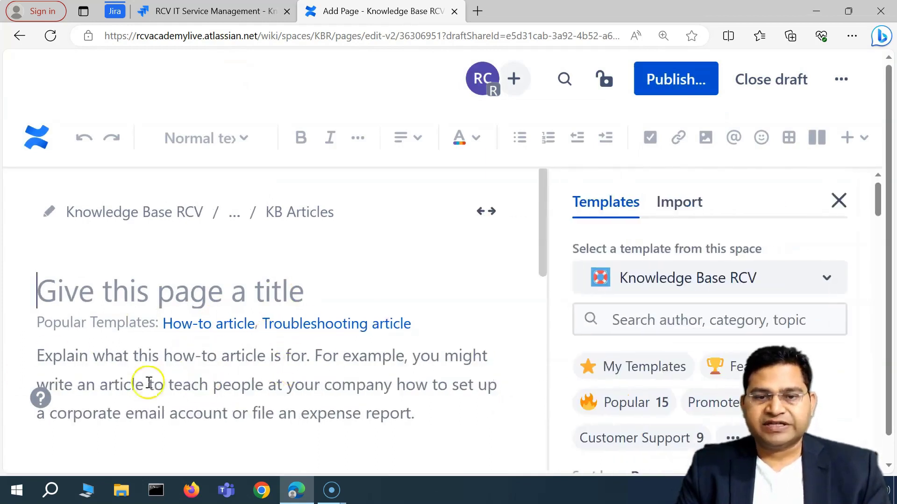
Step: Review the how-to template's sections, title the new child page KB Article 1 and publish it
scroll(251, 356, "down", 15)
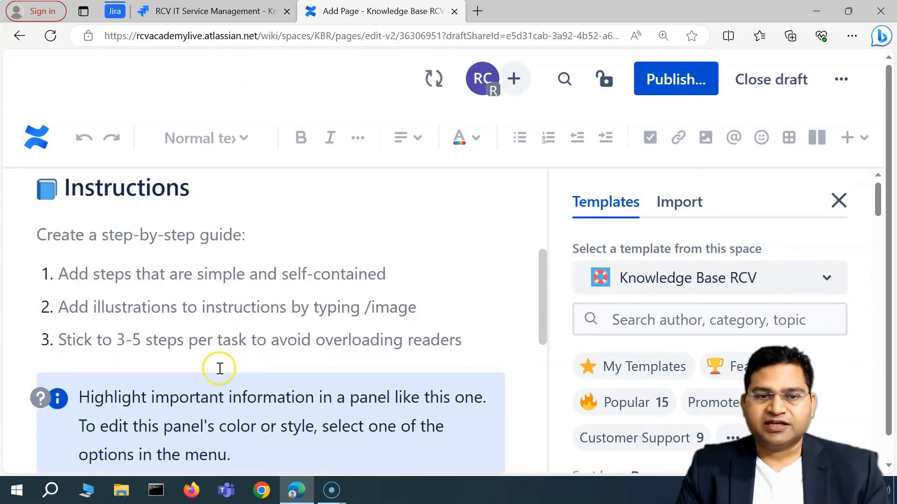
scroll(190, 327, "up", 15)
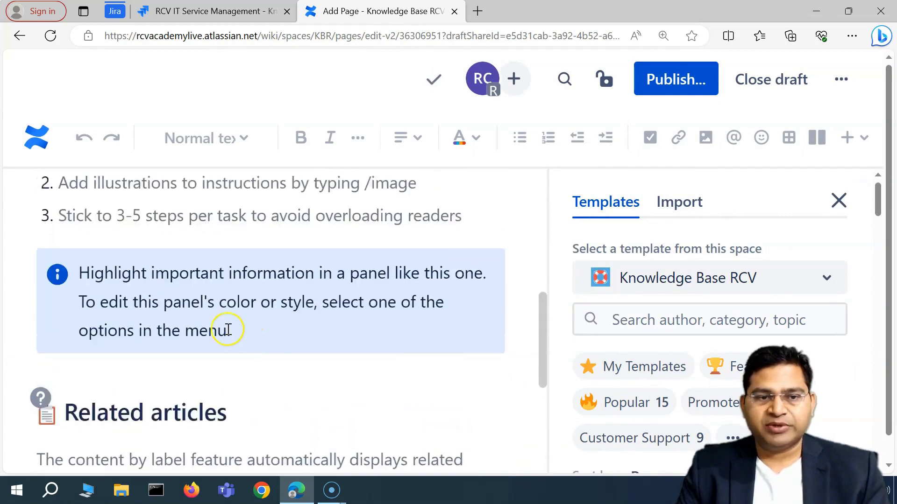
scroll(209, 335, "down", 5)
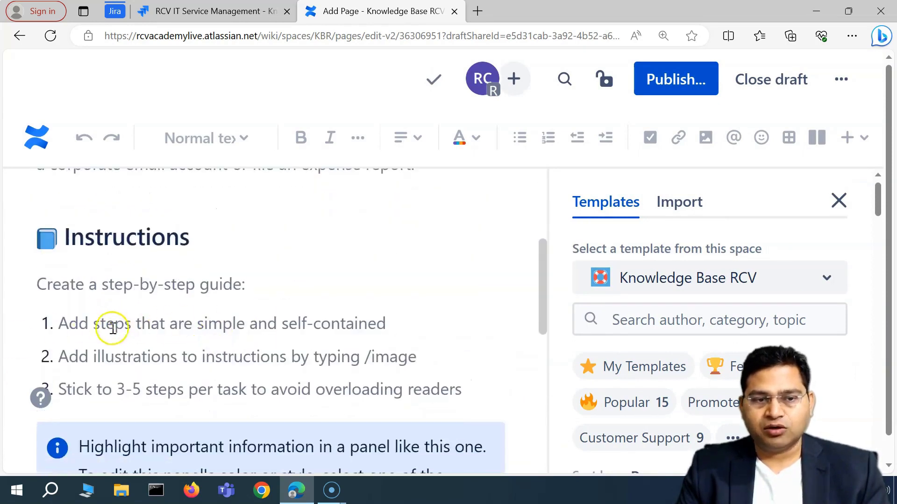
scroll(113, 328, "down", 8)
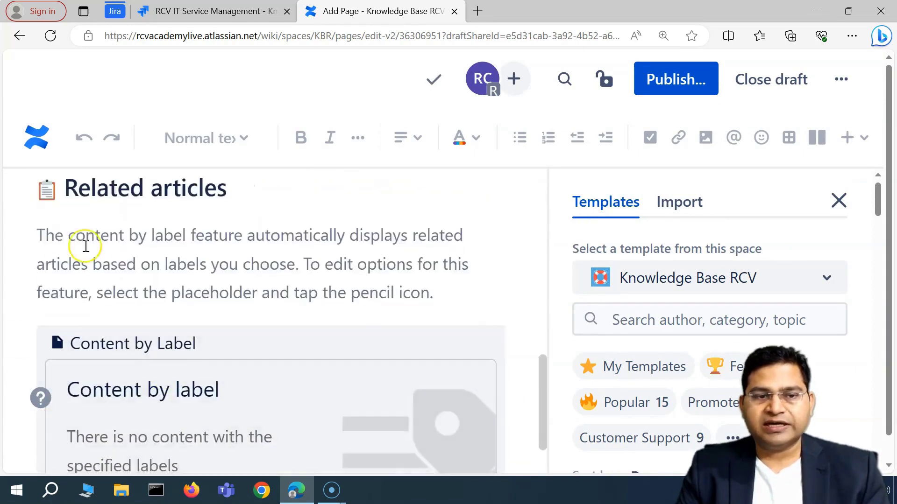
scroll(201, 373, "down", 4)
scroll(314, 353, "up", 7)
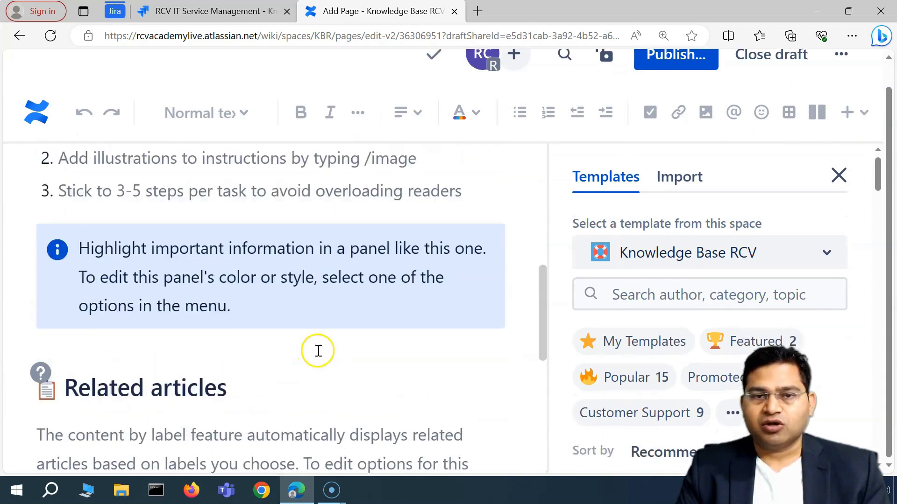
scroll(308, 355, "up", 10)
type("KB Article 1")
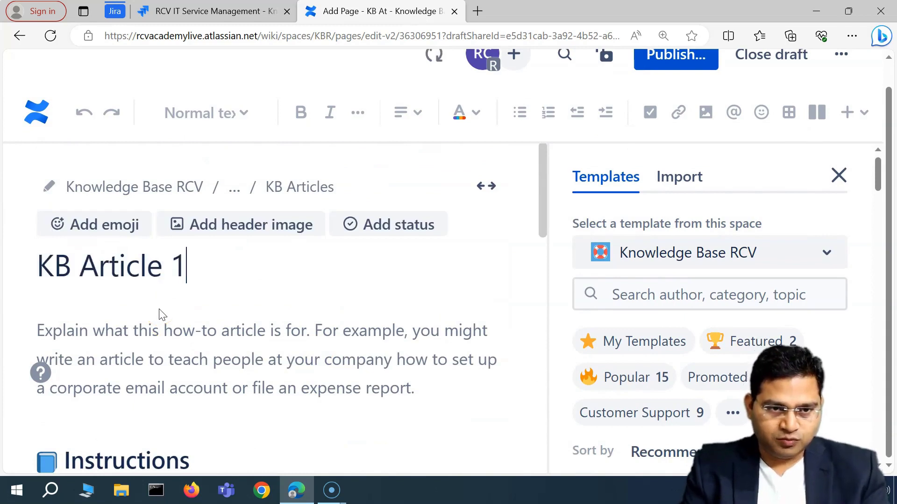
scroll(200, 320, "down", 3)
scroll(200, 321, "up", 3)
left_click(673, 64)
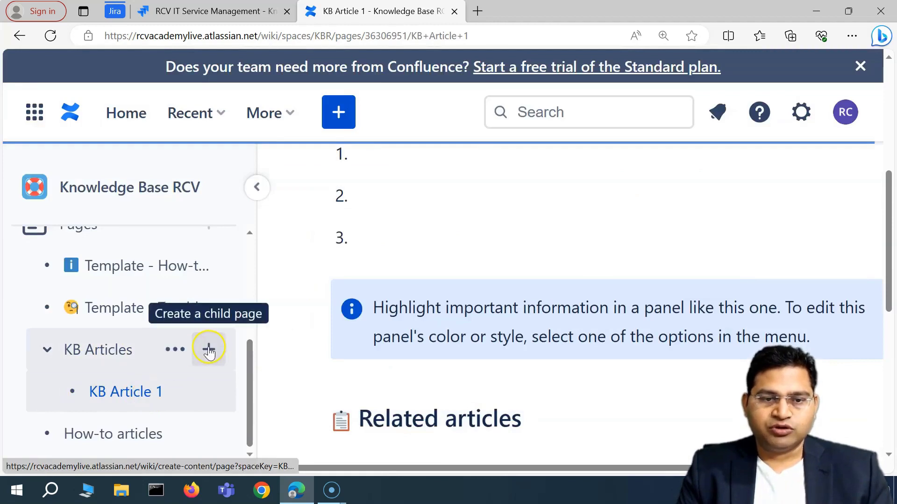
Step: Create and publish another child page under KB Articles from the Troubleshooting article template, titled Troubleshooting article 1
left_click(208, 349)
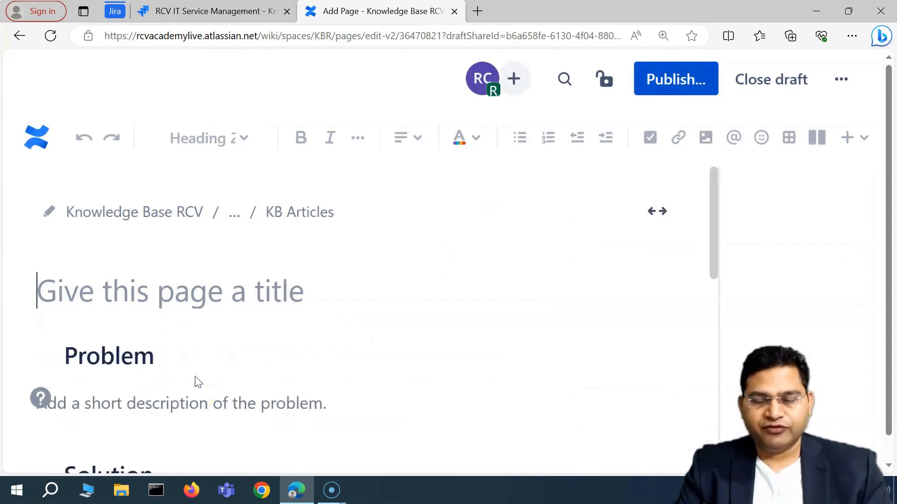
scroll(242, 352, "down", 14)
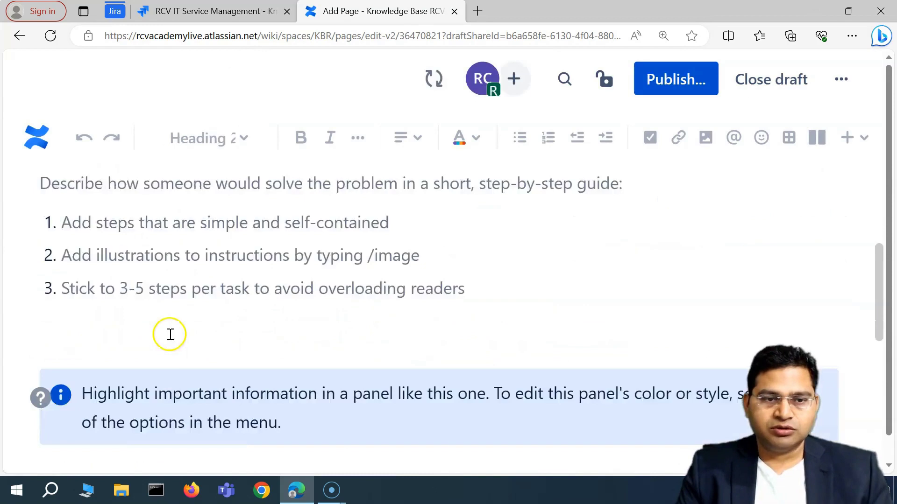
scroll(206, 340, "down", 2)
scroll(206, 340, "up", 16)
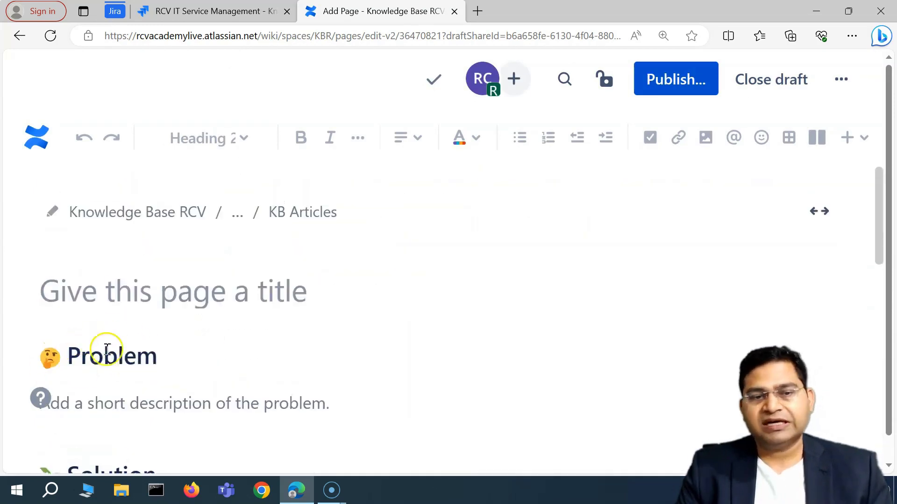
left_click(93, 303)
type("Troublesh")
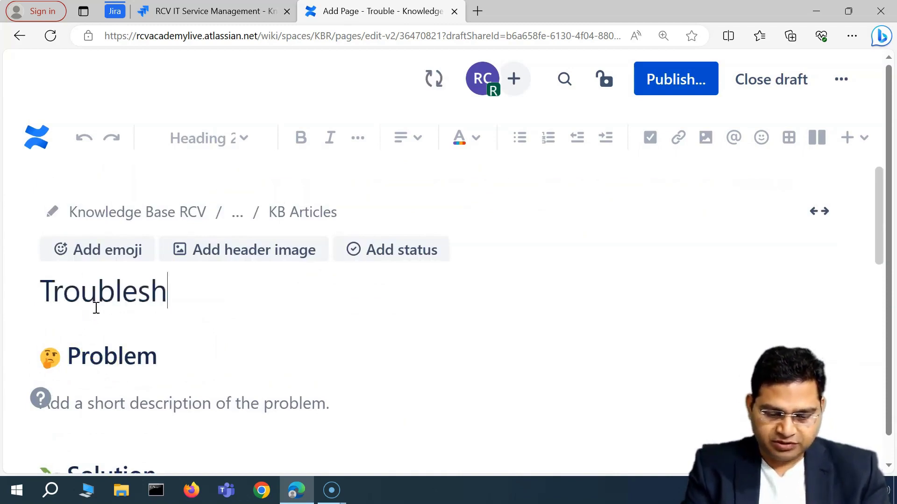
type("ooting article 1")
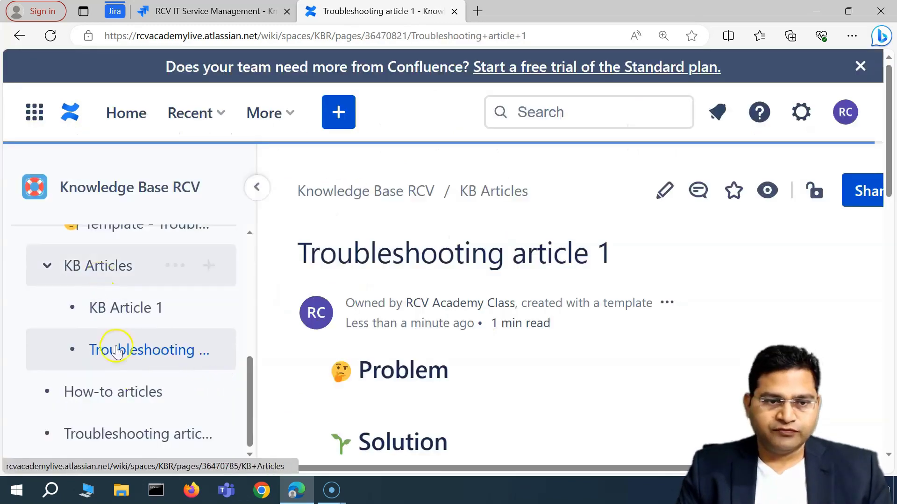
Step: Open KB Article 1 under KB Articles and add the label faq to it
mouse_move(162, 309)
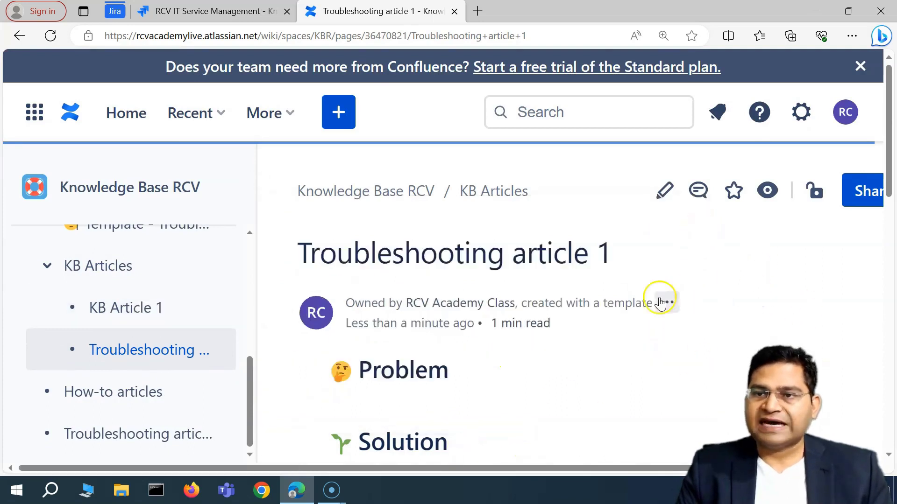
mouse_move(190, 322)
left_click(142, 312)
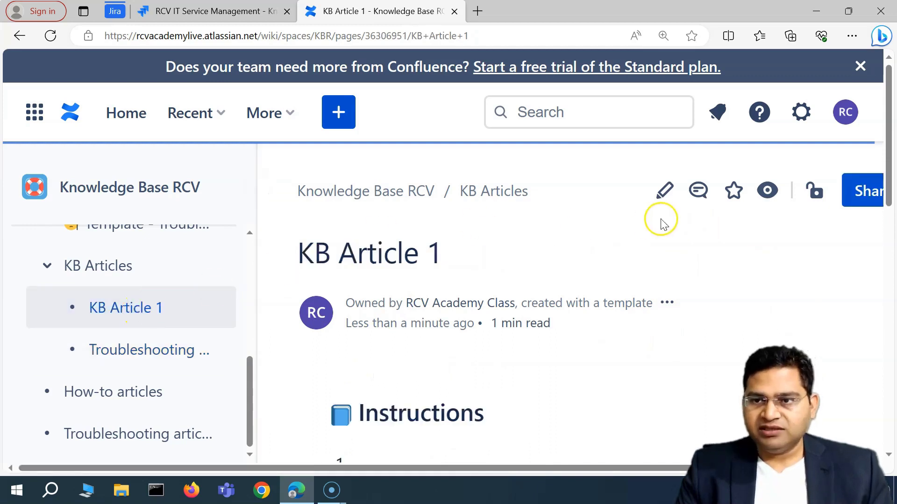
scroll(395, 358, "down", 3)
scroll(395, 357, "down", 10)
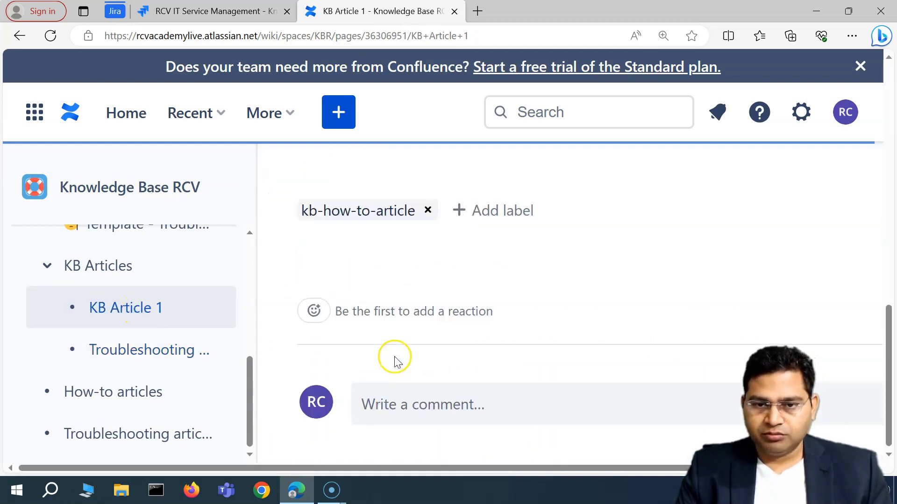
scroll(493, 340, "up", 3)
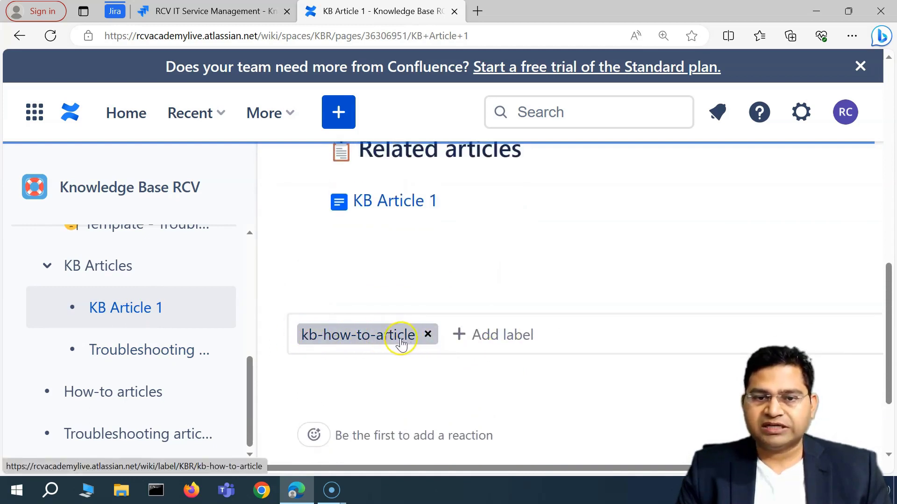
left_click(501, 335)
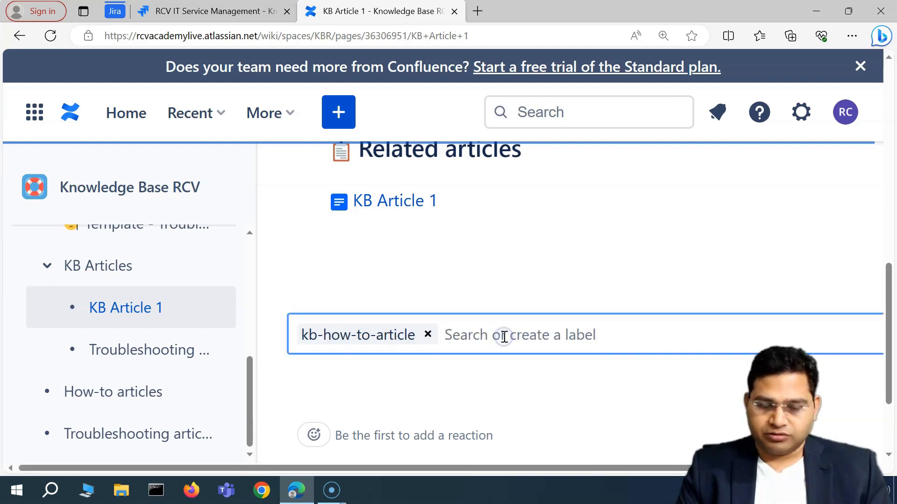
type("faq")
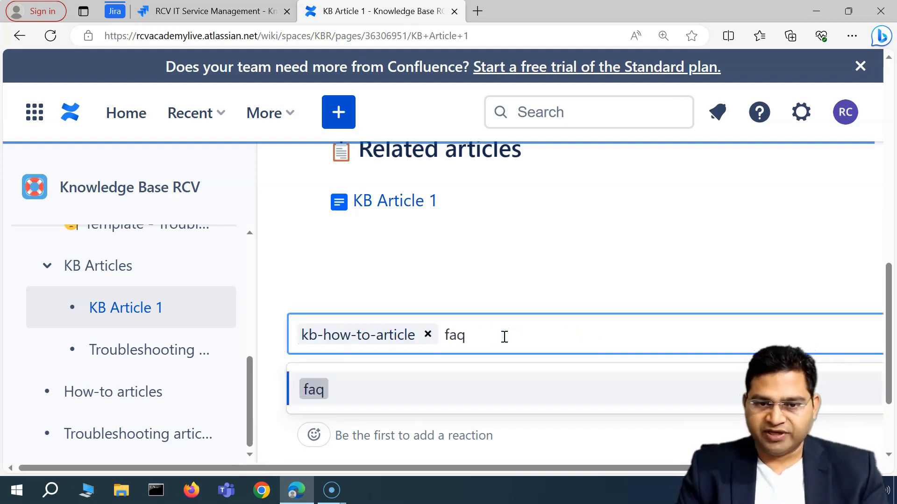
left_click(351, 385)
left_click(467, 270)
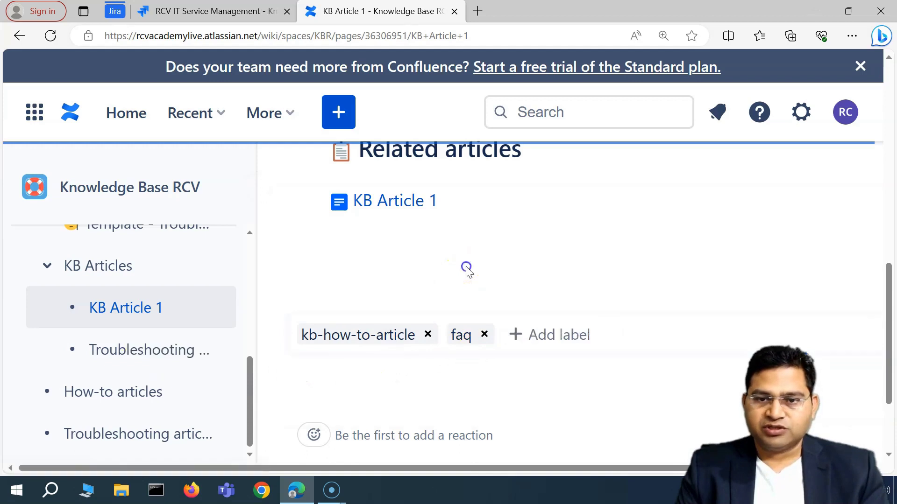
Step: Open Troubleshooting article 1, add the label faq to it and review its labels and related articles
left_click(129, 360)
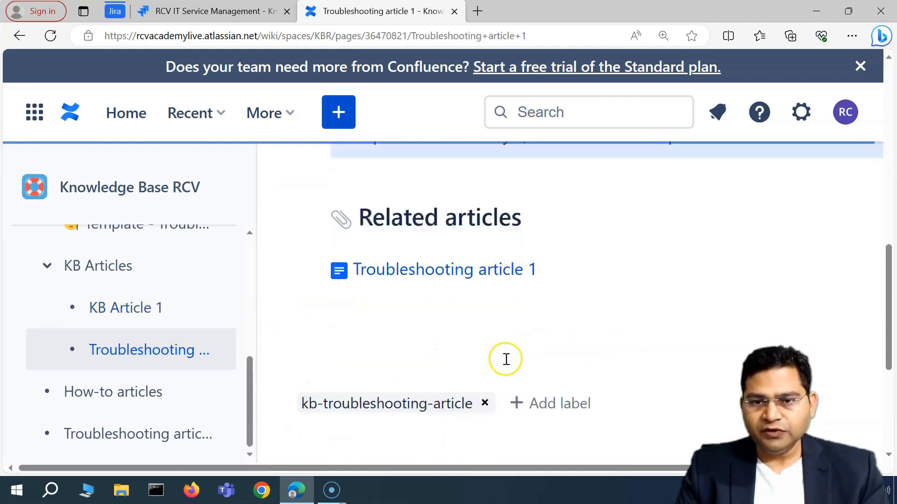
scroll(505, 360, "down", 4)
left_click(554, 214)
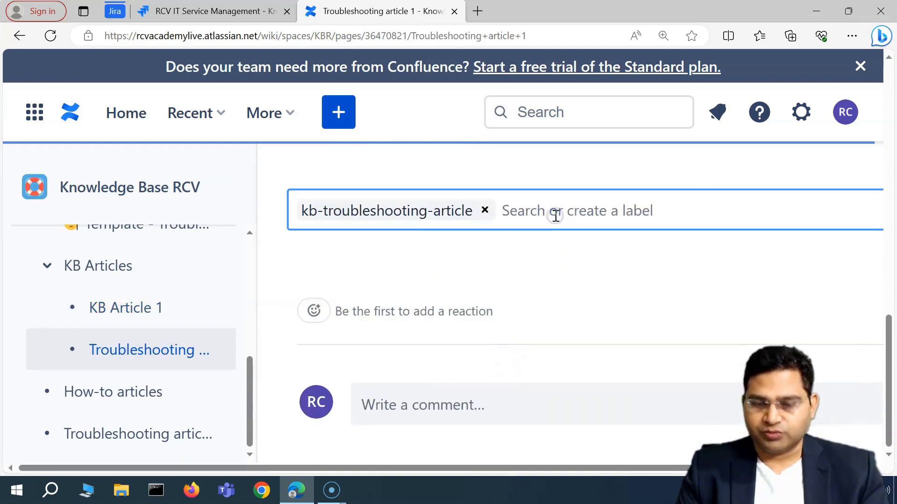
type("faq")
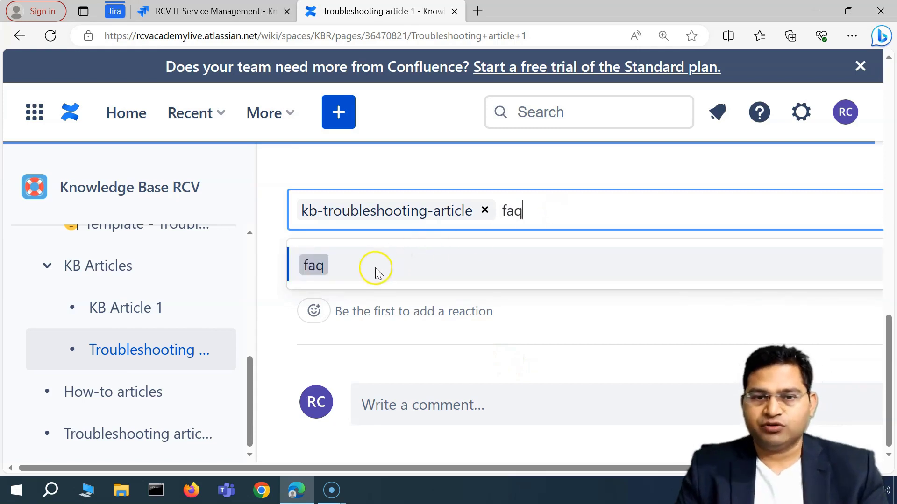
left_click(377, 271)
scroll(396, 436, "down", 4)
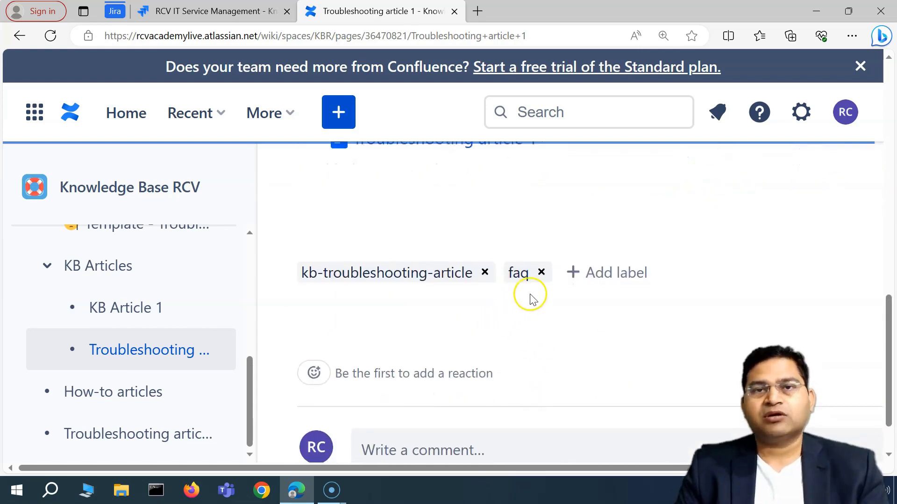
scroll(566, 344, "up", 4)
scroll(566, 345, "down", 4)
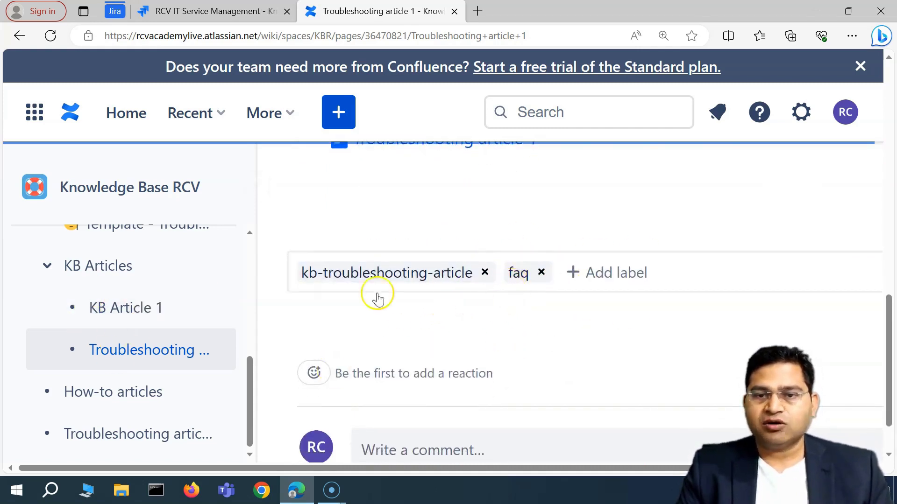
scroll(414, 305, "up", 4)
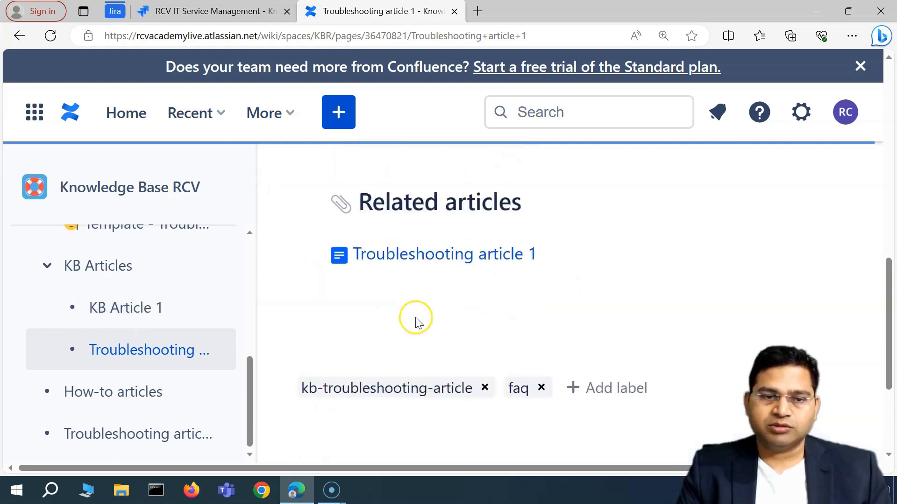
scroll(463, 317, "up", 8)
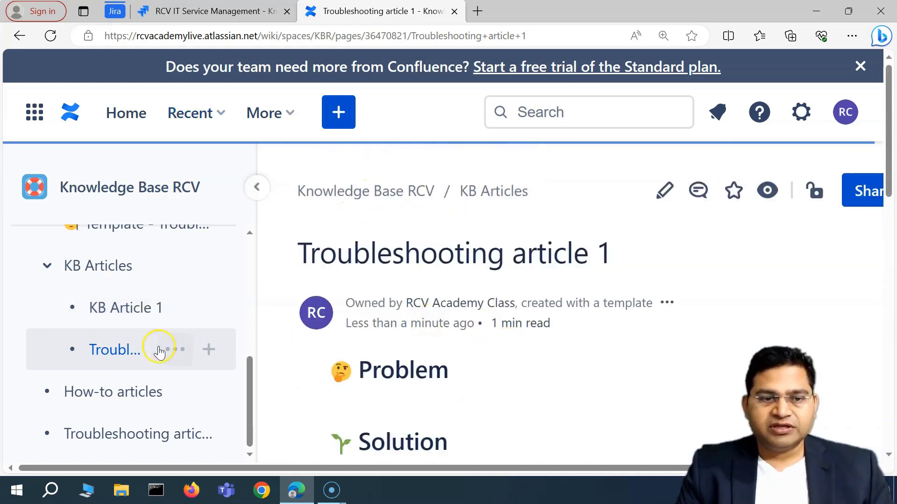
mouse_move(160, 333)
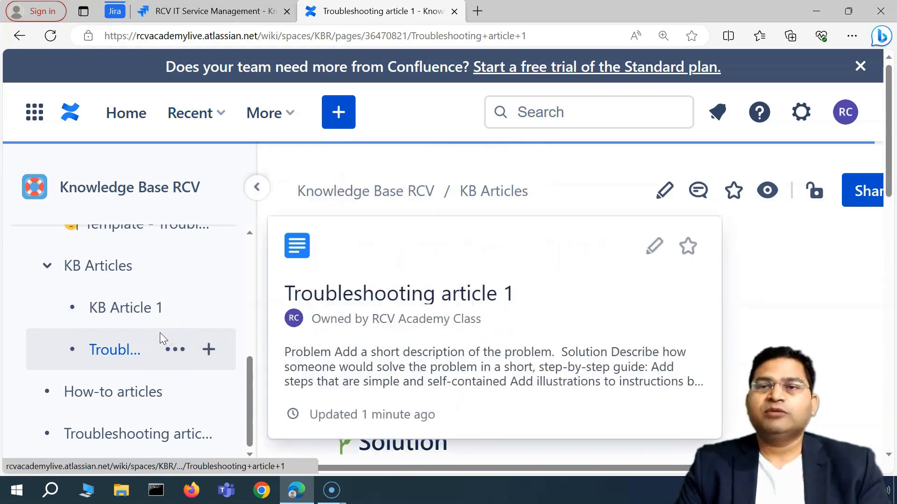
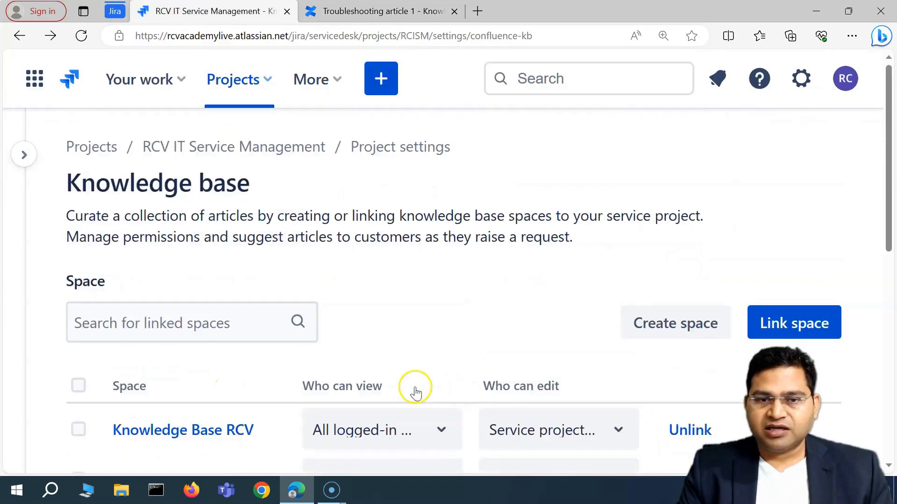
Step: Switch to the Jira project's Knowledge base settings and unlink RCV PIR Space from the linked spaces
scroll(263, 418, "up", 10)
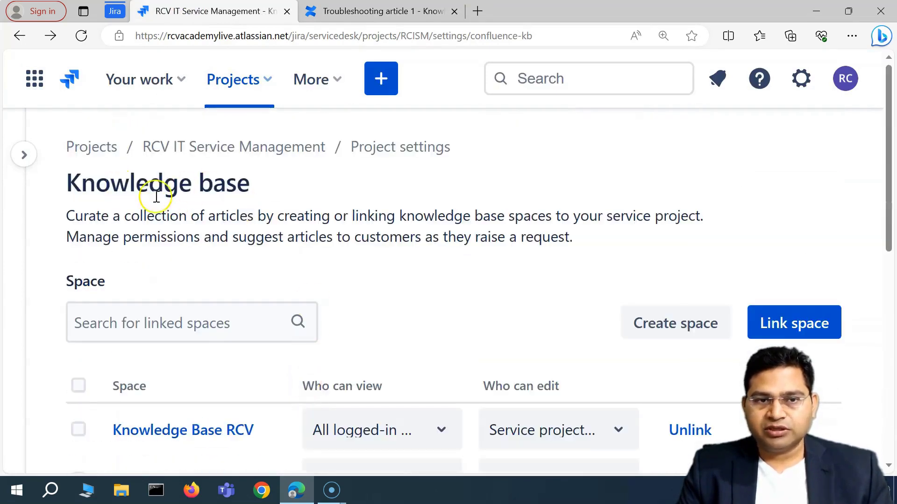
scroll(299, 359, "down", 3)
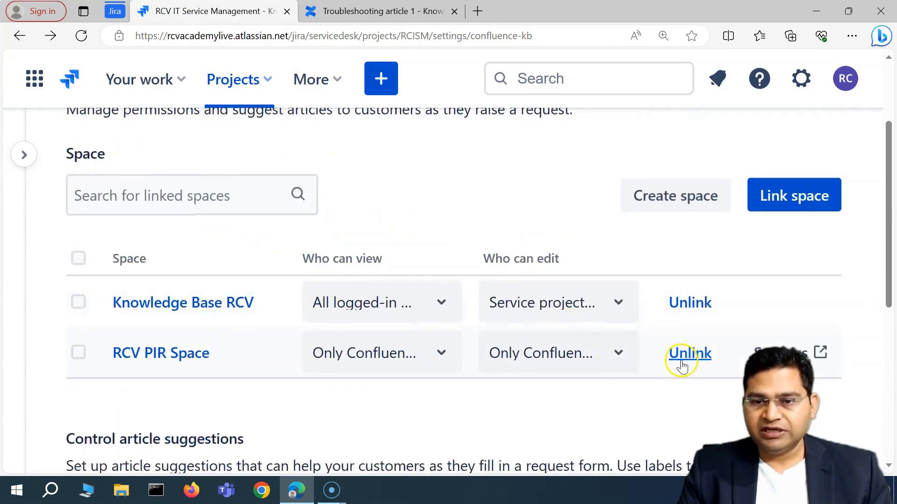
left_click(698, 356)
left_click(696, 266)
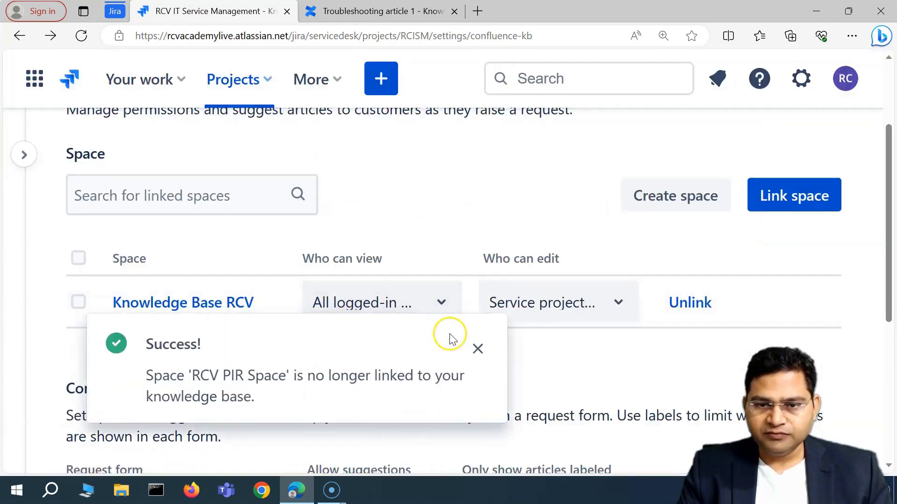
left_click(478, 348)
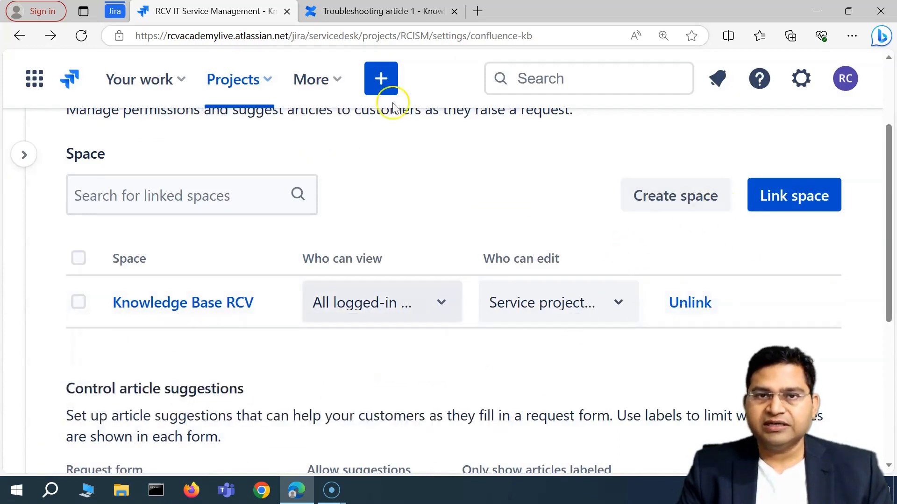
Step: Review Troubleshooting article 1 in Confluence, return to the Jira Knowledge base settings and examine the request forms under Control article suggestions
left_click(407, 14)
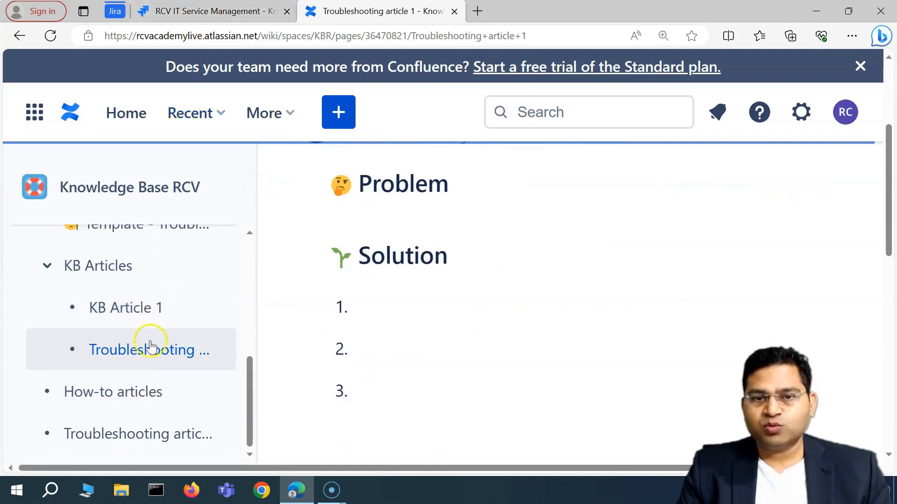
scroll(394, 351, "down", 5)
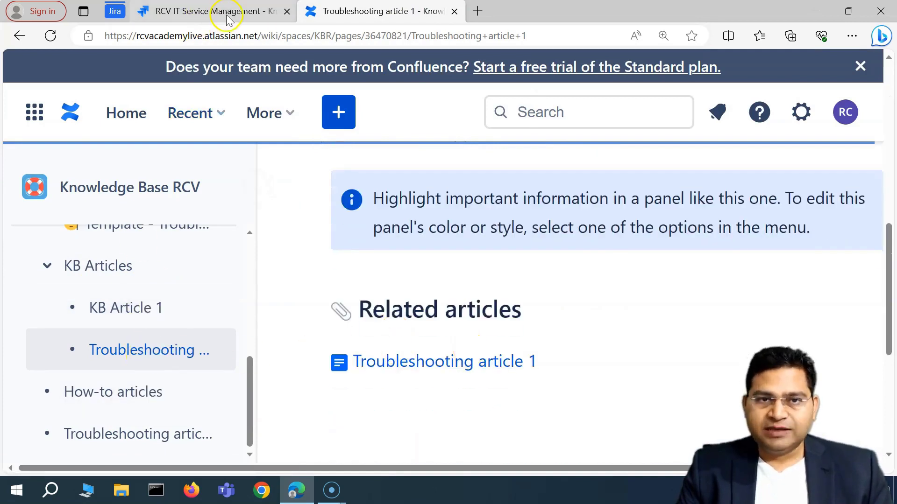
left_click(195, 17)
scroll(385, 378, "up", 3)
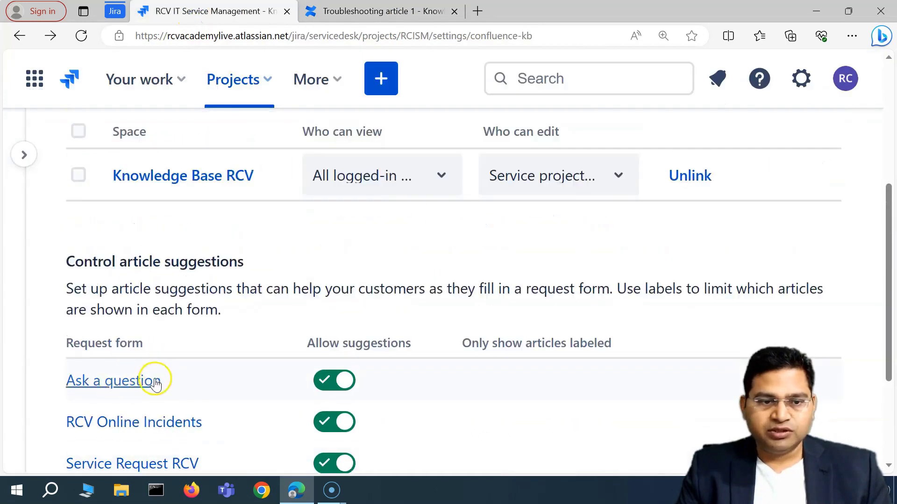
scroll(155, 383, "down", 3)
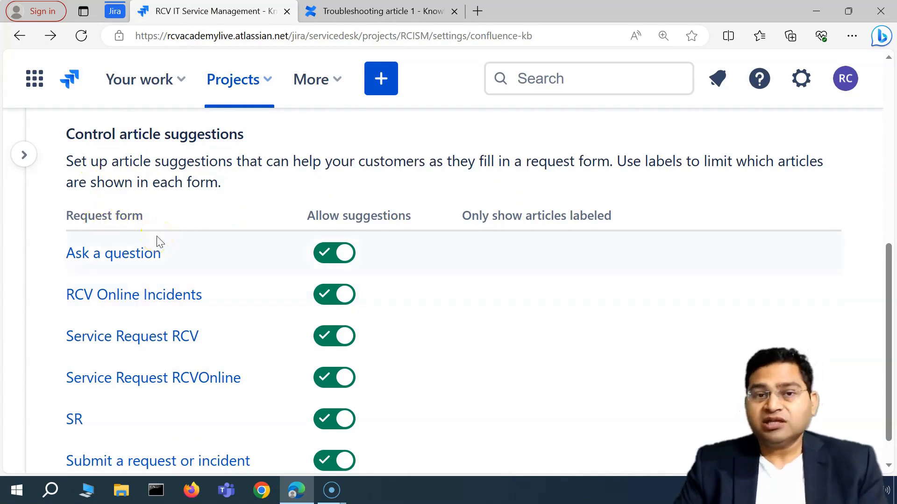
left_click(109, 304)
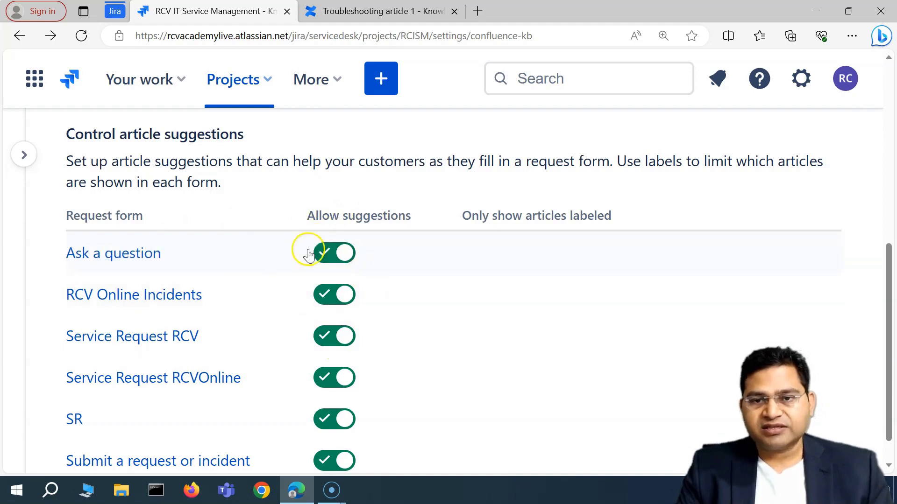
scroll(325, 293, "down", 1)
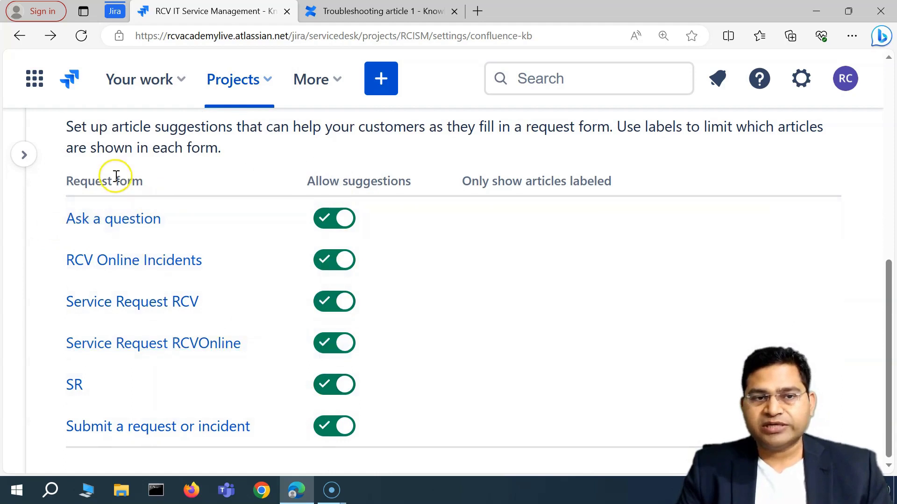
left_click(504, 225)
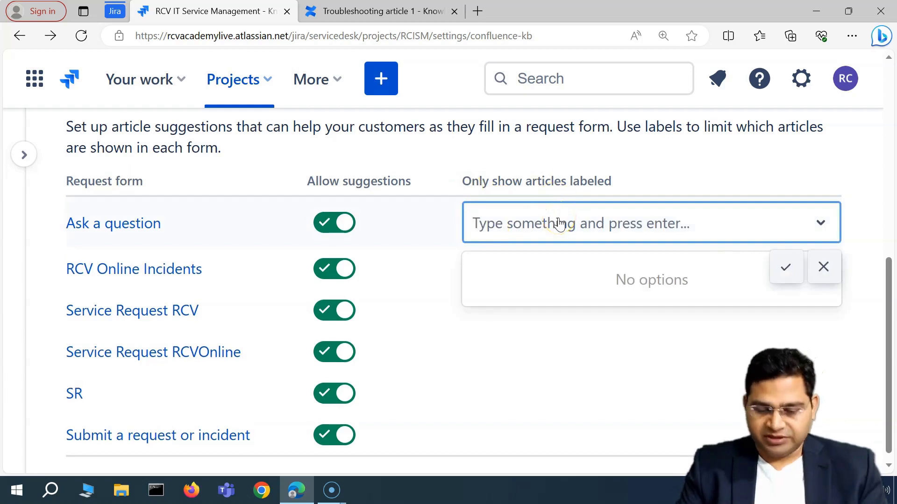
type("fa")
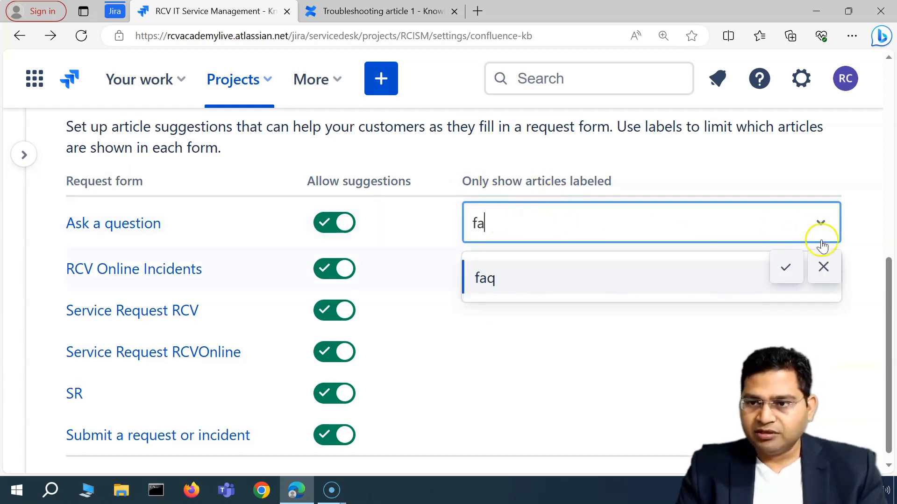
left_click(823, 266)
left_click(646, 226)
left_click(853, 229)
Step: Limit the article suggestions of the Ask a question request form to articles labeled faq
left_click(823, 223)
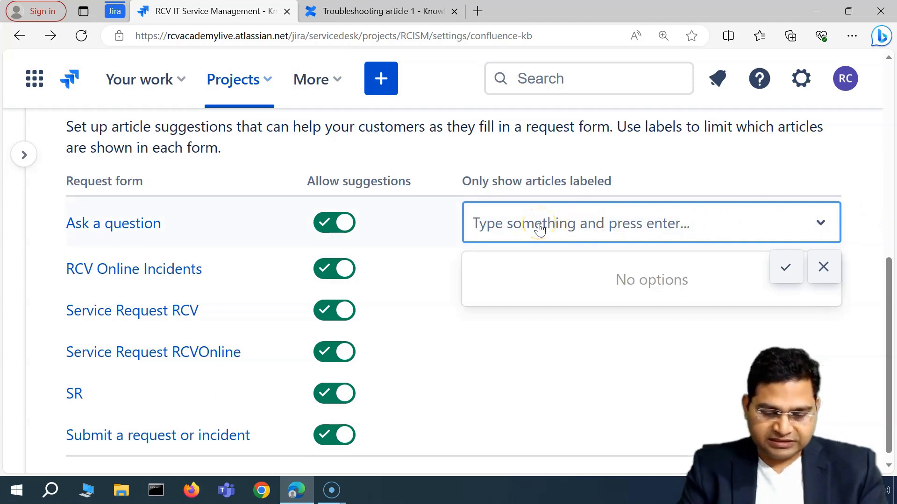
type("faq")
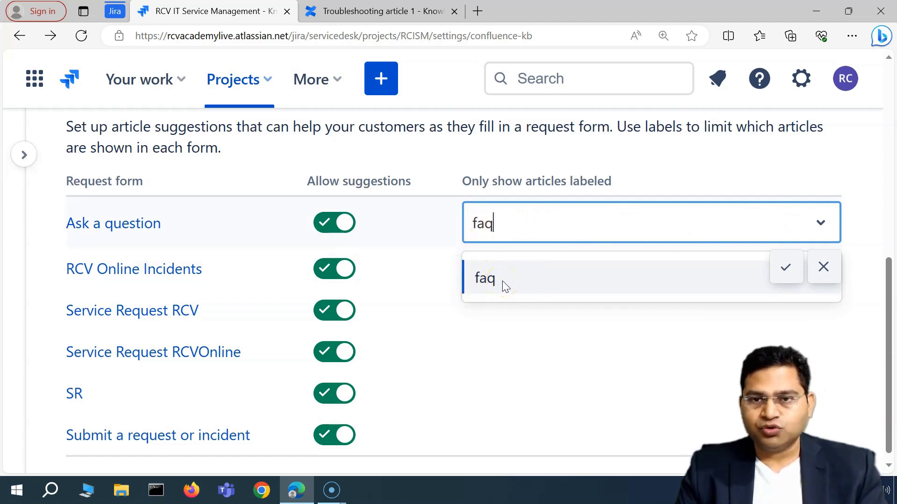
left_click(495, 280)
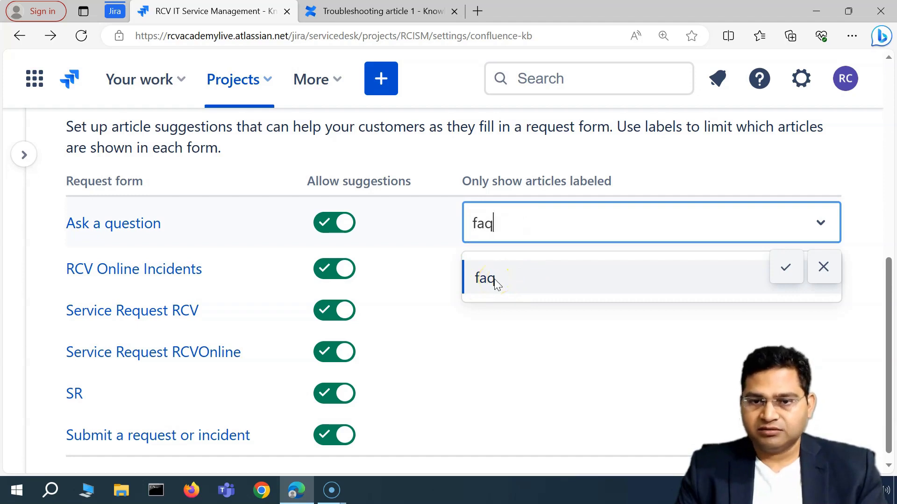
left_click(495, 280)
left_click(427, 232)
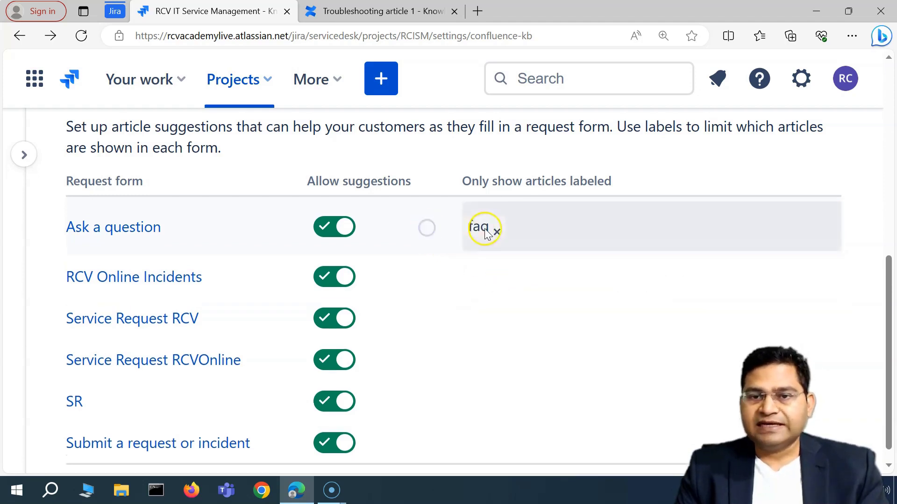
left_click(498, 230)
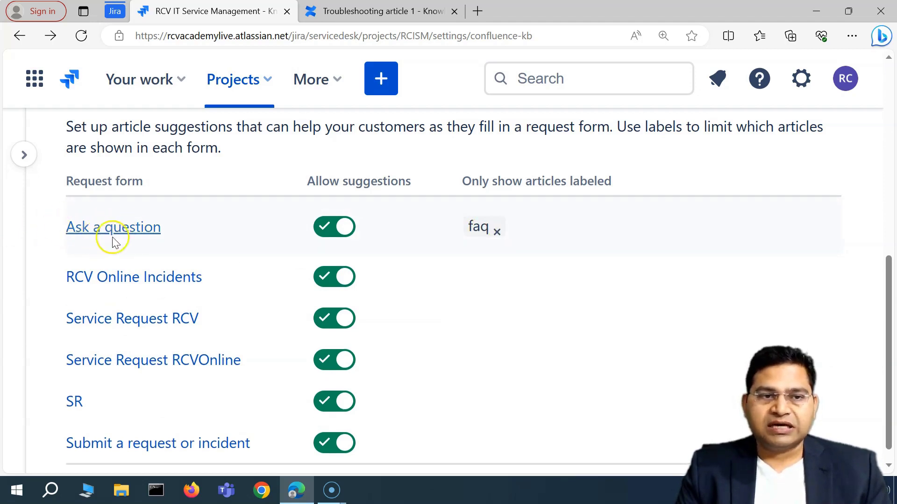
Step: Limit the article suggestions of the RCV Online Incidents request form to articles labeled faq
left_click(502, 275)
type("f")
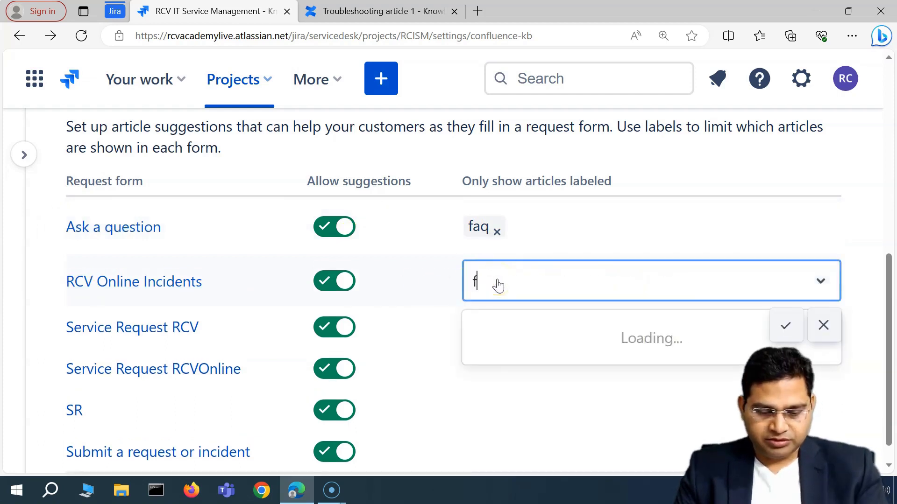
type("aq")
left_click(498, 336)
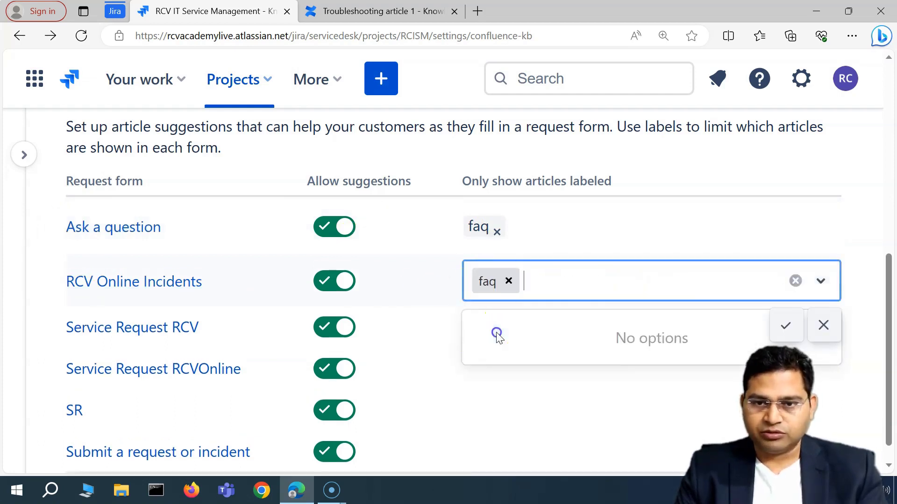
left_click(424, 287)
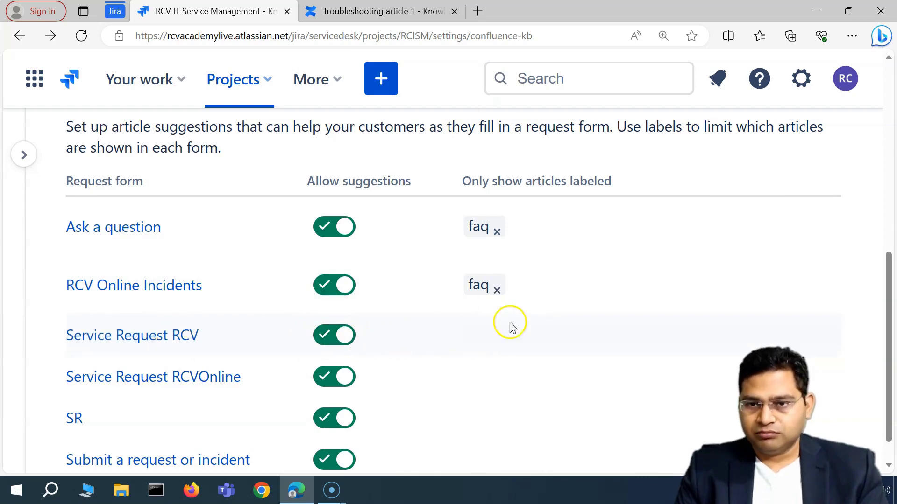
Step: Review the article suggestion settings at a smaller page zoom and open the Ask a question request form's configuration
scroll(485, 346, "down", 1)
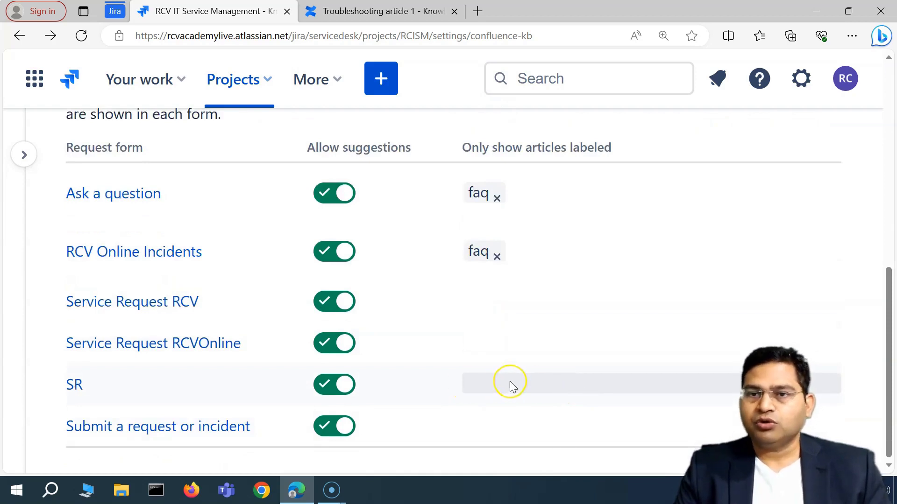
key("ctrl+minus")
key("ctrl+minus")
key("ctrl+minus")
key("ctrl+minus")
key("ctrl+minus")
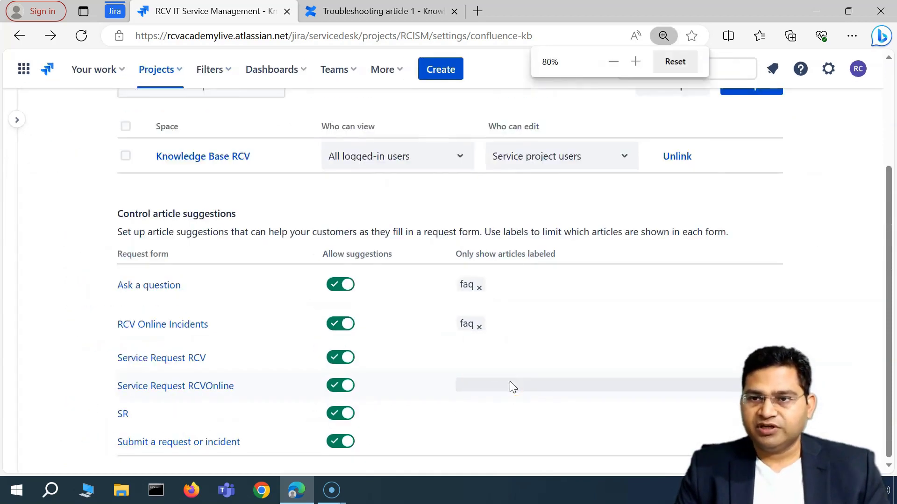
scroll(579, 362, "up", 1)
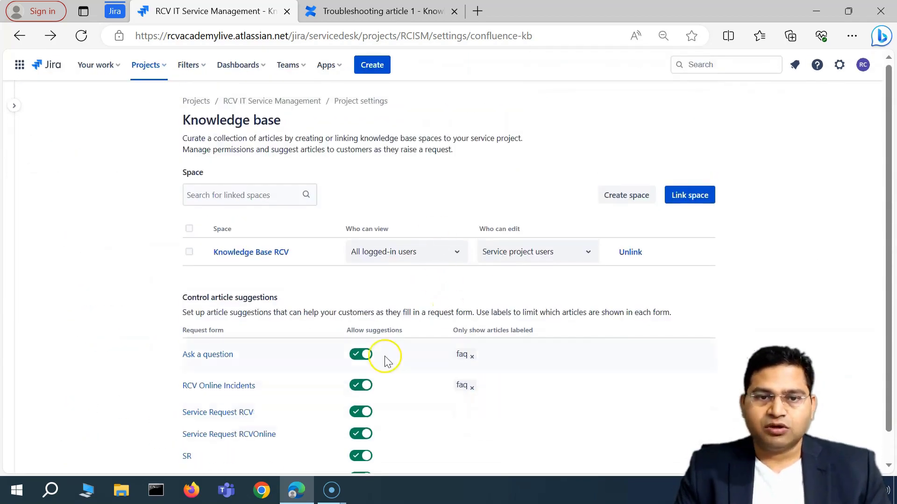
left_click(221, 357)
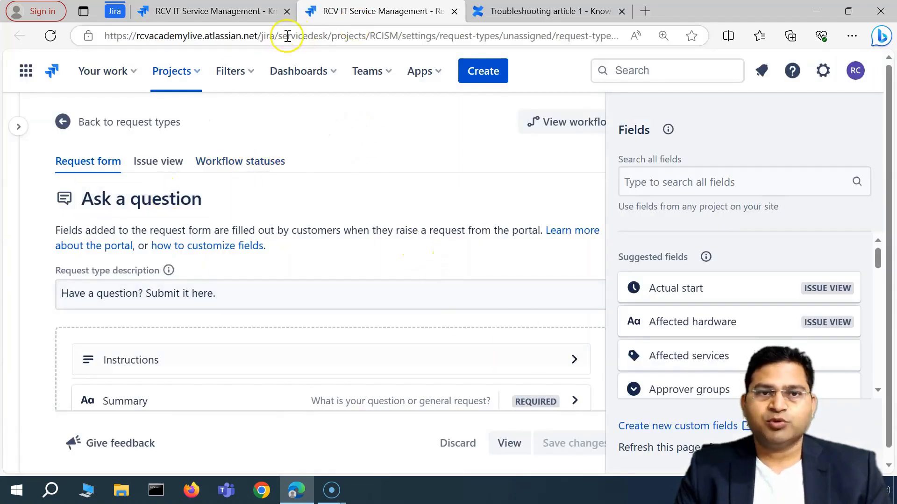
Step: Open the RCV Academy IT Service Management customer portal in a new tab and go to the Ask a question form under Test Group
key("ctrl+t")
type("rc")
left_click(370, 160)
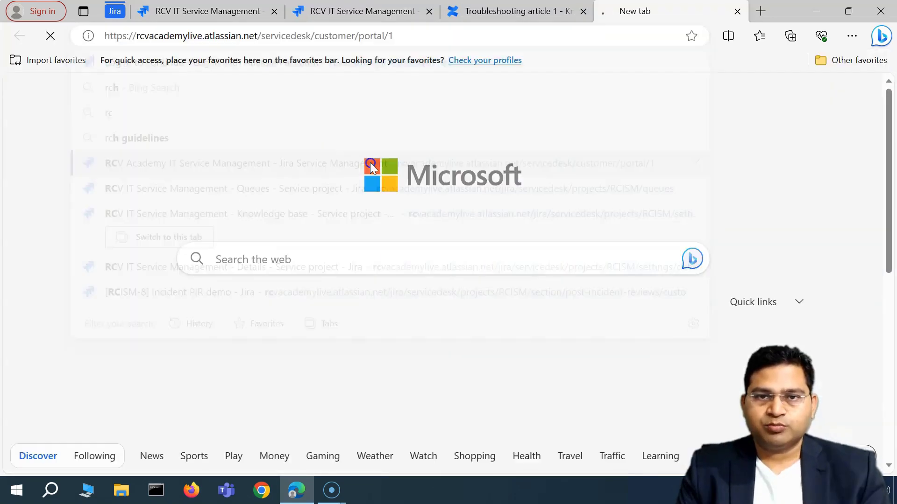
scroll(342, 211, "down", 5)
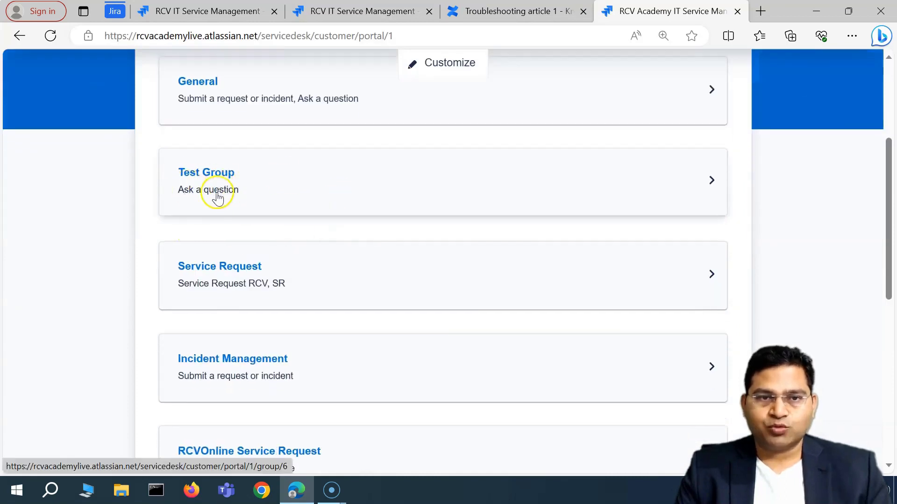
scroll(219, 229, "up", 4)
scroll(220, 231, "down", 3)
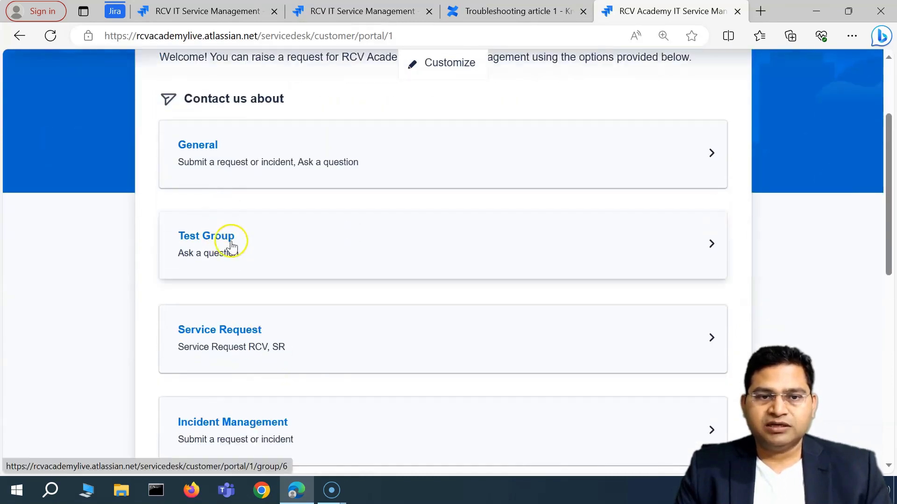
left_click(231, 246)
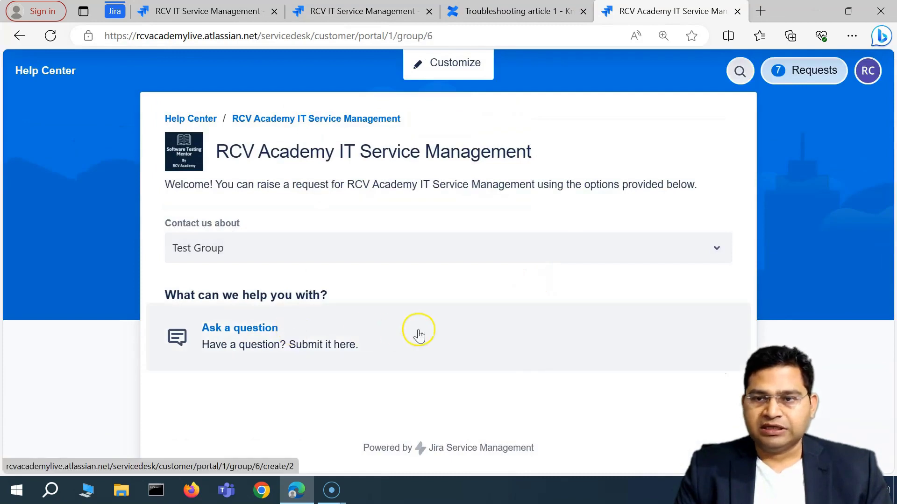
left_click(269, 337)
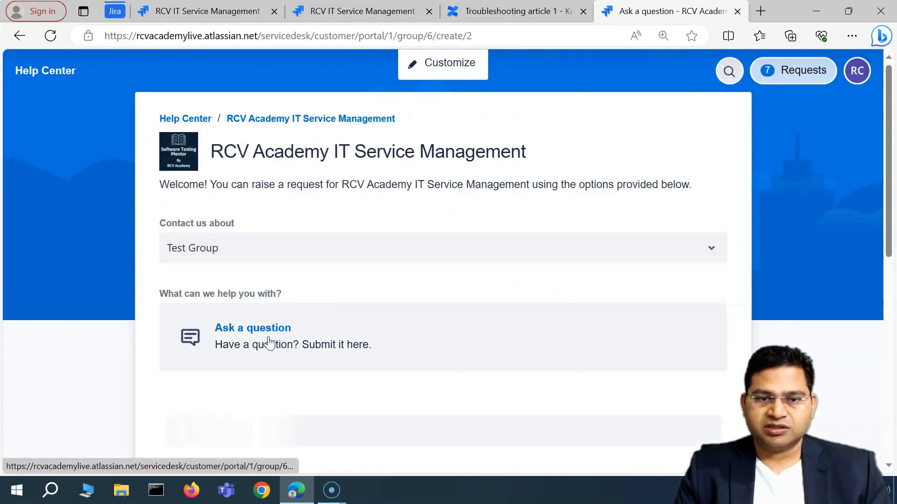
Step: Test the portal's suggested articles by entering trouble as the question and replacing it with faq
type("trouble")
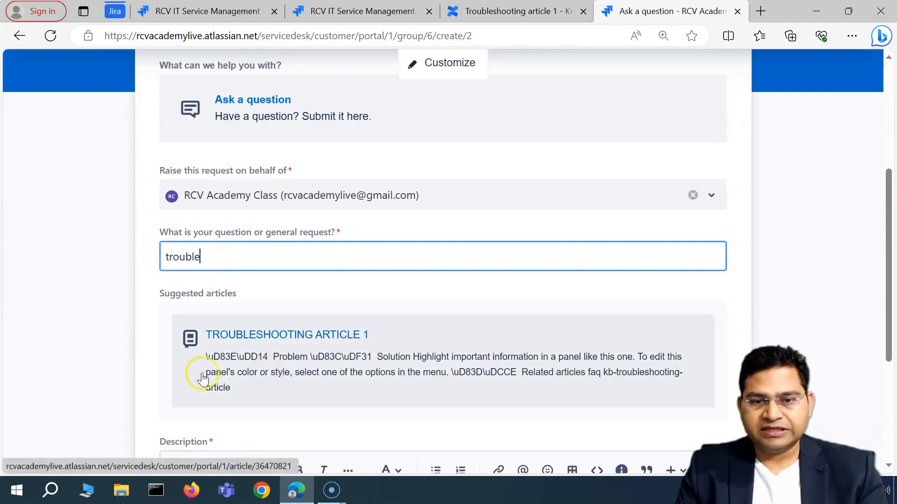
scroll(300, 348, "down", 3)
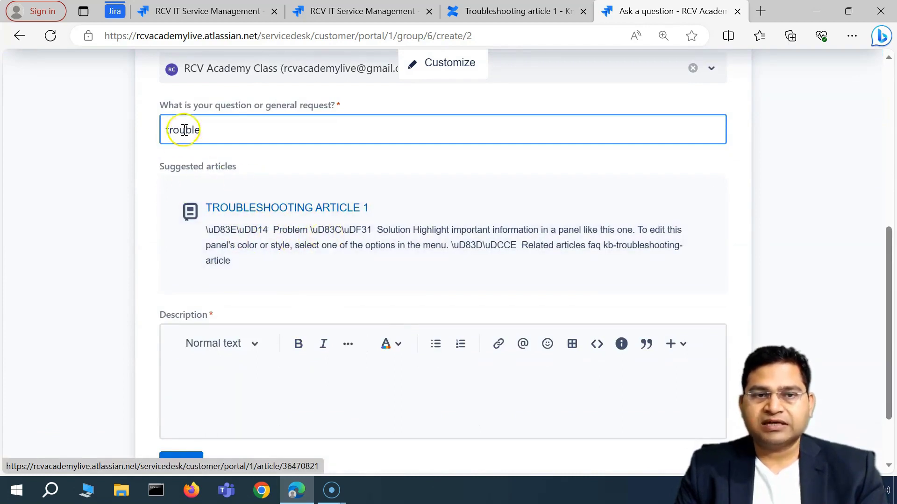
left_click(228, 130)
left_click_drag(228, 130, 161, 130)
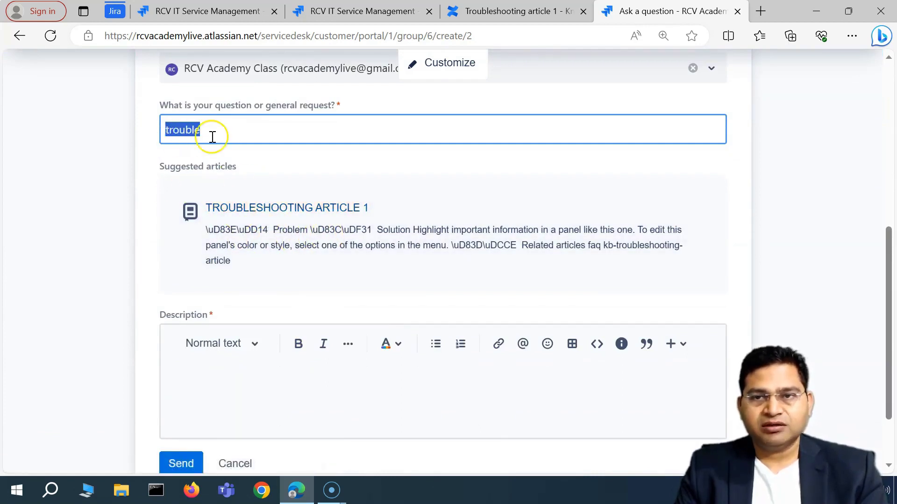
left_click(217, 129)
left_click_drag(216, 129, 159, 129)
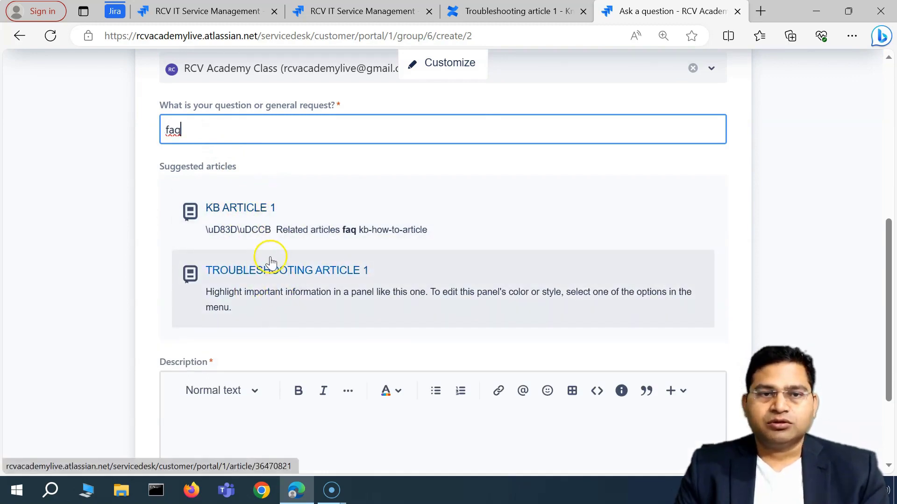
scroll(322, 196, "up", 3)
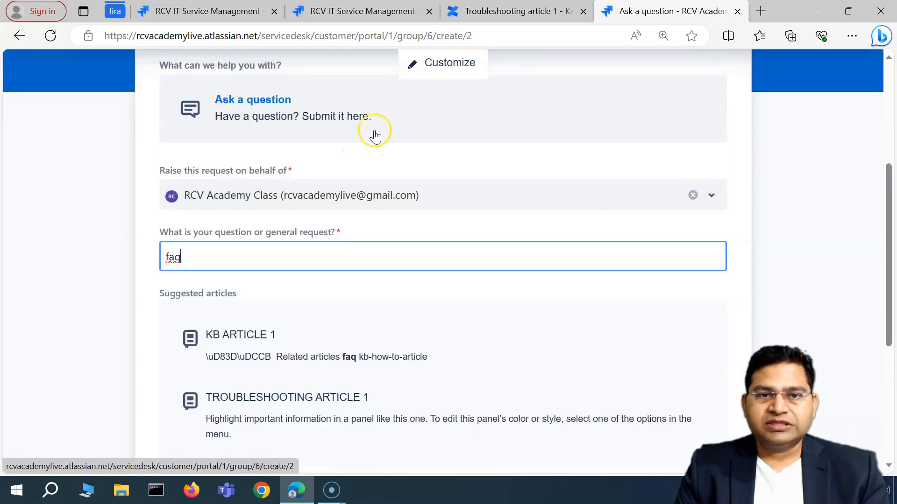
Step: Compare the label restrictions in the Knowledge base settings with the suggested articles on the portal's Ask a question form
left_click(320, 13)
left_click(202, 11)
scroll(286, 352, "down", 4)
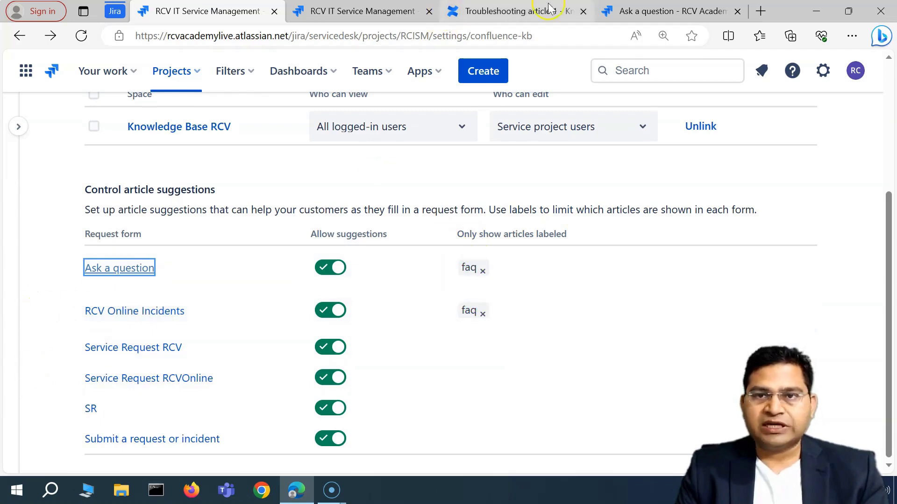
left_click(663, 10)
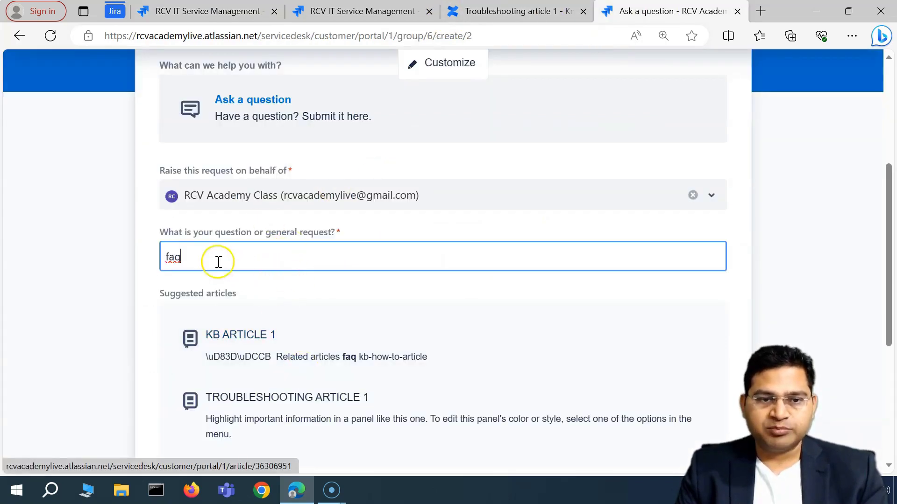
scroll(264, 369, "down", 1)
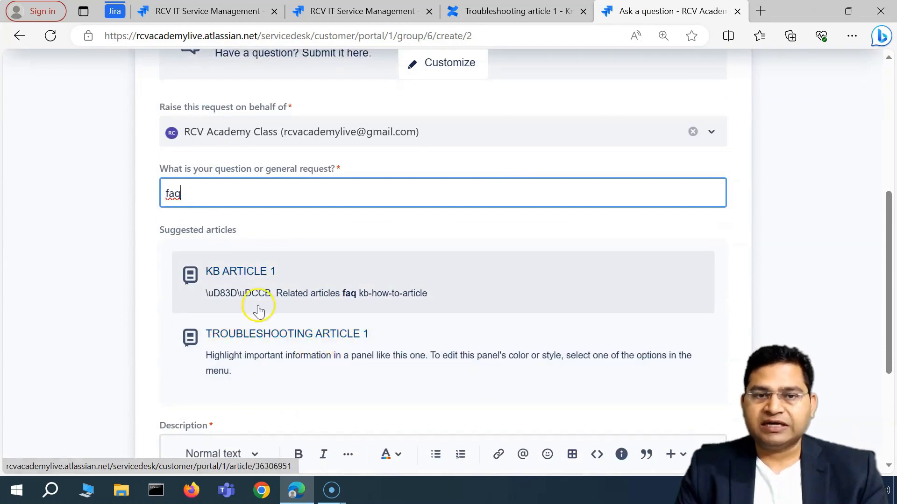
left_click(196, 11)
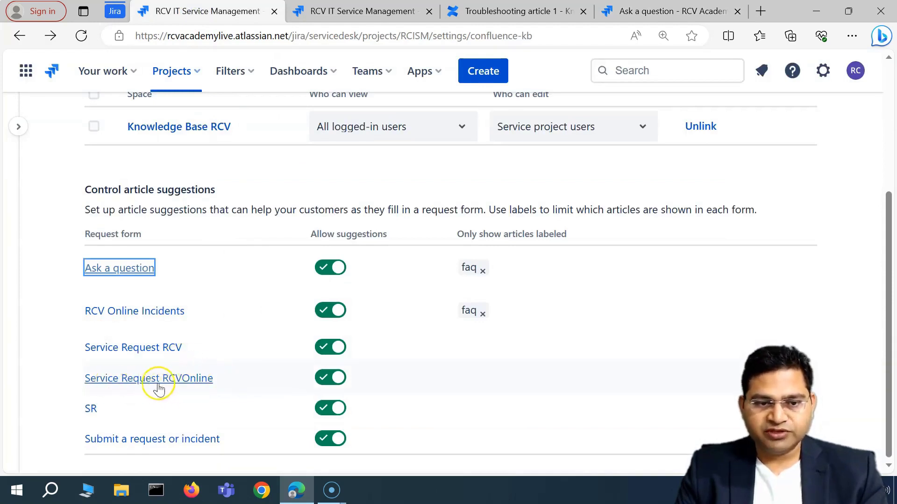
left_click(632, 11)
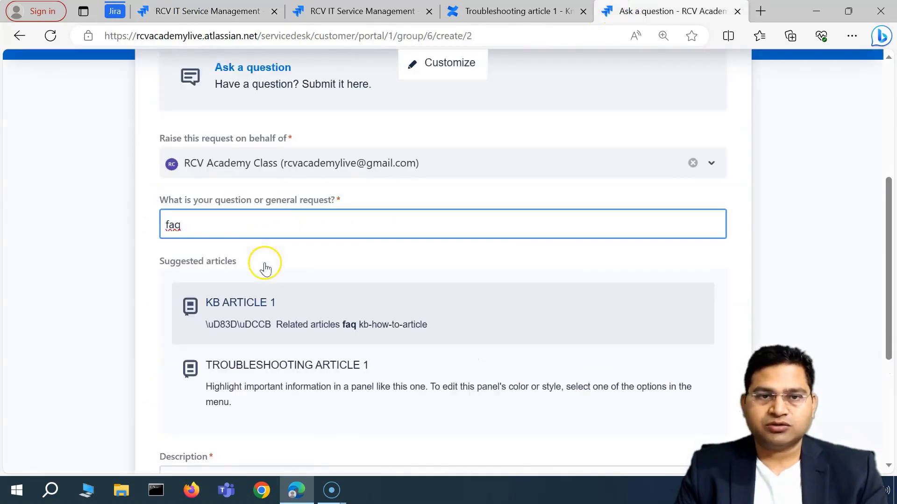
Step: Go back to the RCV Academy IT Service Management portal and open the Service Request RCVOnline form under RCVOnline Service Request
scroll(265, 269, "up", 5)
left_click(336, 119)
scroll(171, 269, "down", 7)
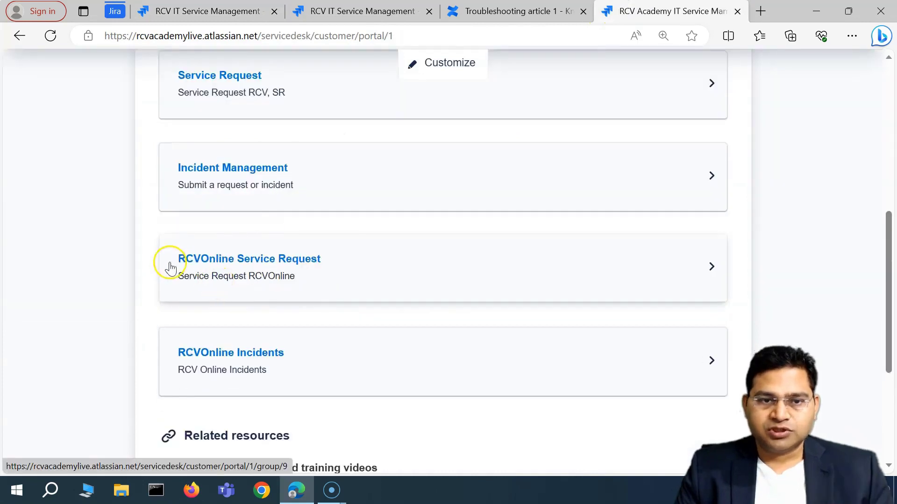
left_click(254, 324)
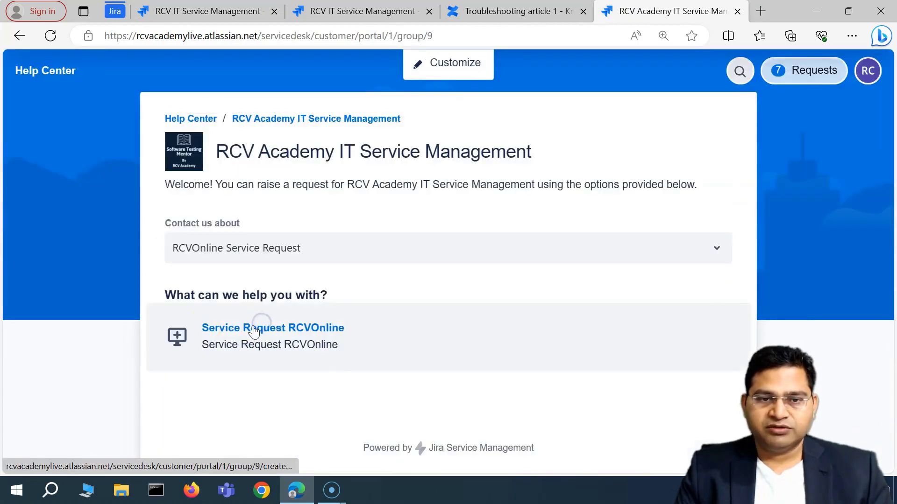
left_click(284, 333)
scroll(251, 344, "down", 7)
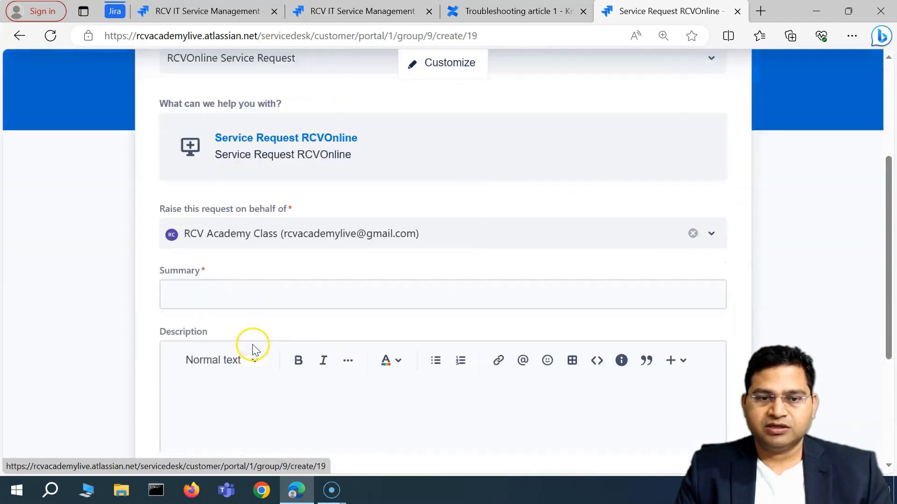
Step: Test the suggested articles on the Service Request RCVOnline form by entering faq as the summary
left_click(262, 165)
type("fa")
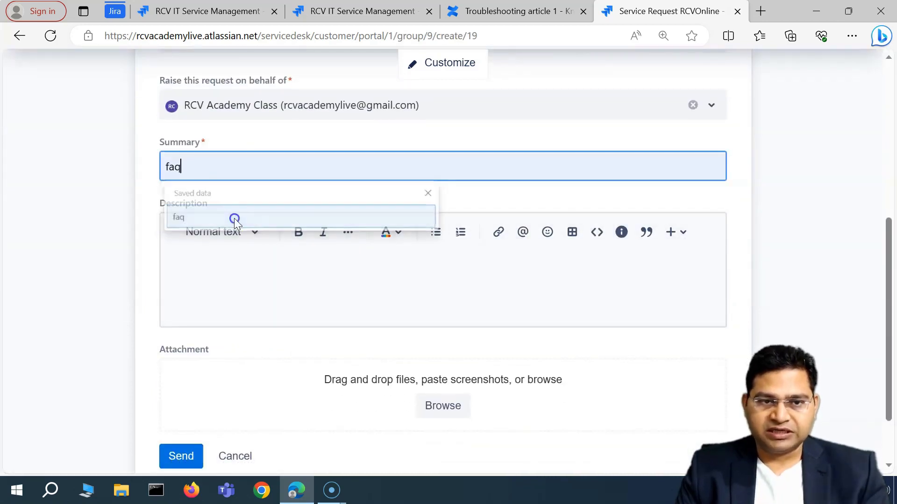
type("q")
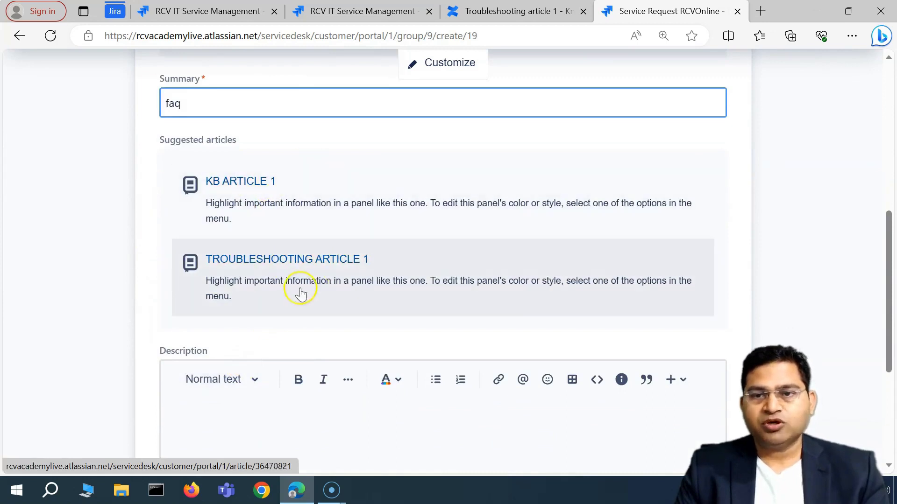
Step: Create a child page titled Article 2 under KB Articles in the Knowledge Base RCV space and publish it without labels
left_click(210, 11)
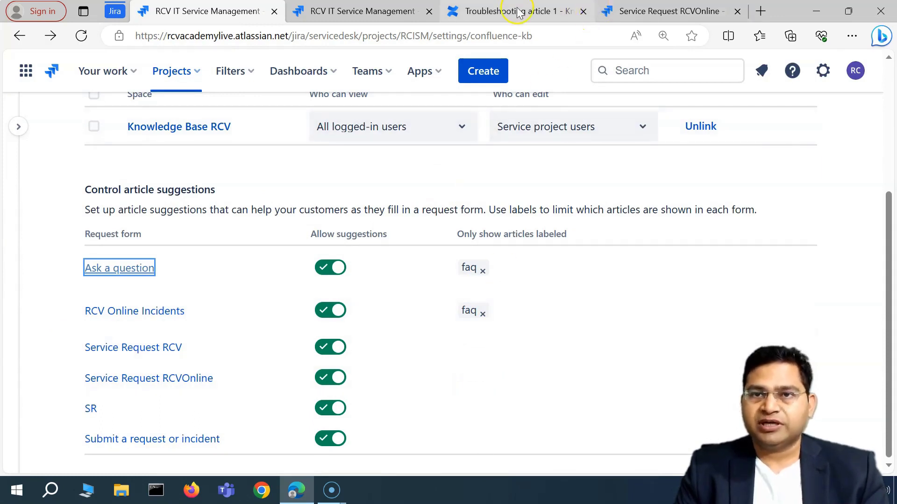
left_click(359, 12)
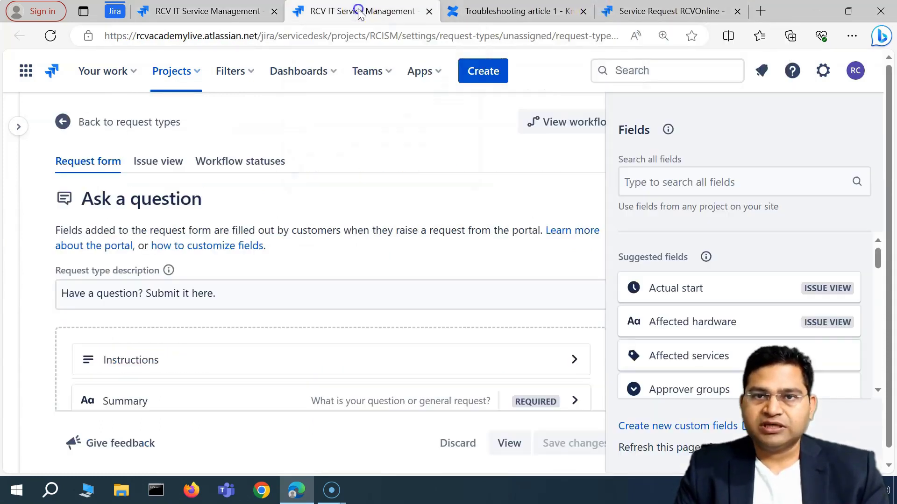
left_click(502, 10)
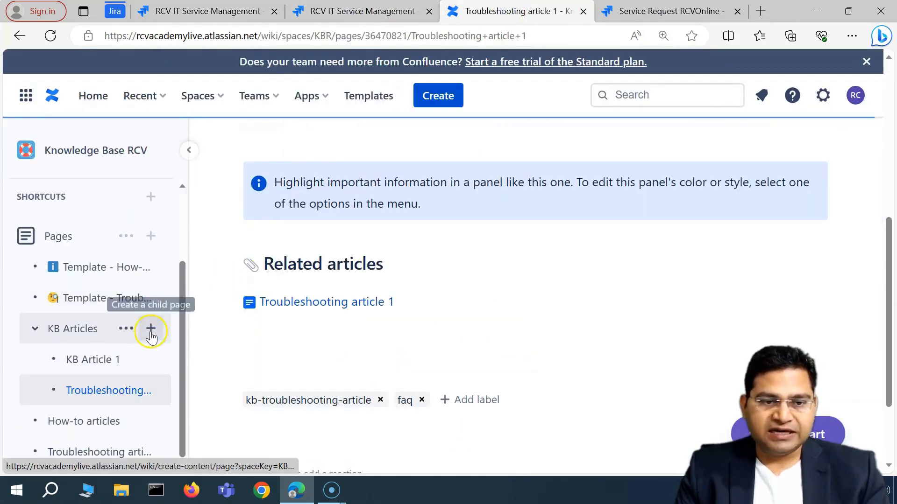
left_click(151, 331)
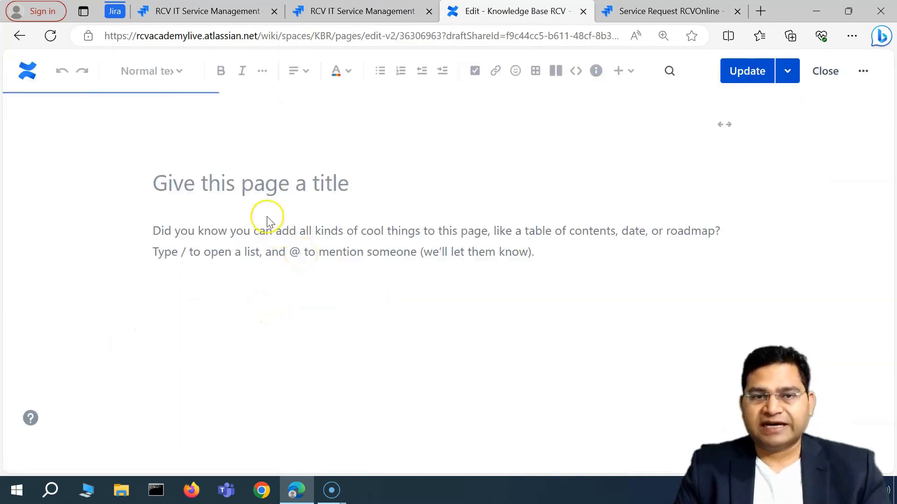
left_click(174, 188)
type("Article")
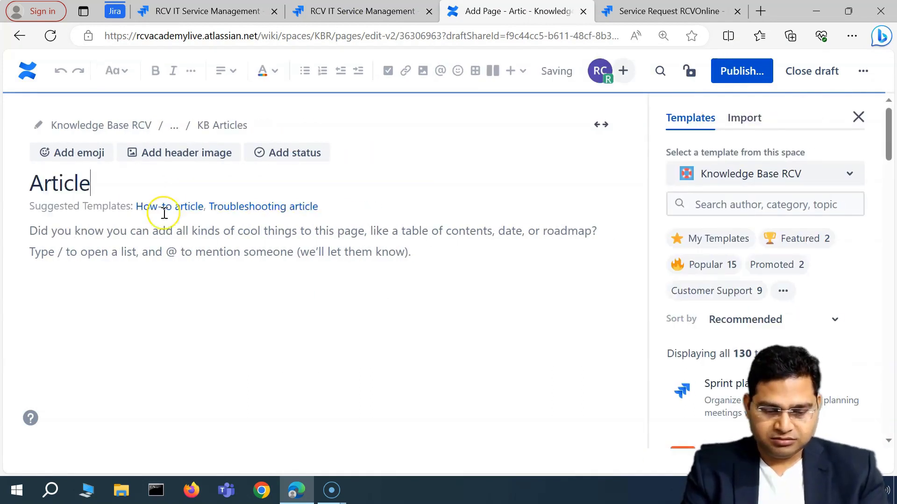
left_click(719, 77)
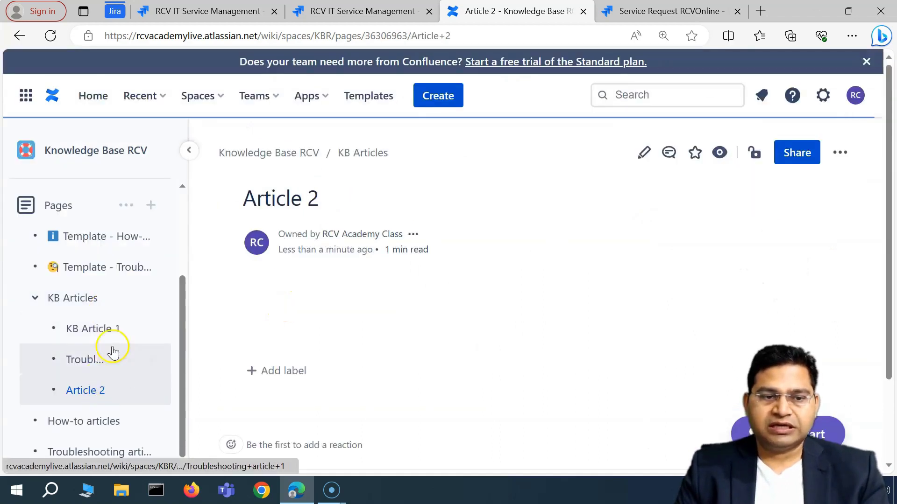
Step: Reload the portal's Service Request RCVOnline form and enter faq as the summary again
left_click(656, 11)
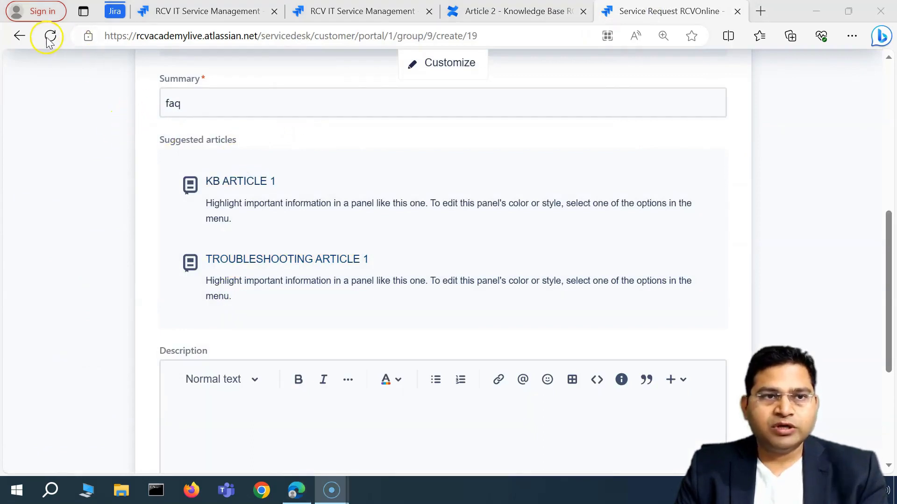
left_click(50, 37)
left_click(518, 115)
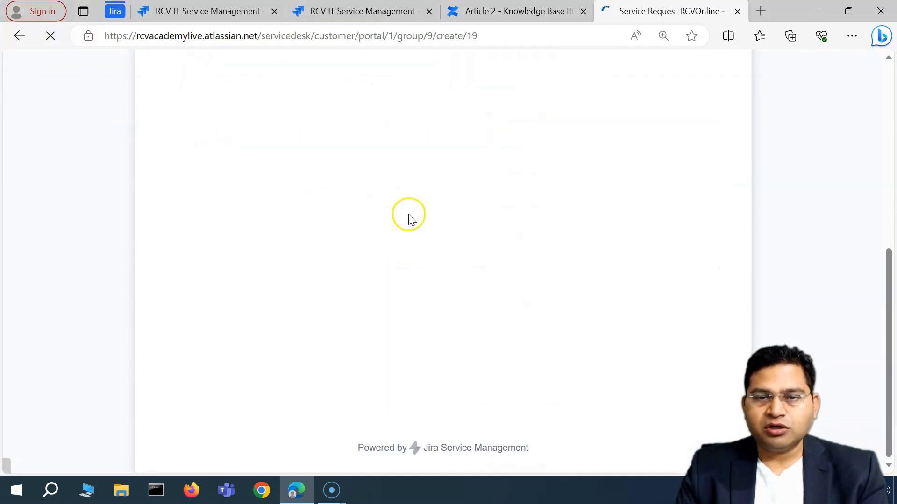
left_click(287, 239)
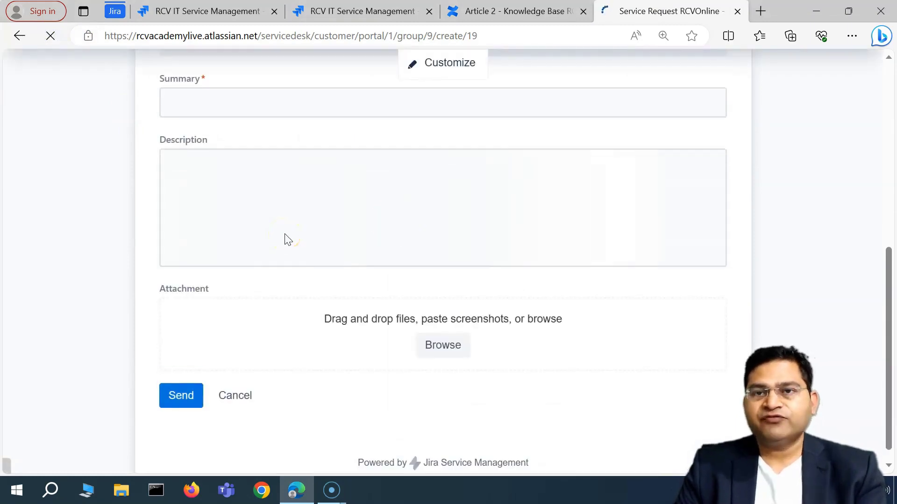
left_click(336, 286)
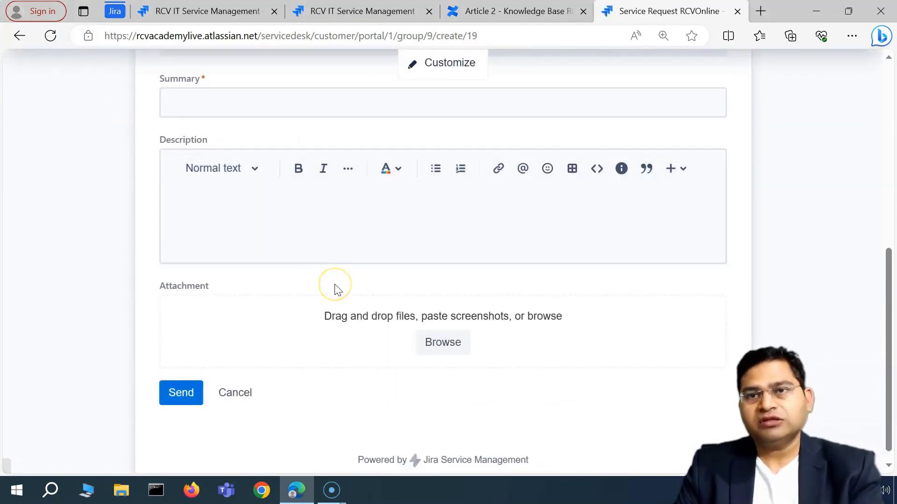
left_click(267, 171)
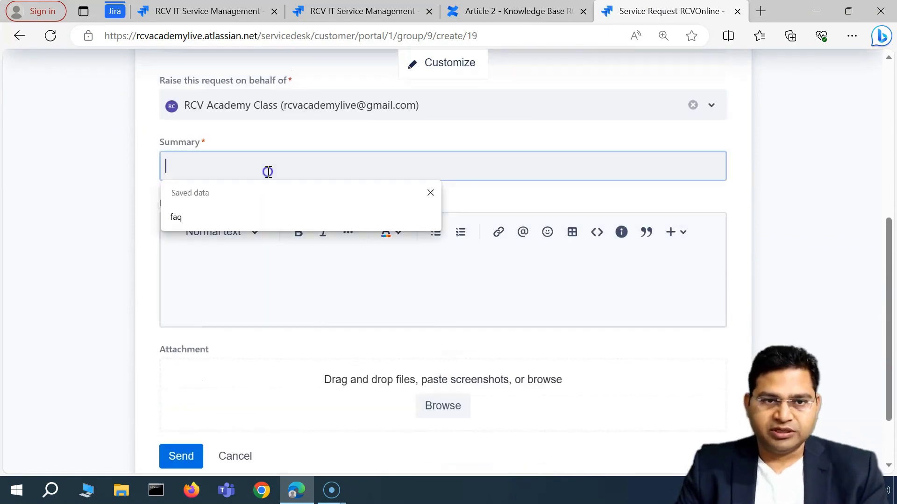
type("faq")
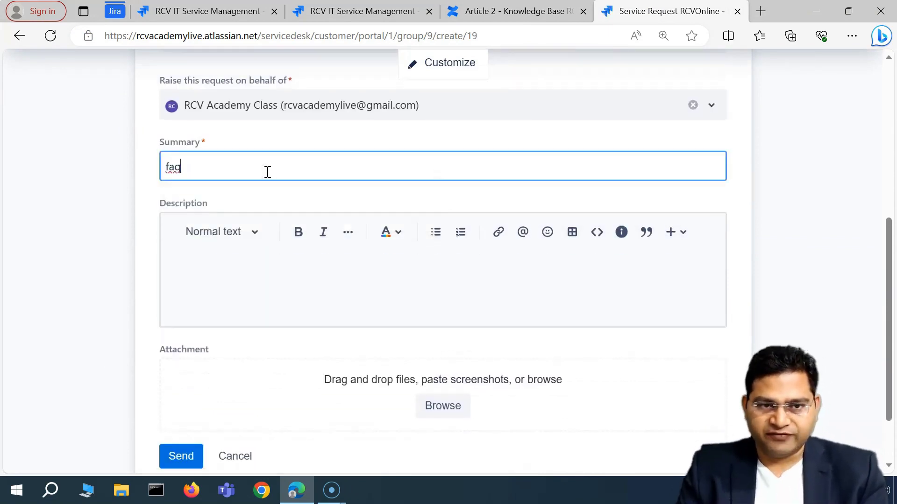
Step: Replace the summary with arti and review the suggested articles
key("BackSpace")
key("BackSpace")
key("BackSpace")
type("arti")
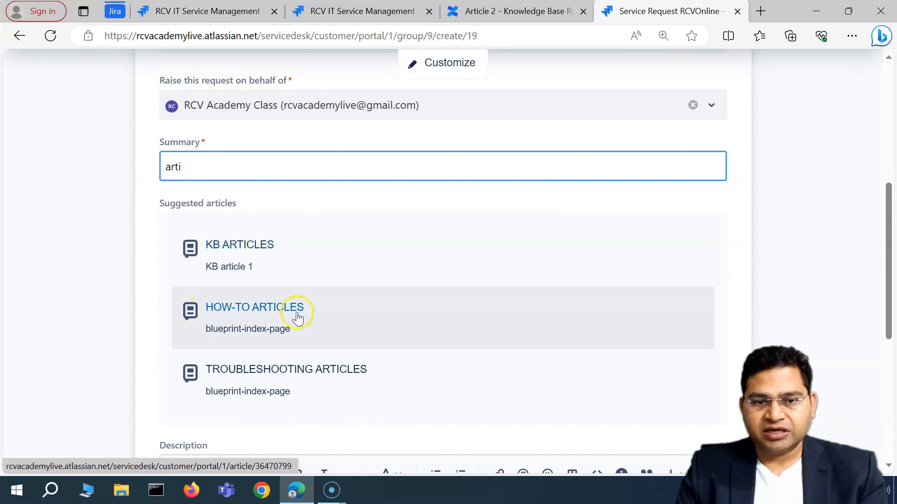
scroll(348, 382, "down", 3)
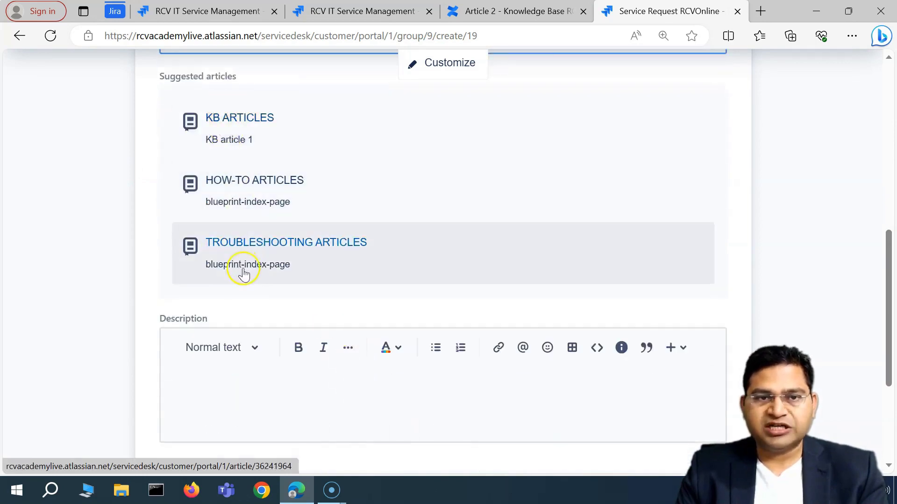
scroll(243, 275, "up", 3)
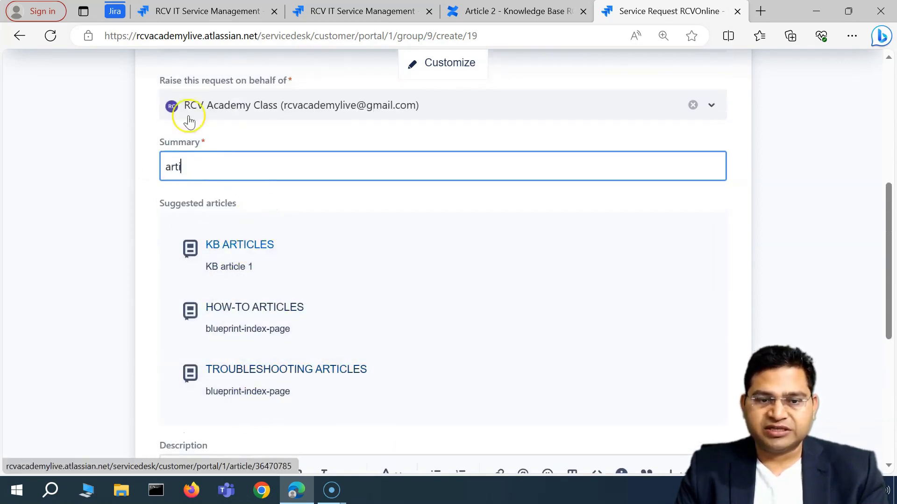
Step: Test the suggestions with faq as the summary, replace it with article and examine the suggested articles
type("faq")
key("Escape")
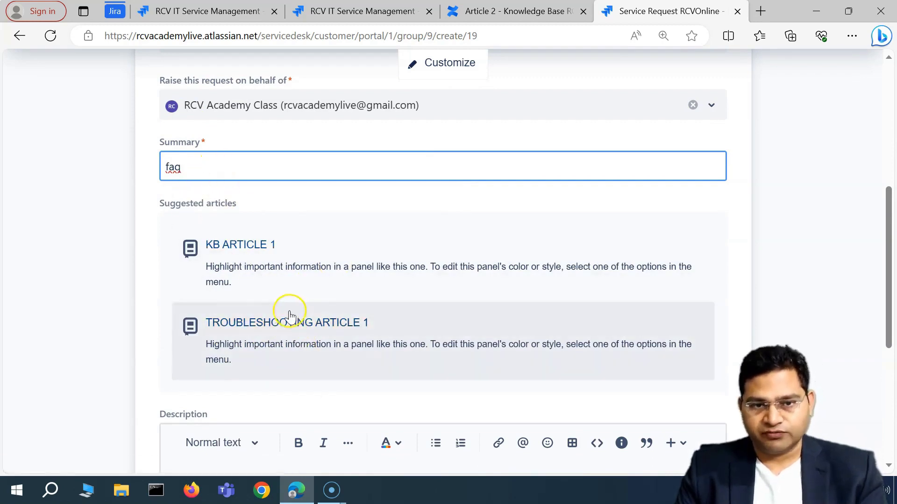
left_click_drag(213, 174, 145, 175)
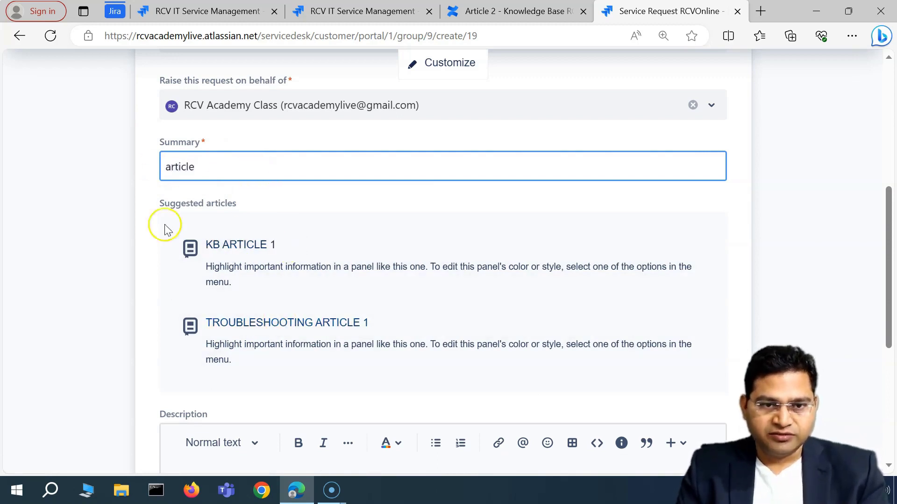
scroll(262, 416, "down", 4)
scroll(254, 318, "up", 3)
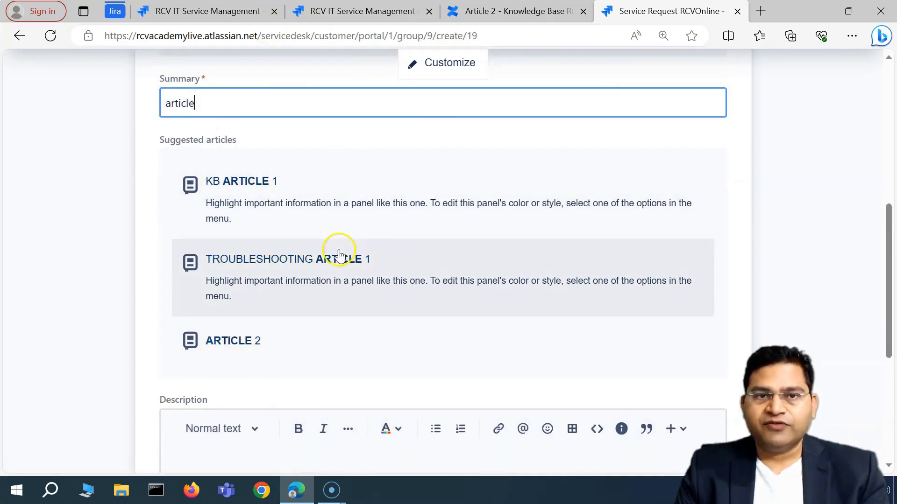
Step: Recheck the label restrictions in the Knowledge base settings, leave the unsubmitted request and open the portal's Ask a question form under Test Group
scroll(338, 254, "up", 8)
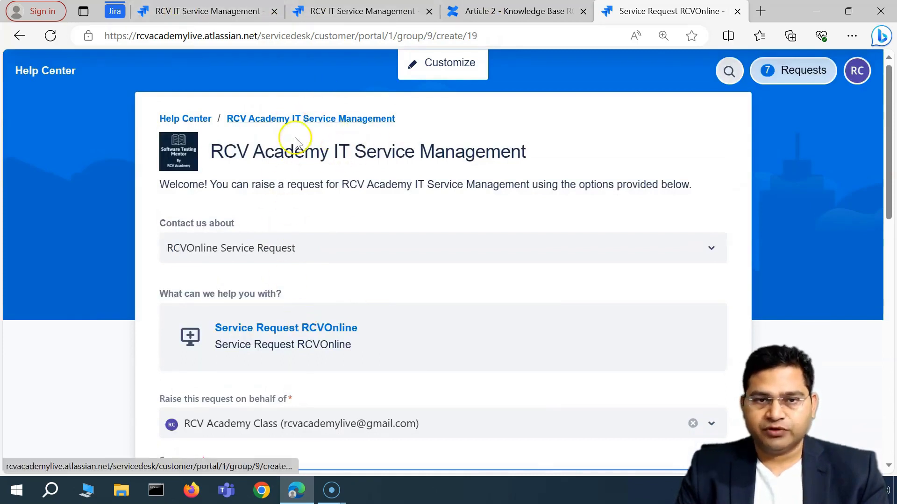
left_click(300, 119)
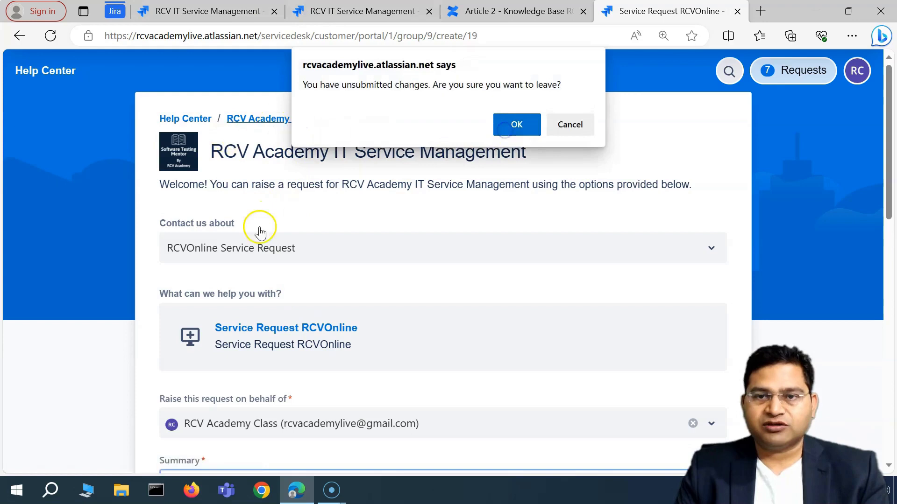
key("ctrl+1")
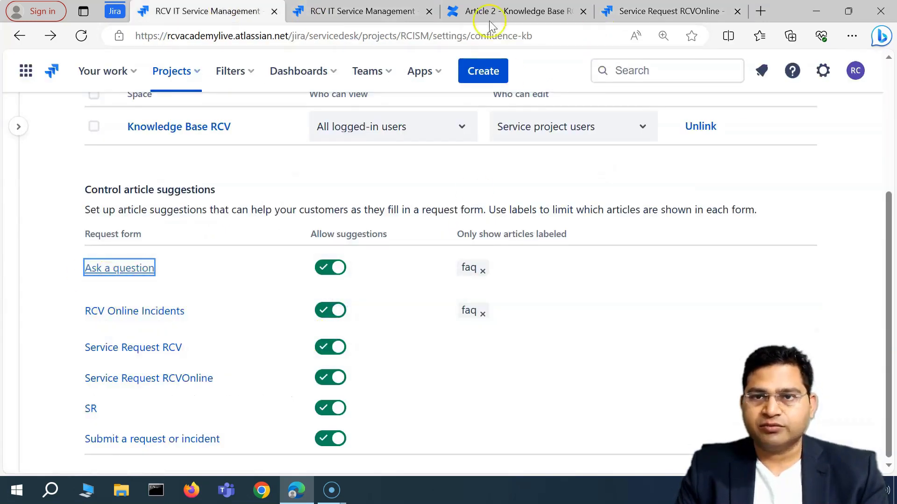
left_click(679, 11)
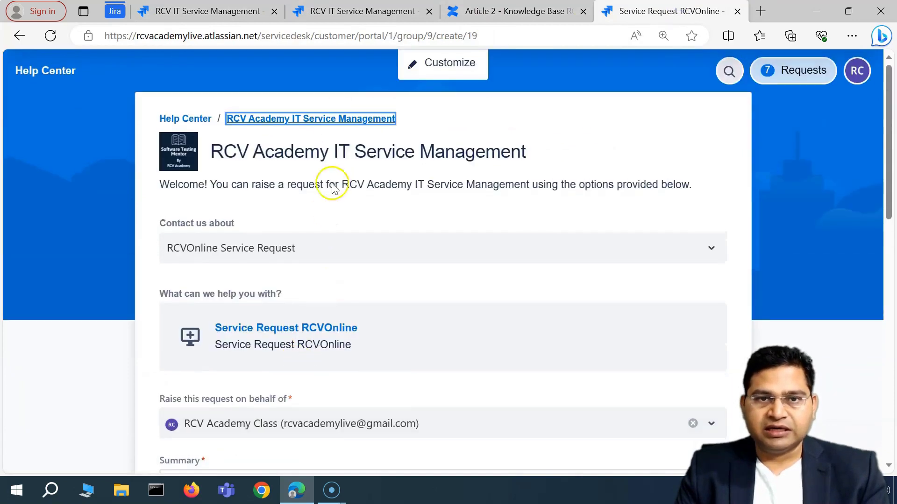
left_click(339, 123)
left_click(224, 181)
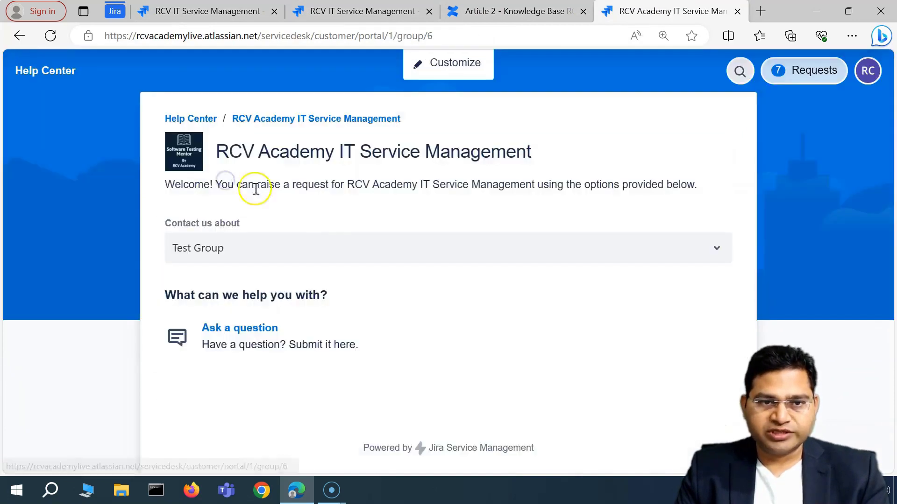
left_click(476, 350)
Step: Enter article as the question on the Ask a question form and review the suggested articles
left_click(260, 193)
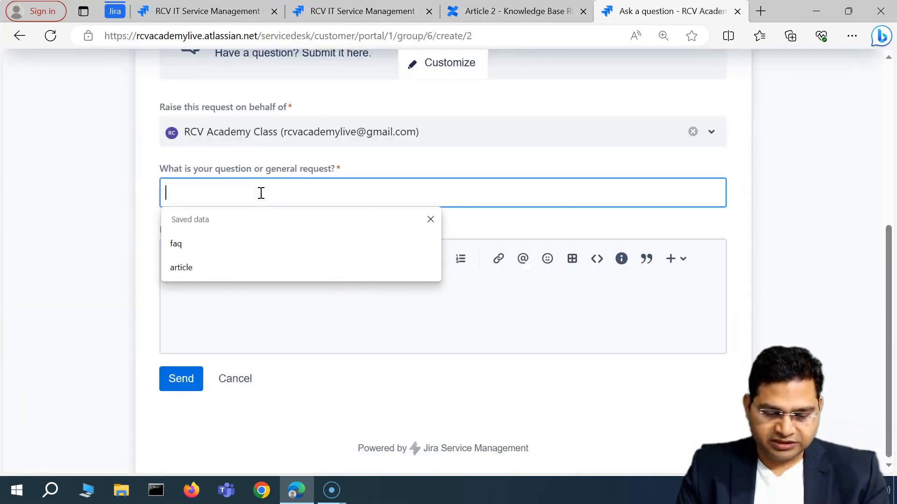
type("article")
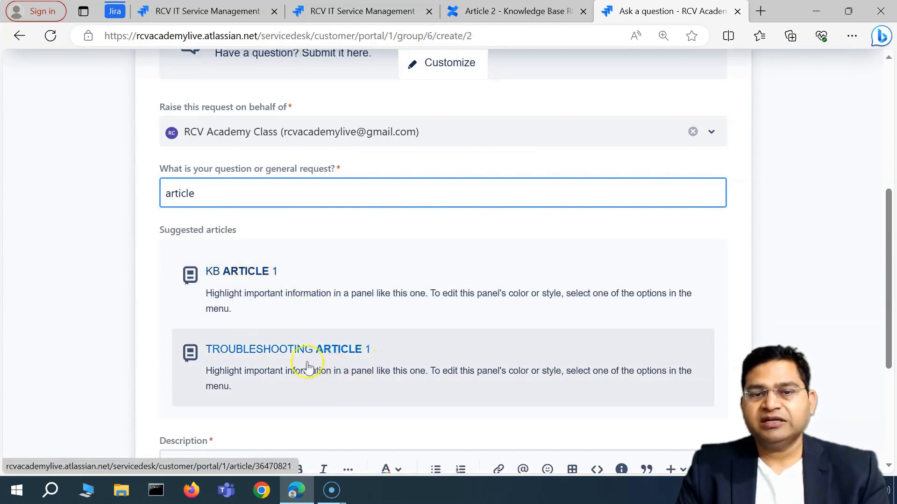
scroll(337, 364, "down", 1)
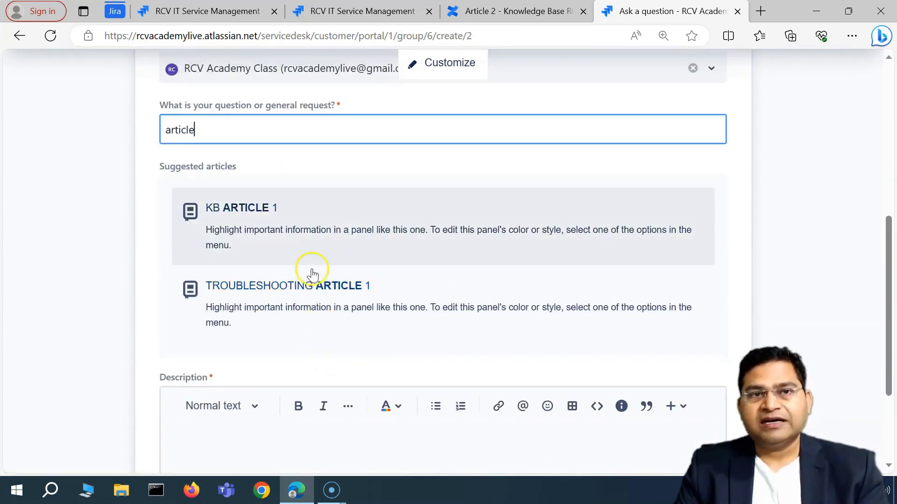
Step: Compare the Ask a question label restriction in the Knowledge base settings with the portal's article suggestions for the question article
left_click(226, 11)
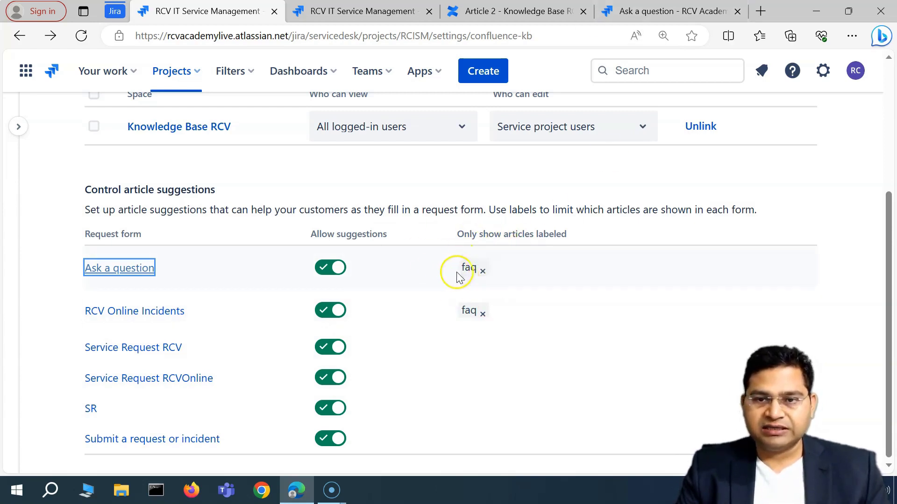
left_click(662, 10)
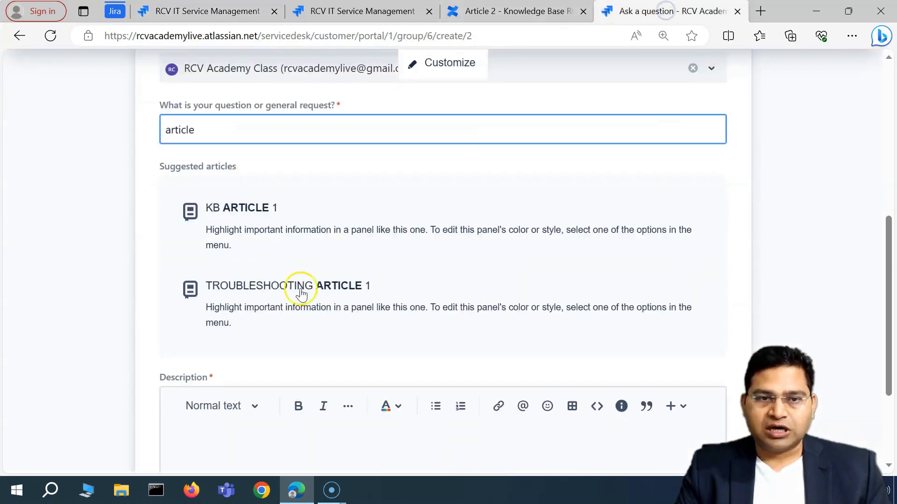
scroll(314, 320, "up", 4)
scroll(334, 369, "down", 4)
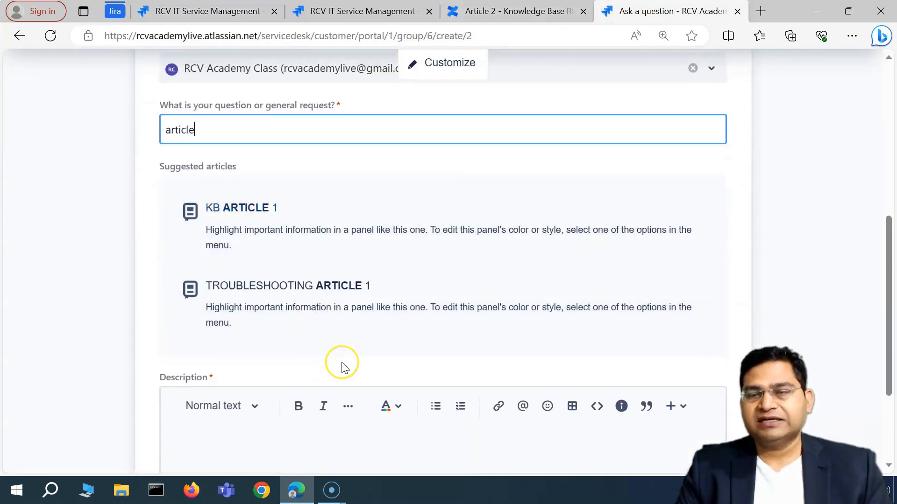
left_click(263, 13)
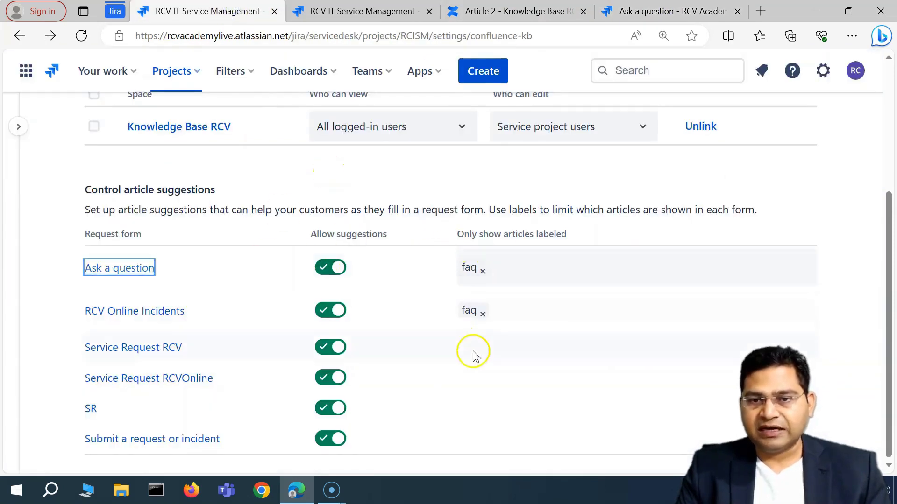